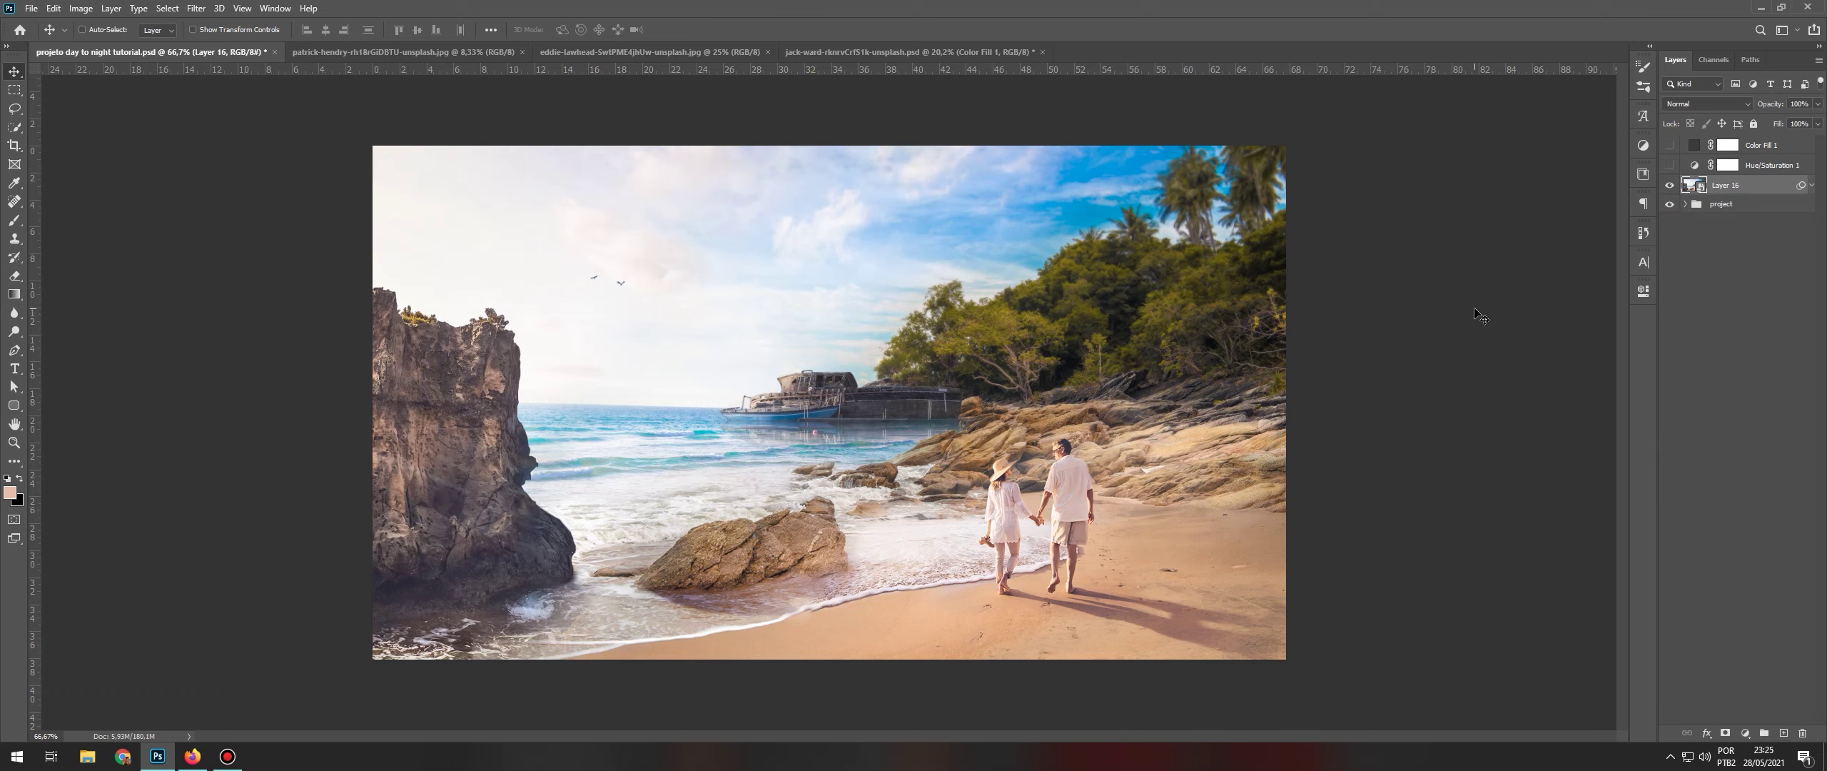
# - Hide Layer 16, expand the project group and bring the purple sunset sky photo into the beach composition
pyautogui.click(1671, 187)
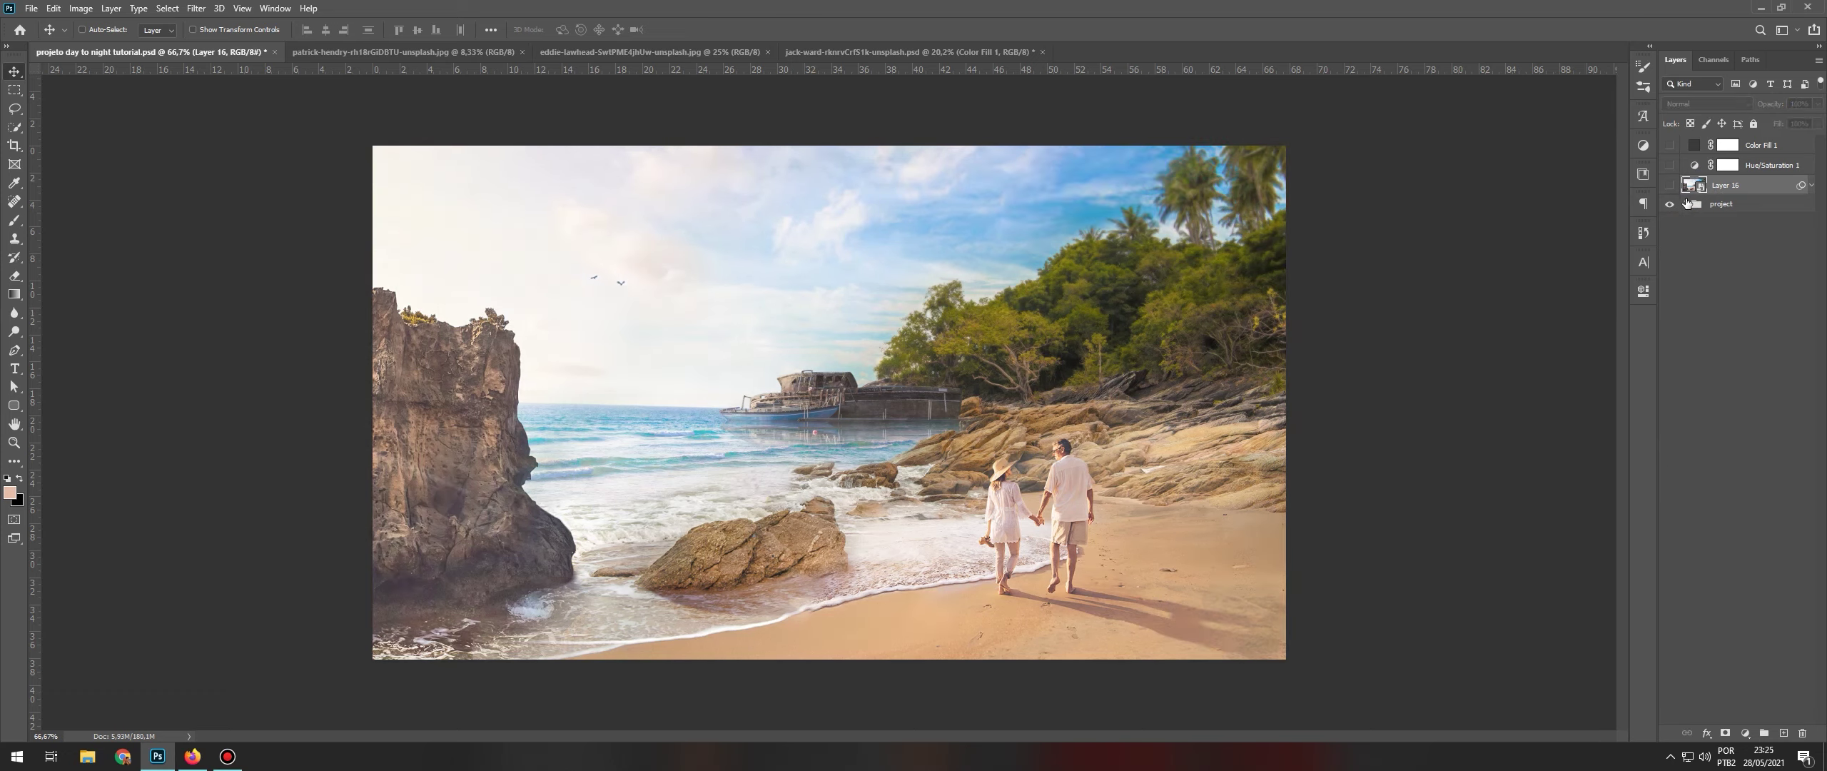
pyautogui.click(1687, 205)
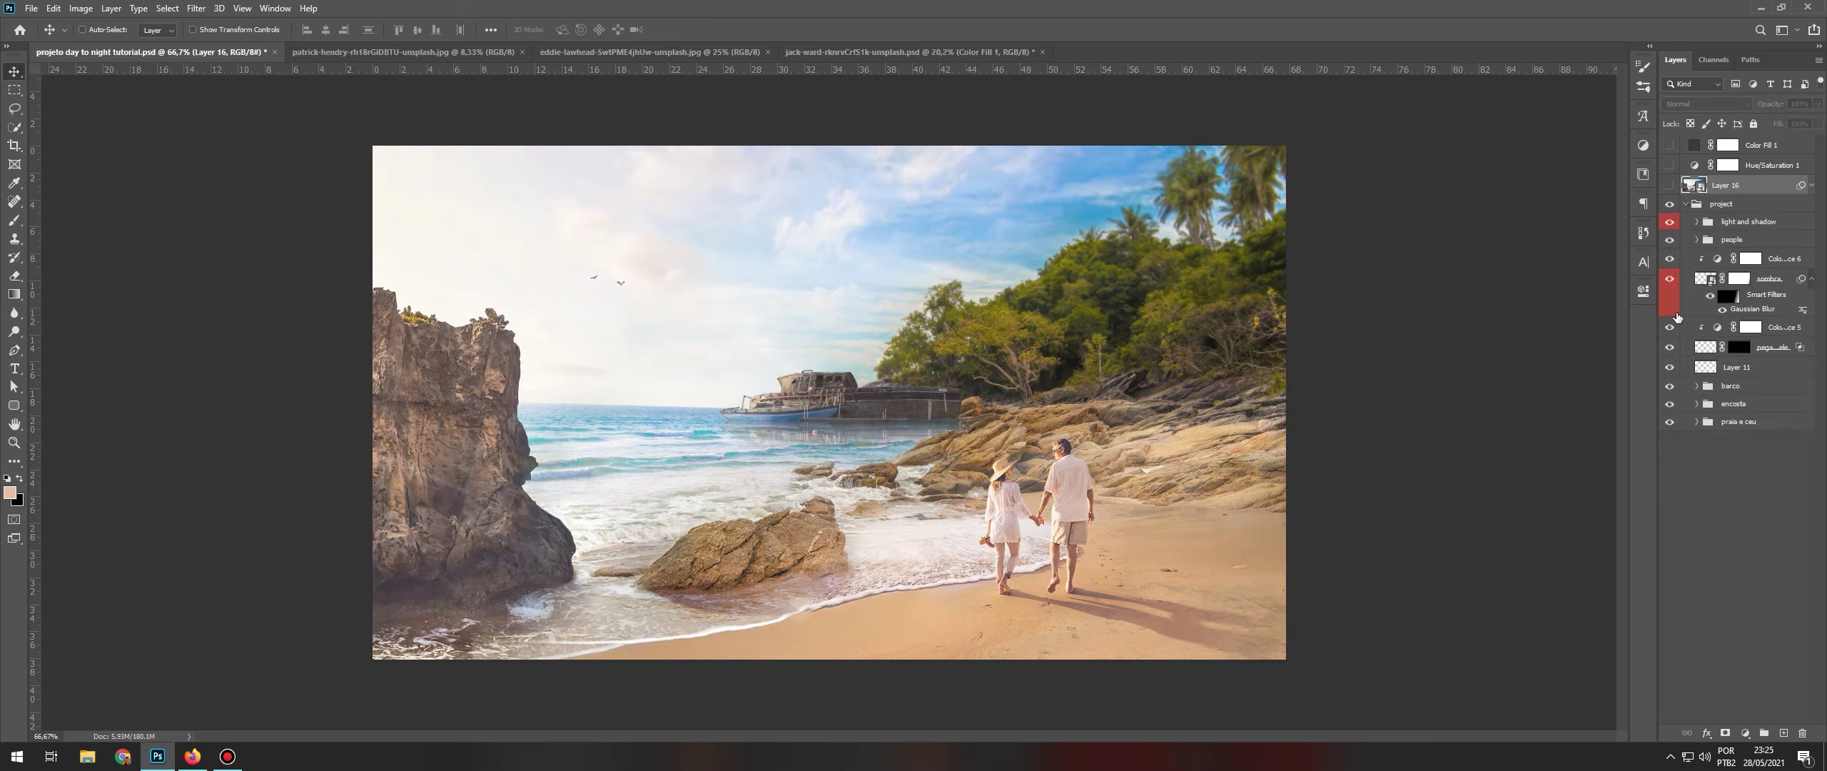
pyautogui.click(682, 52)
pyautogui.moveTo(805, 202); pyautogui.dragTo(845, 326)
pyautogui.hotkey('ctrl', '-')
pyautogui.hotkey('ctrl', '-')
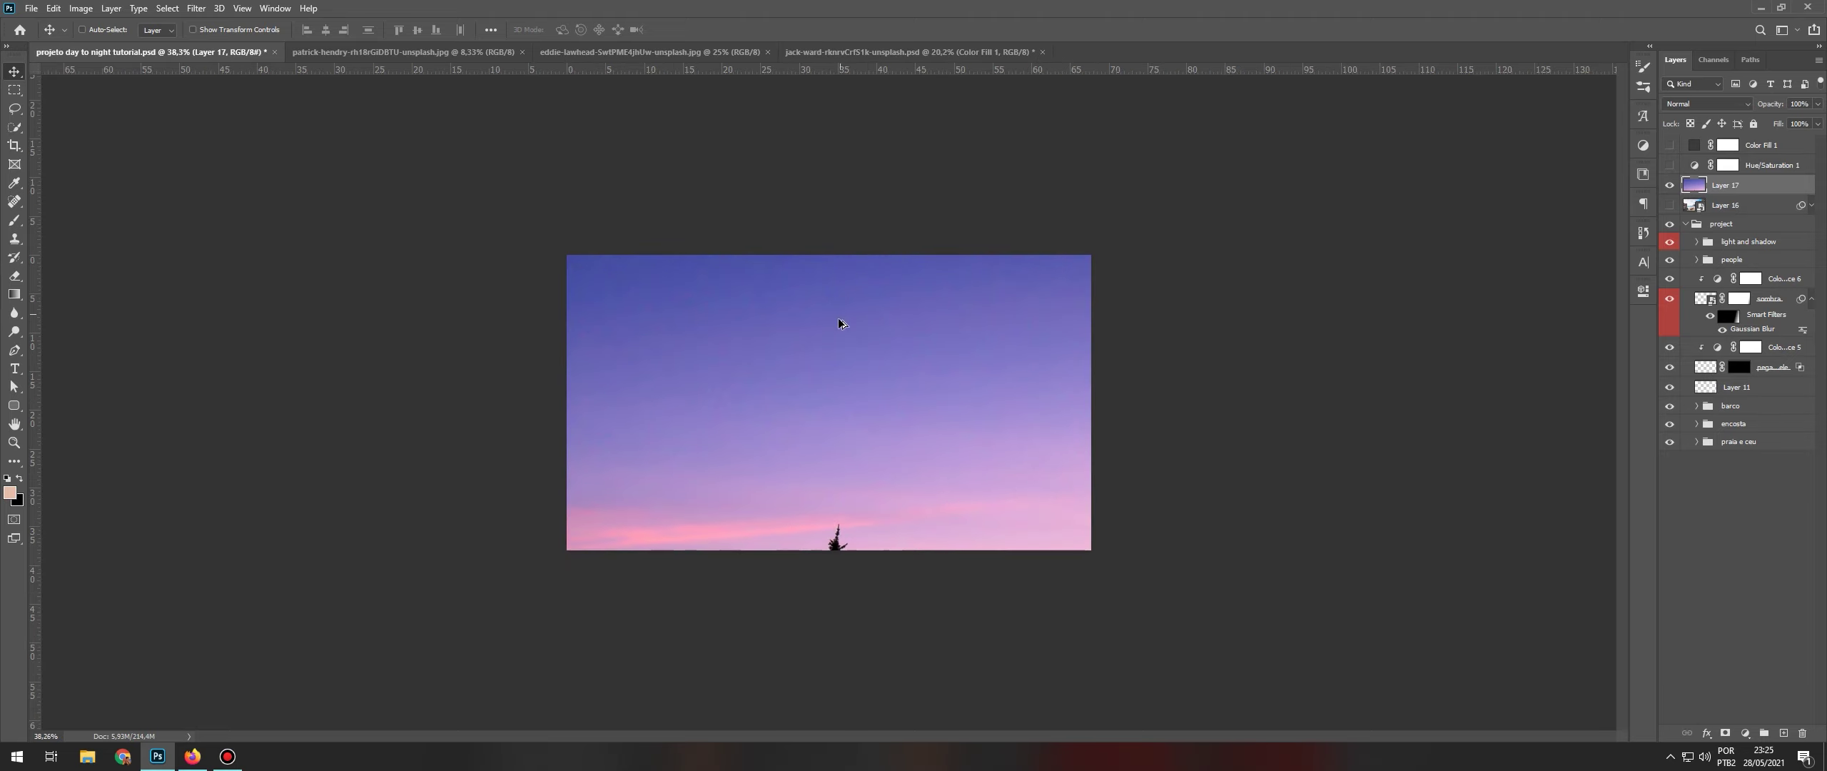
pyautogui.hotkey('ctrl', '-')
# - Scale the sky layer down to fill the canvas and flip it horizontally
pyautogui.hotkey('ctrl', 't')
pyautogui.scroll(-2, 836, 316)
pyautogui.scroll(1, 845, 328)
pyautogui.moveTo(1076, 137); pyautogui.dragTo(967, 249)
pyautogui.moveTo(592, 249); pyautogui.dragTo(713, 319)
pyautogui.moveTo(887, 428); pyautogui.dragTo(888, 298)
pyautogui.rightClick(895, 401)
pyautogui.click(982, 642)
pyautogui.press('Return')
# - Move the sky layer below the barco group and split its Blend If underlying-layer shadow slider so dark areas show through
pyautogui.scroll(8, 795, 387)
pyautogui.moveTo(1750, 183); pyautogui.dragTo(1768, 414)
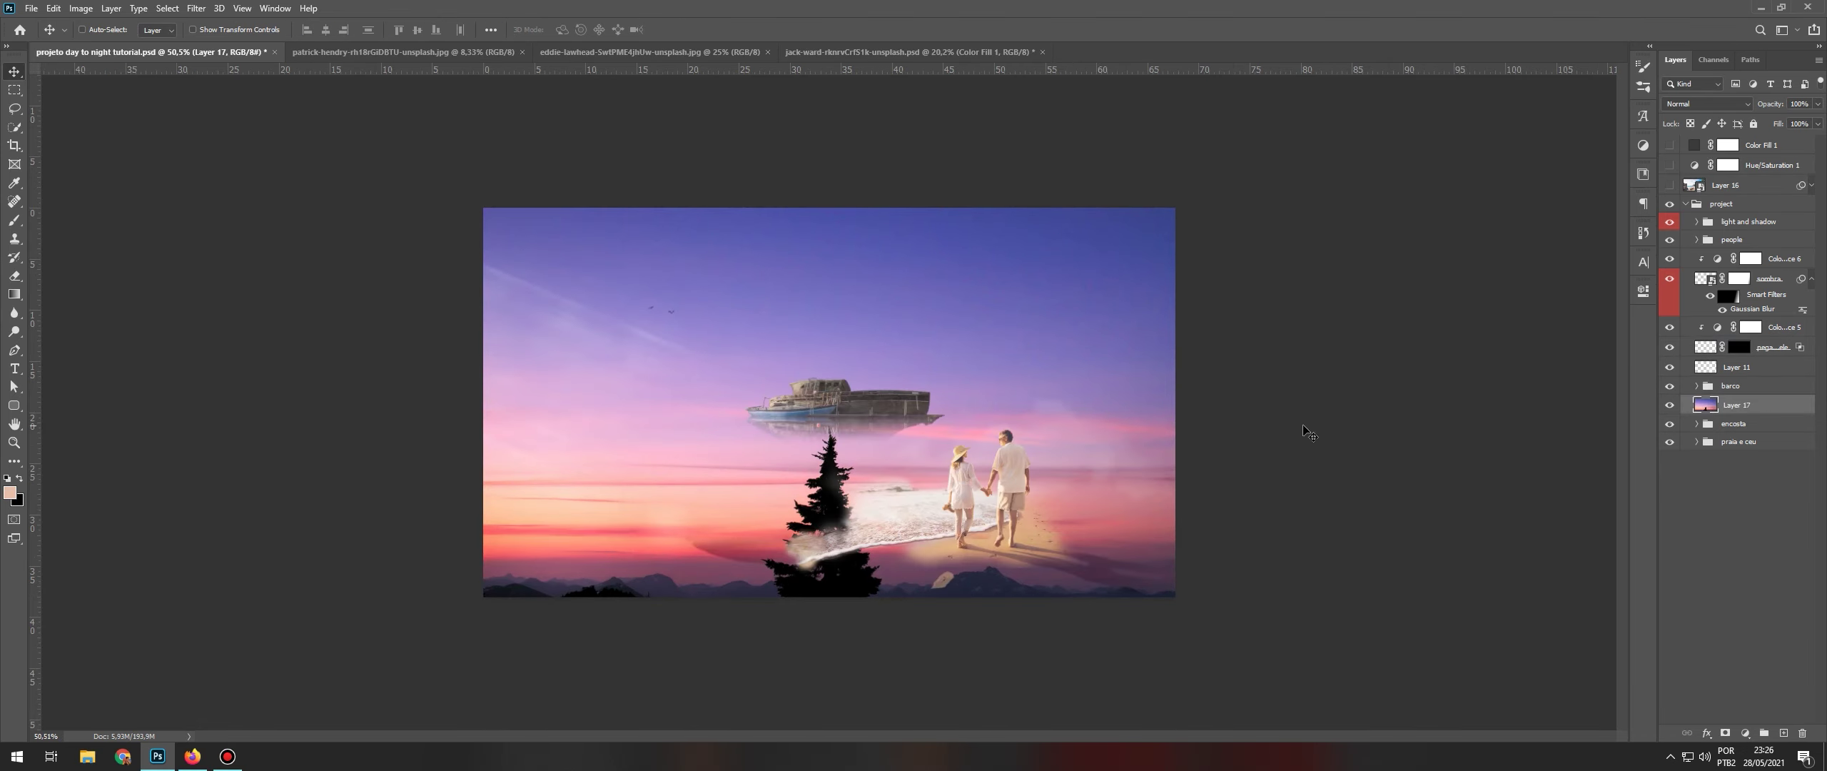
pyautogui.scroll(2, 830, 400)
pyautogui.doubleClick(1768, 405)
pyautogui.moveTo(1425, 517); pyautogui.dragTo(1474, 519)
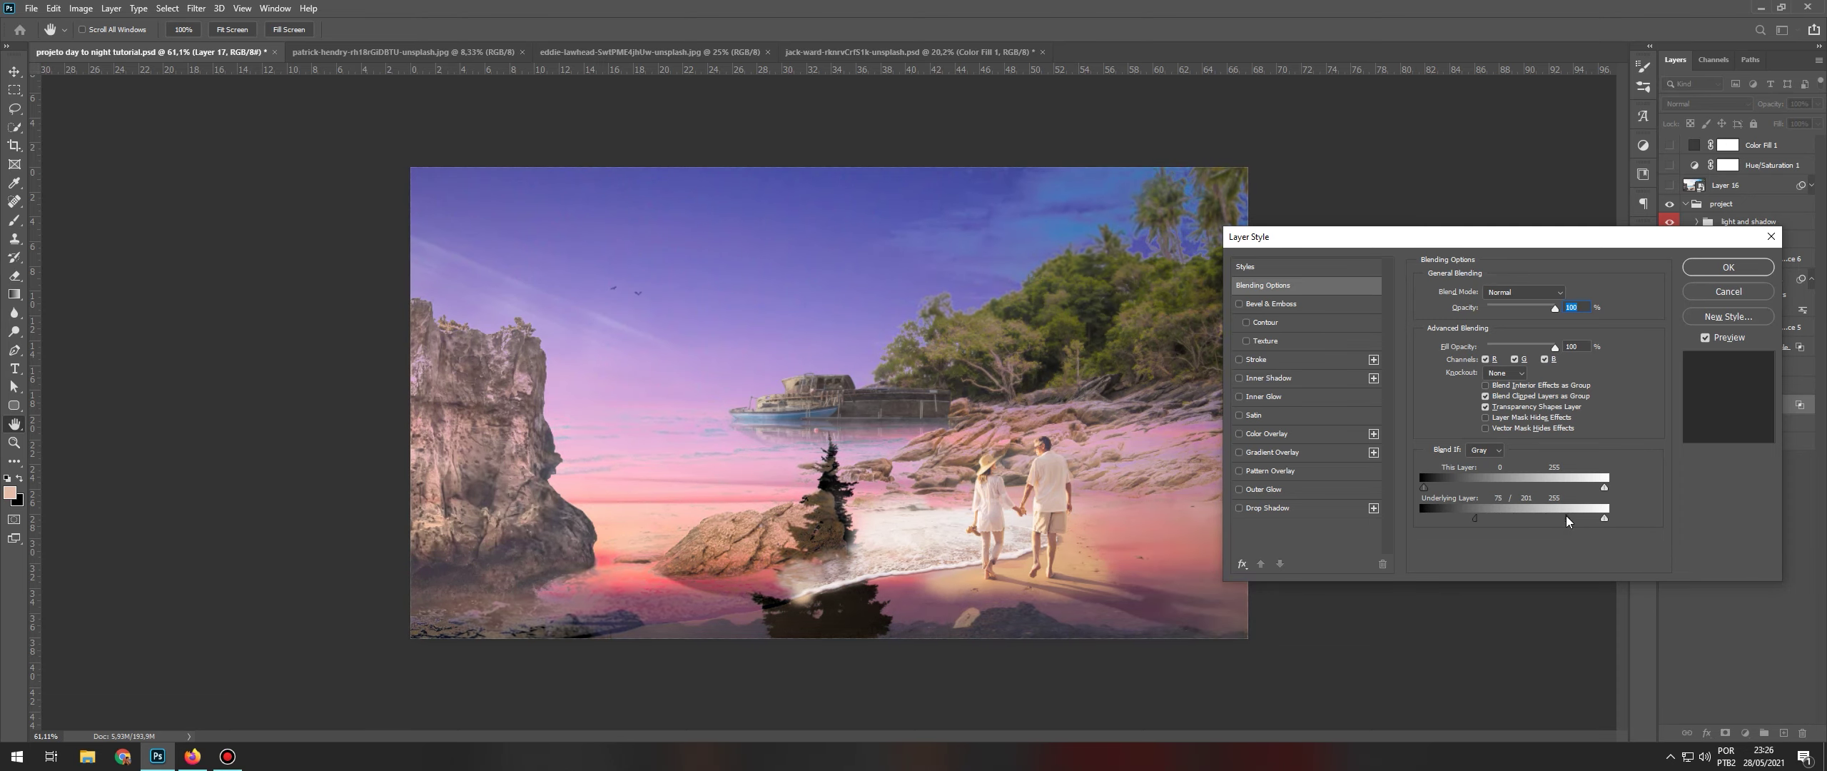
pyautogui.click(1728, 267)
# - Add a mask to the sky layer and paint out the sand, foreground and cliff with a large black brush at full opacity and flow
pyautogui.click(1725, 733)
pyautogui.press('b')
pyautogui.click(328, 30)
pyautogui.click(419, 30)
pyautogui.moveTo(330, 47); pyautogui.dragTo(473, 48)
pyautogui.press(']')
pyautogui.press(']')
pyautogui.press(']')
pyautogui.press(']')
pyautogui.press(']')
pyautogui.press(']')
pyautogui.press(']')
pyautogui.press(']')
pyautogui.moveTo(1212, 542); pyautogui.dragTo(1223, 386)
pyautogui.moveTo(1142, 607); pyautogui.dragTo(500, 621)
pyautogui.moveTo(453, 449); pyautogui.dragTo(425, 371)
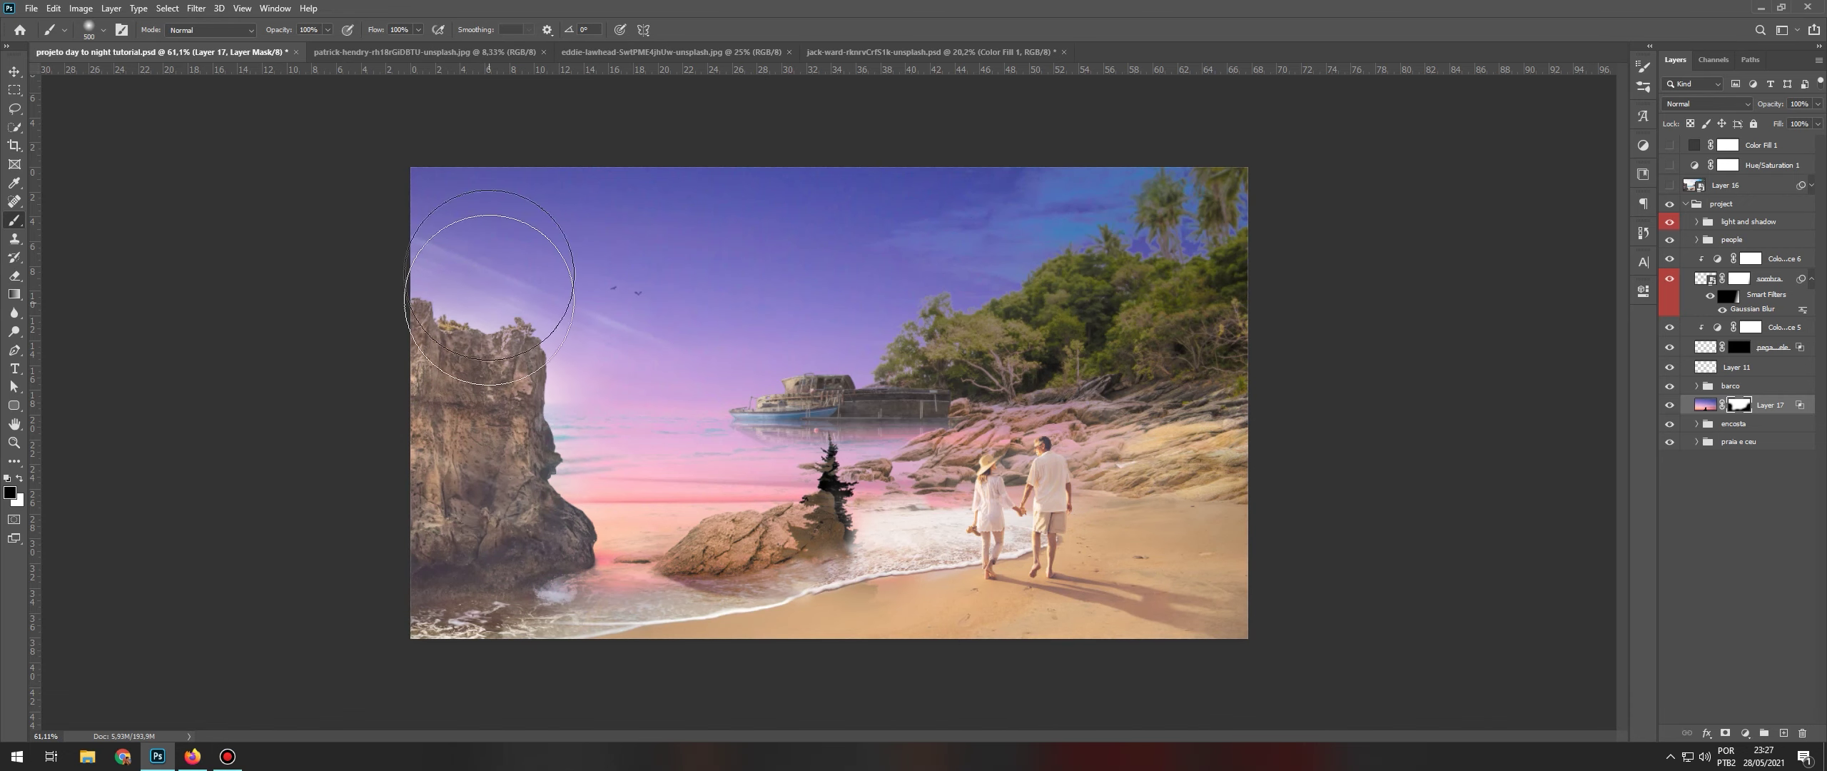
pyautogui.moveTo(1028, 495); pyautogui.dragTo(999, 453)
# - Soften the sky mask over the sea and rocks with a black brush at 60% opacity and 28% flow
pyautogui.press('[')
pyautogui.press('[')
pyautogui.press('[')
pyautogui.press('[')
pyautogui.press('[')
pyautogui.click(419, 30)
pyautogui.moveTo(419, 43); pyautogui.dragTo(369, 44)
pyautogui.click(327, 30)
pyautogui.moveTo(329, 43); pyautogui.dragTo(302, 46)
pyautogui.press(']')
pyautogui.press(']')
pyautogui.press(']')
pyautogui.press(']')
pyautogui.moveTo(739, 471)
pyautogui.mouseDown()
pyautogui.moveTo(670, 514)
pyautogui.moveTo(818, 510)
pyautogui.moveTo(862, 485)
pyautogui.moveTo(564, 500)
pyautogui.mouseUp()
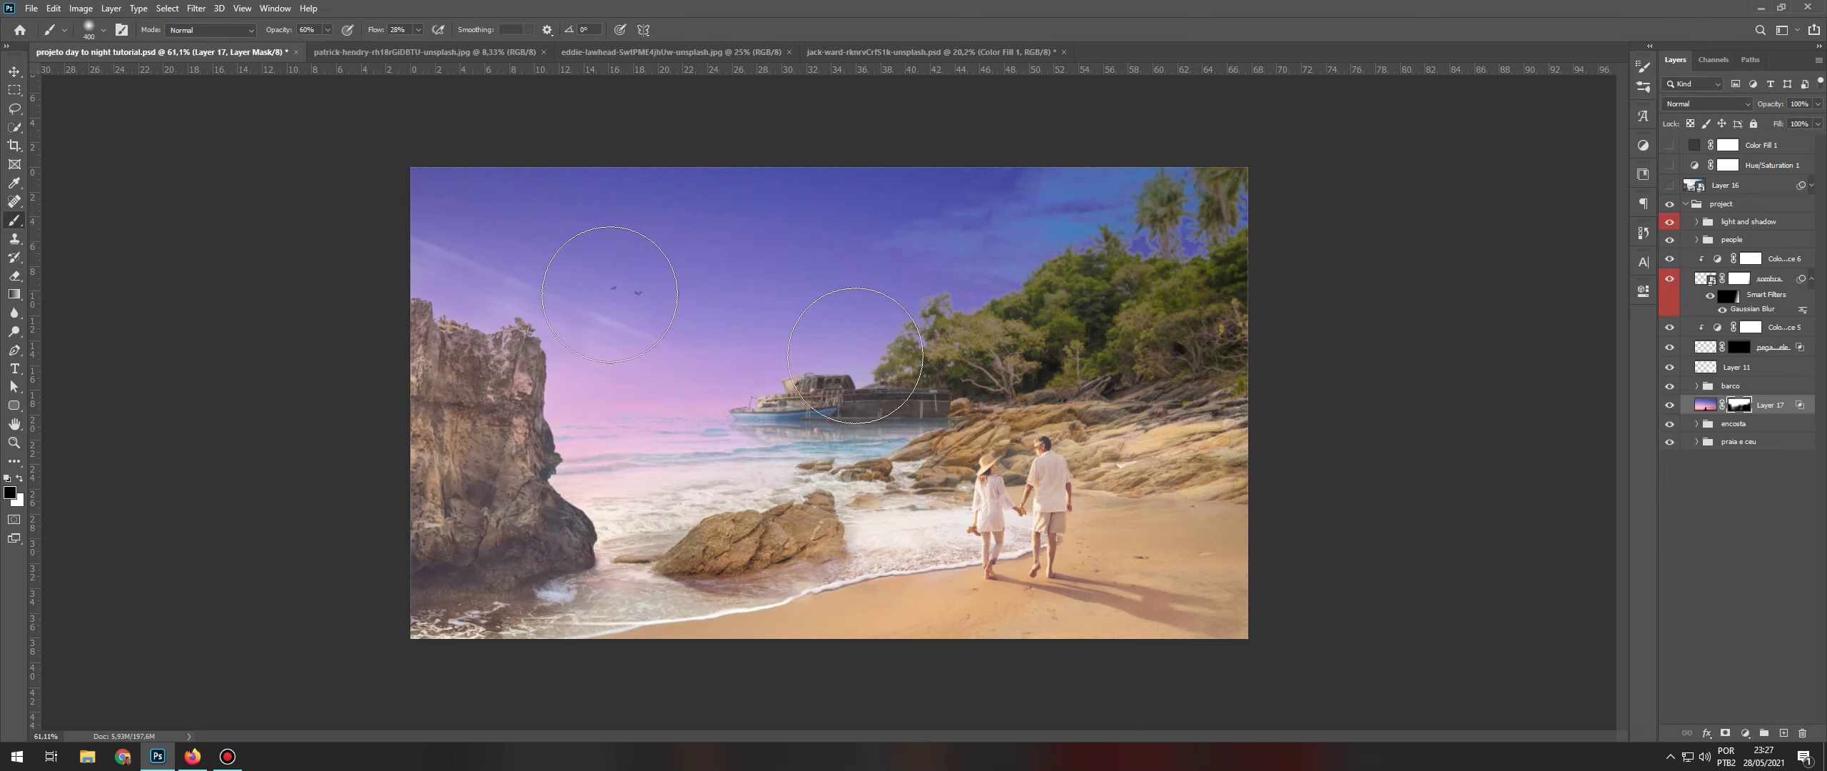
pyautogui.click(14, 73)
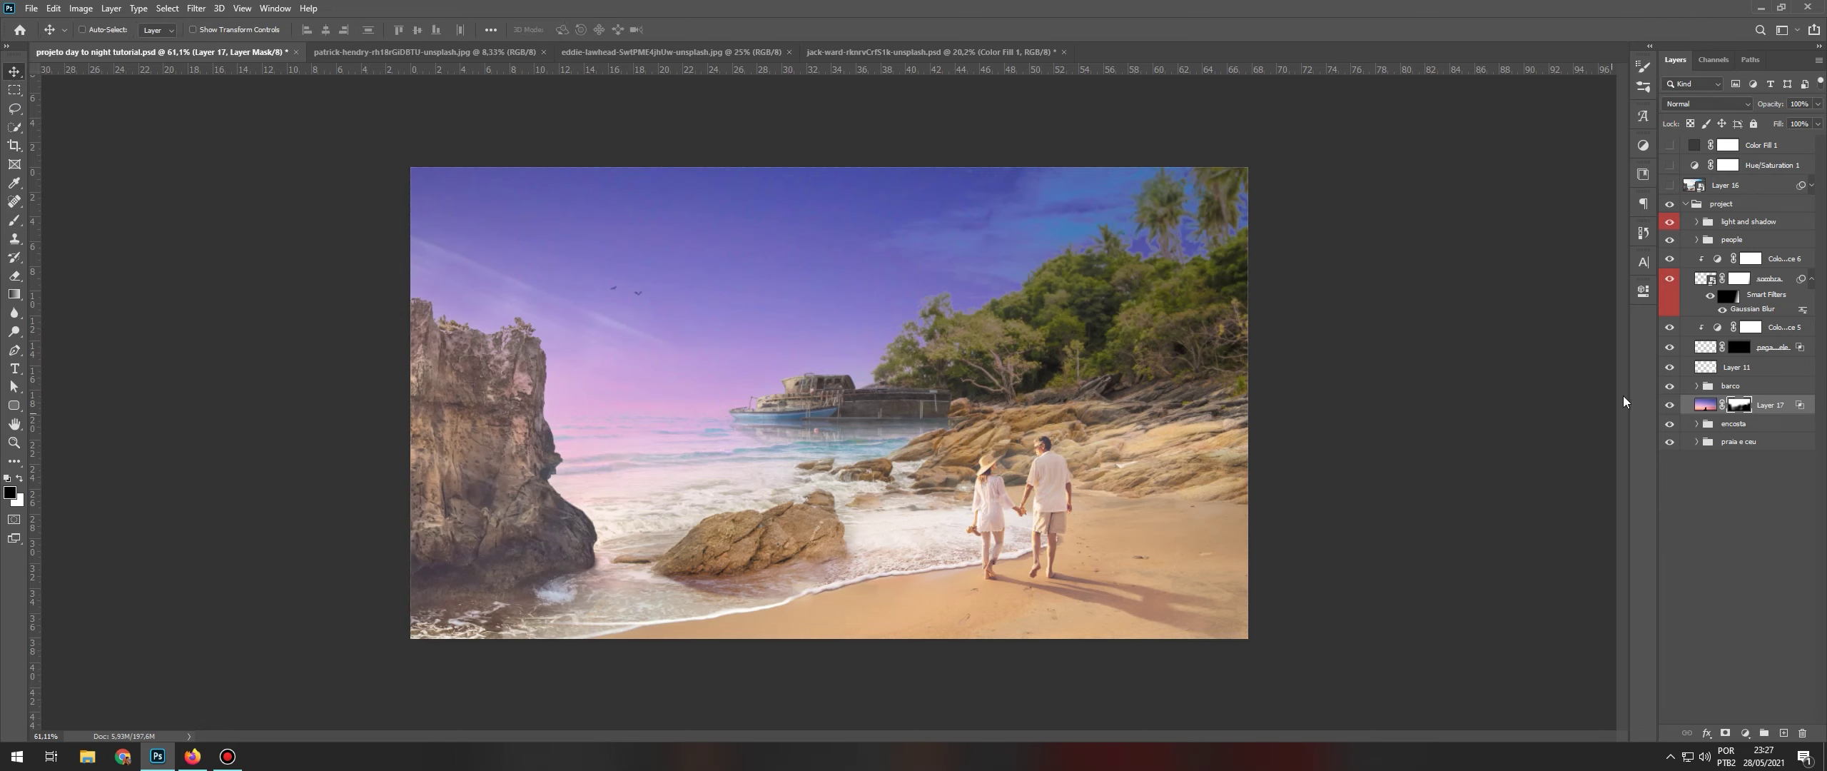
# - Collapse the project group and add a Color Lookup adjustment above it using the NightFromDay.CUBE 3D LUT
pyautogui.click(1685, 205)
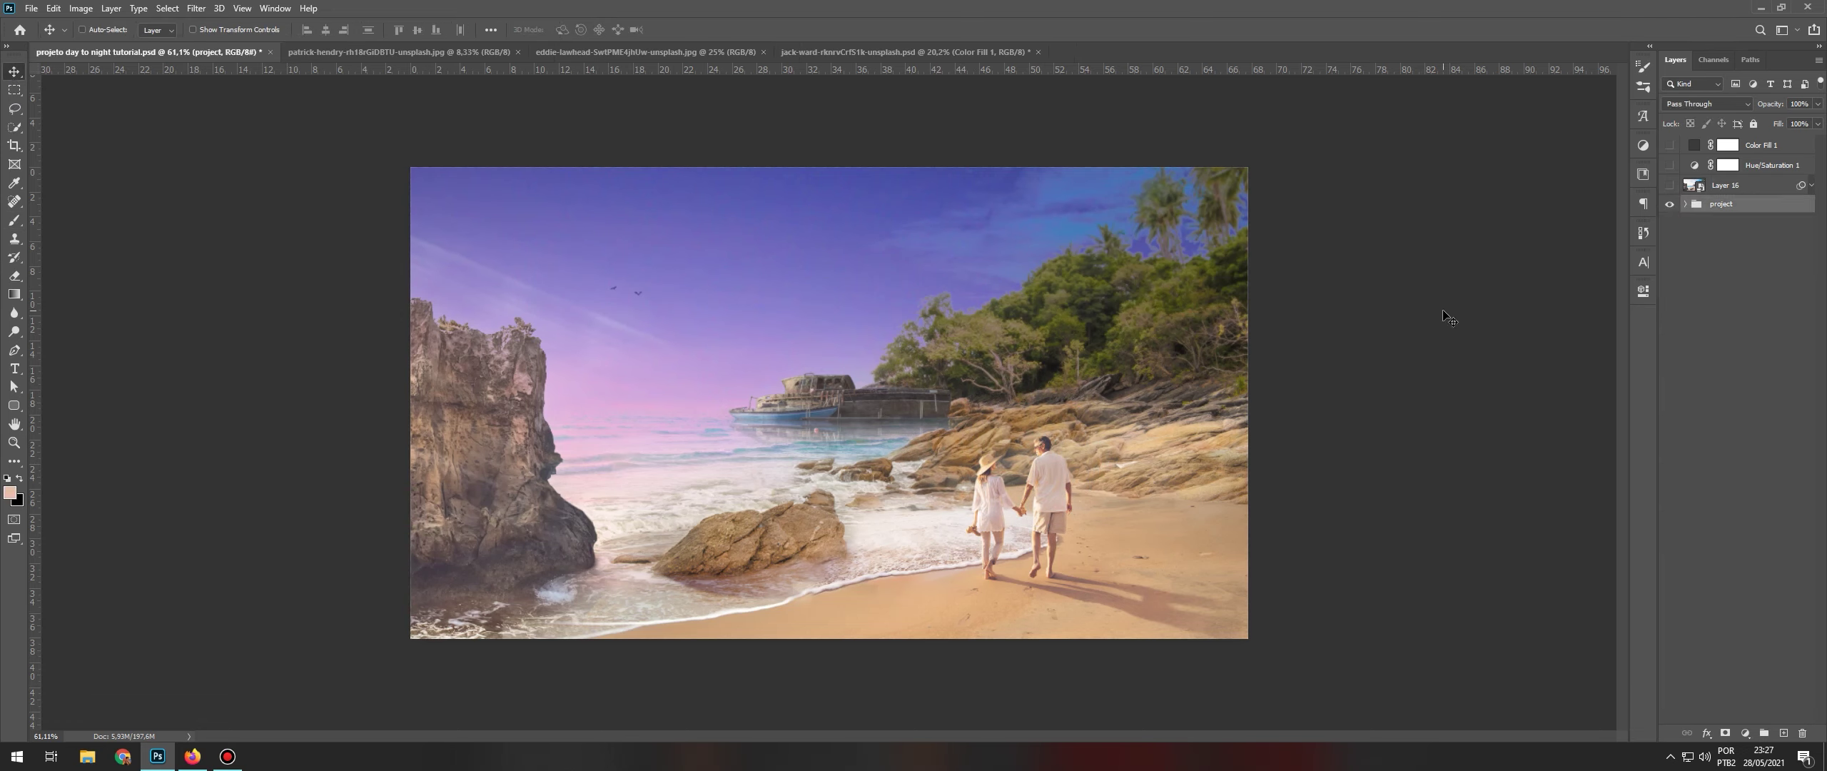
pyautogui.click(1746, 733)
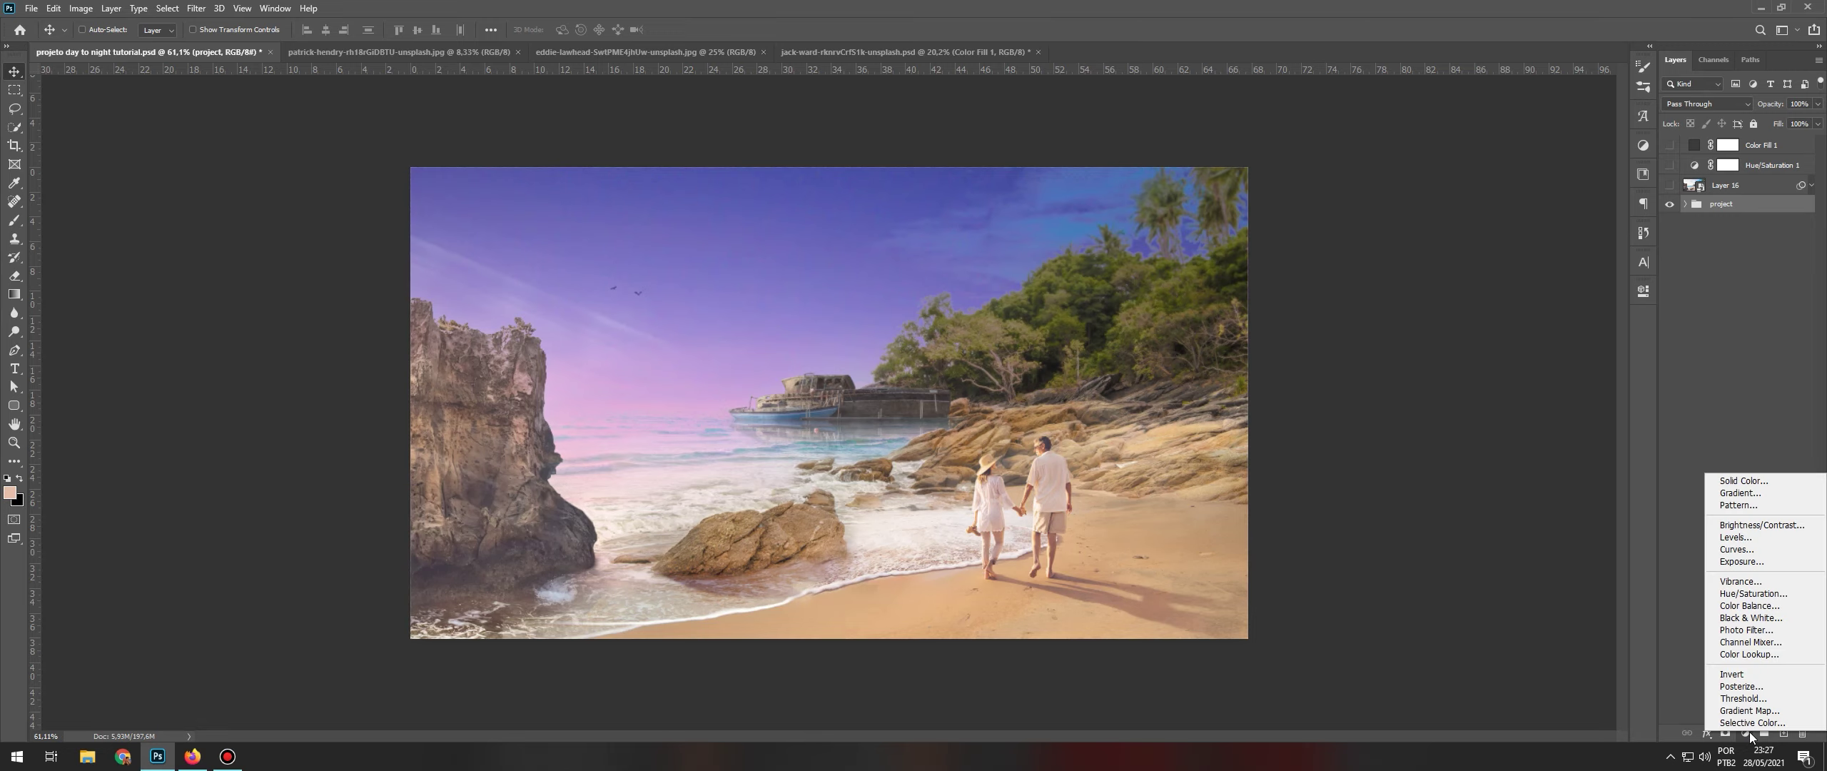
pyautogui.click(1749, 654)
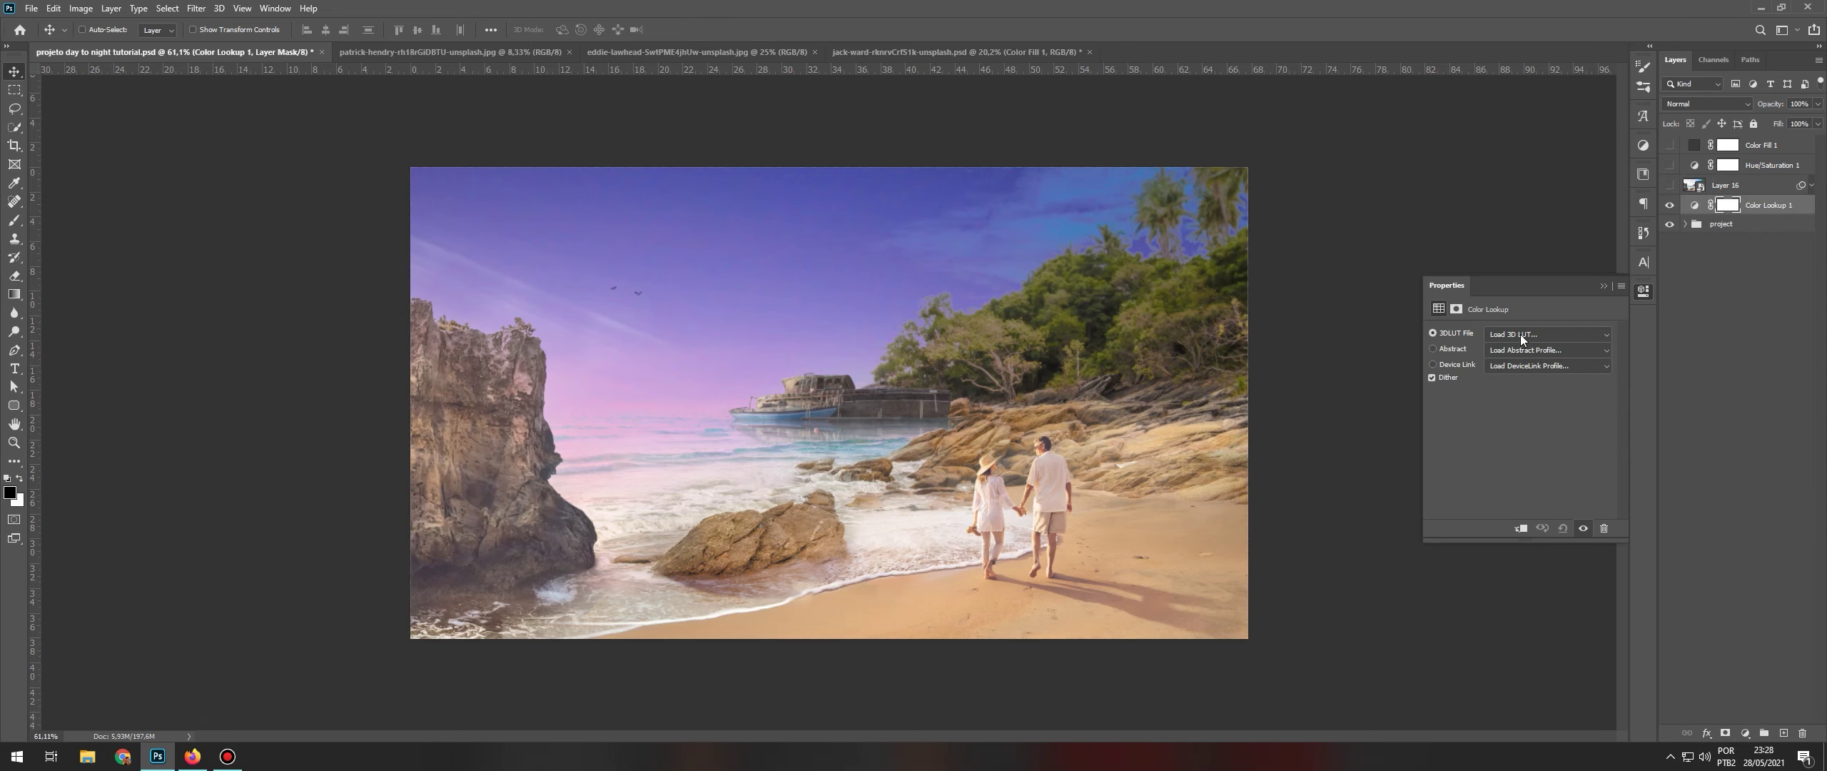
pyautogui.click(1521, 335)
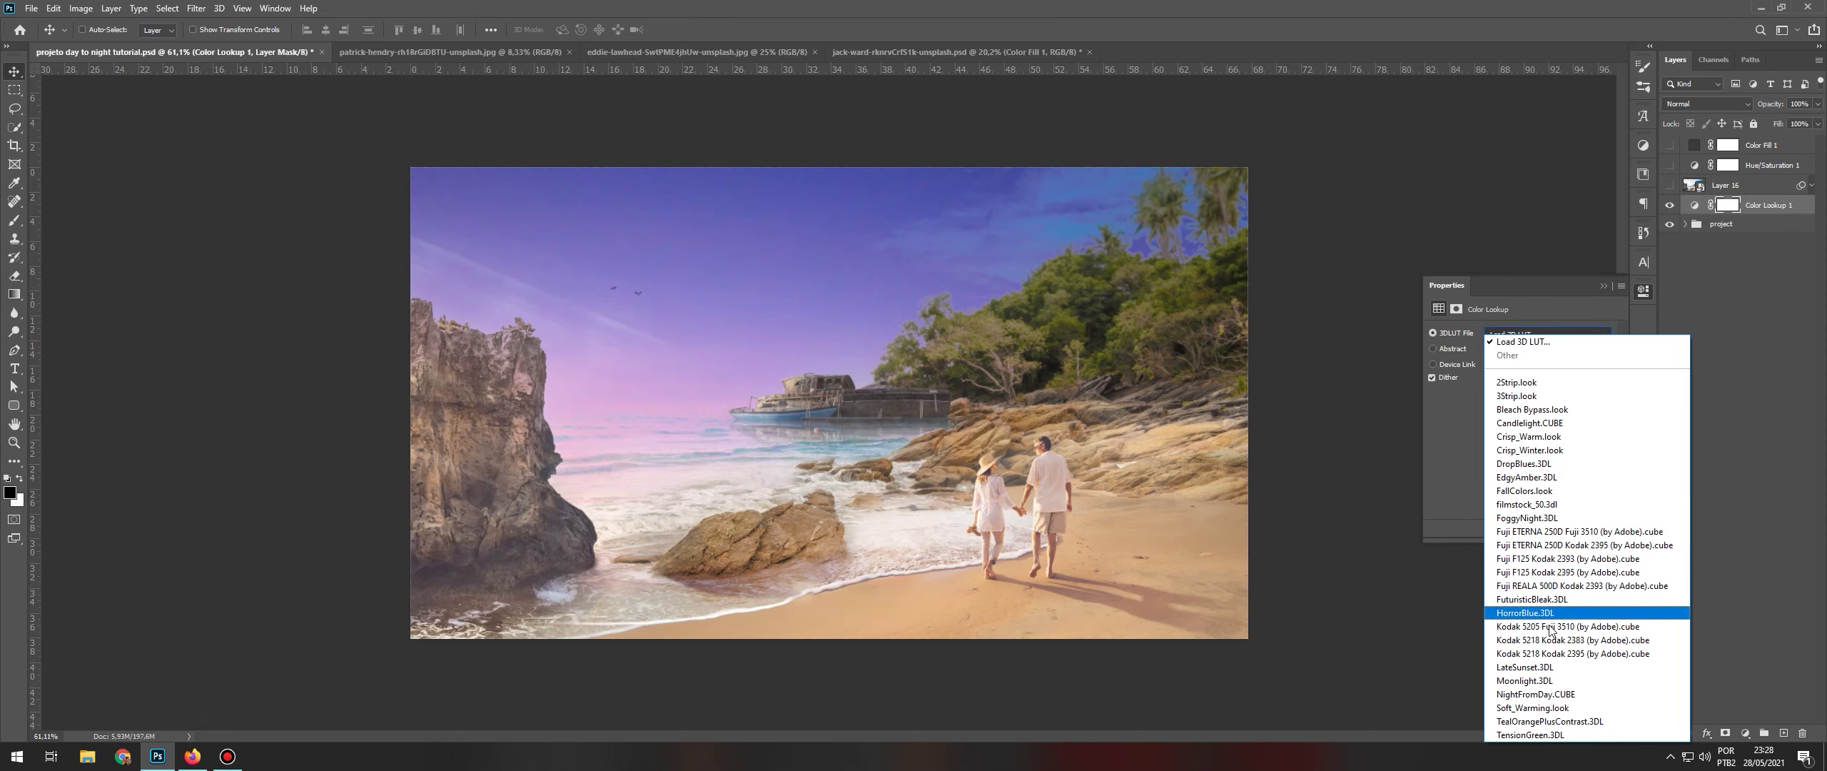
pyautogui.click(1535, 694)
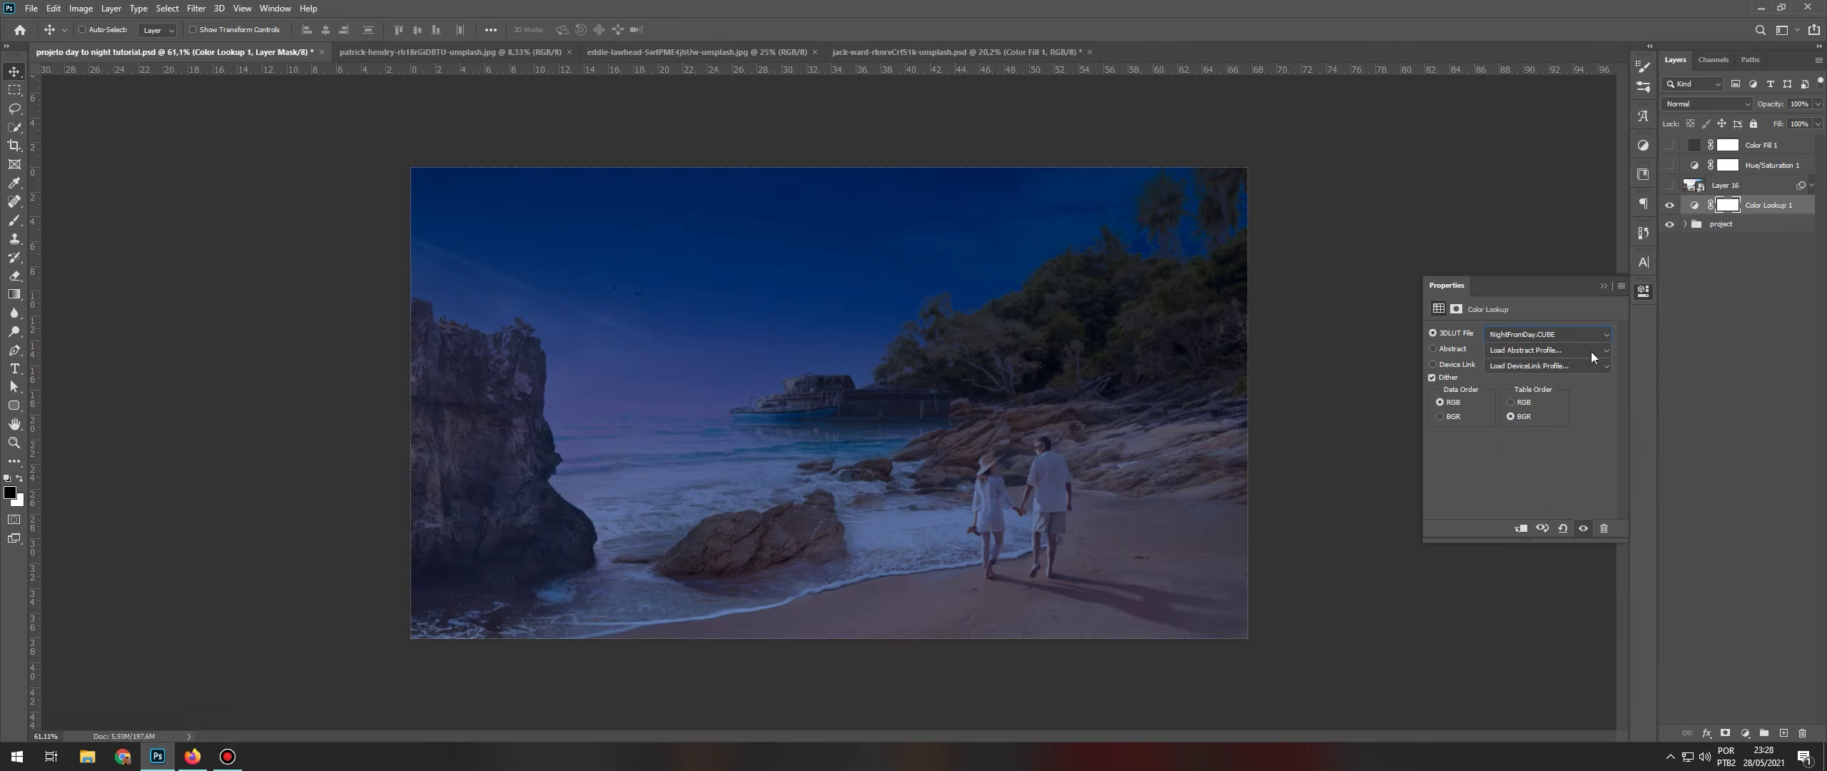
pyautogui.click(1604, 287)
pyautogui.scroll(1, 1053, 311)
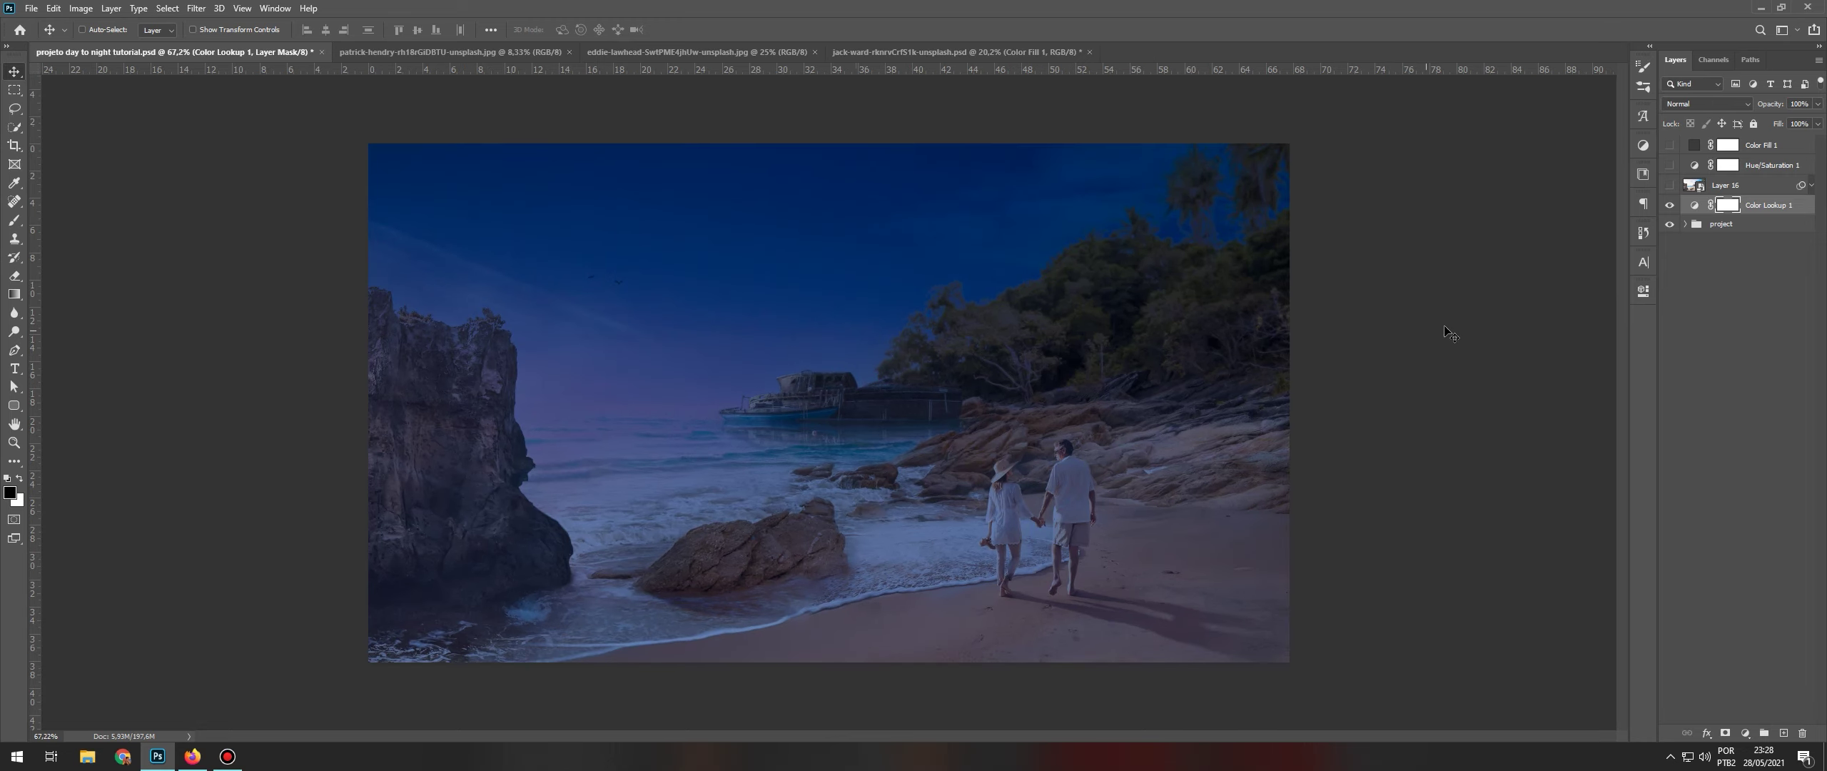
# - Add a Vibrance adjustment above the Color Lookup layer and reduce vibrance to about -41
pyautogui.click(1688, 227)
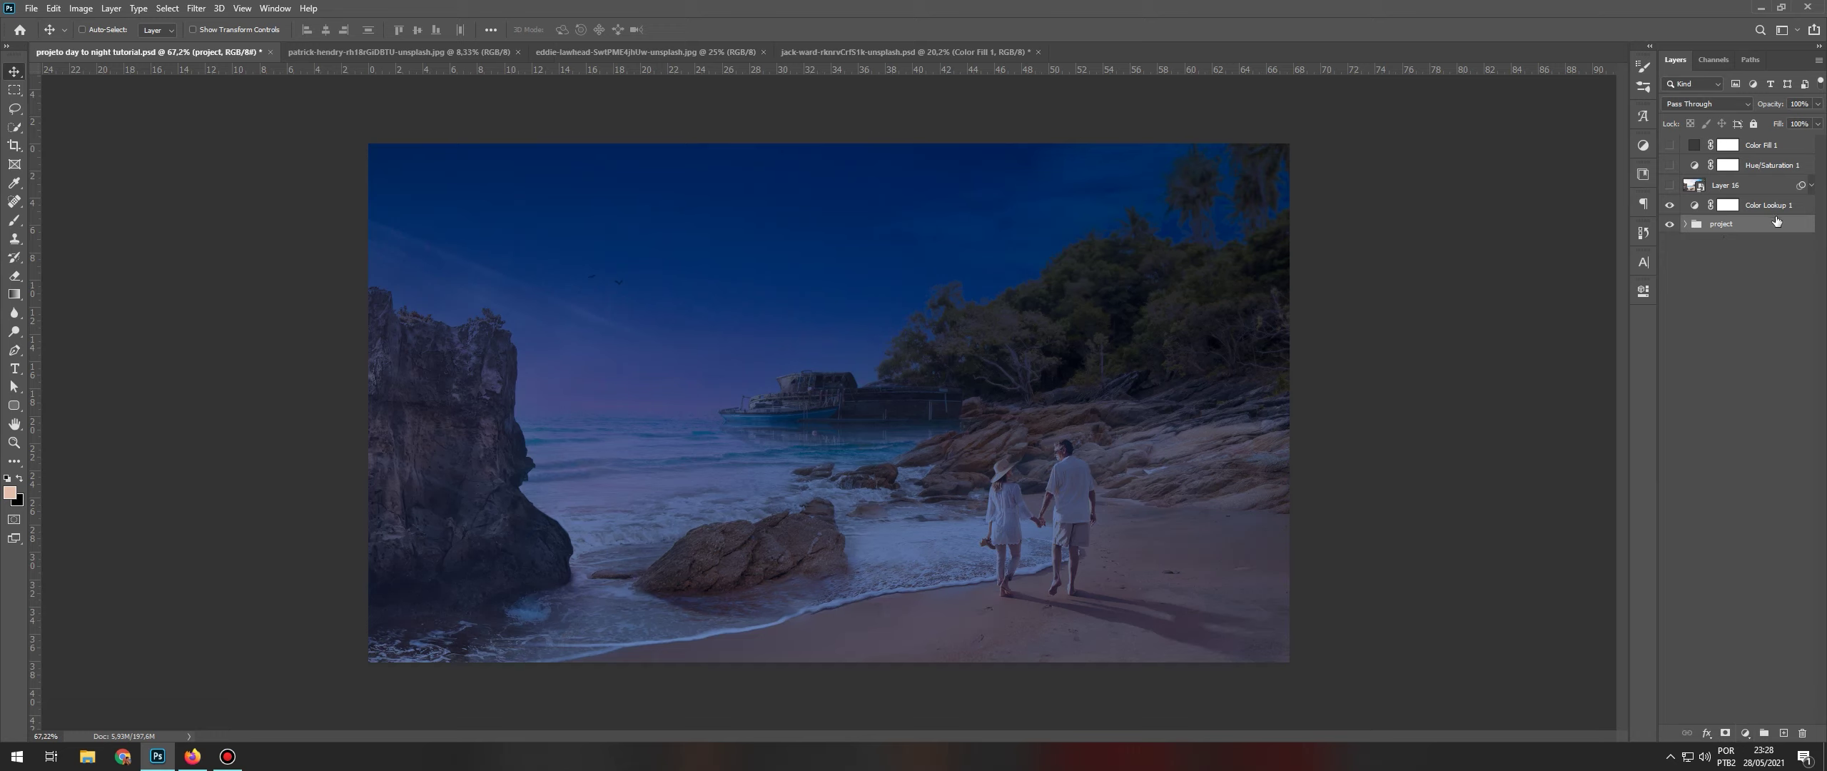
pyautogui.click(1728, 204)
pyautogui.click(1744, 733)
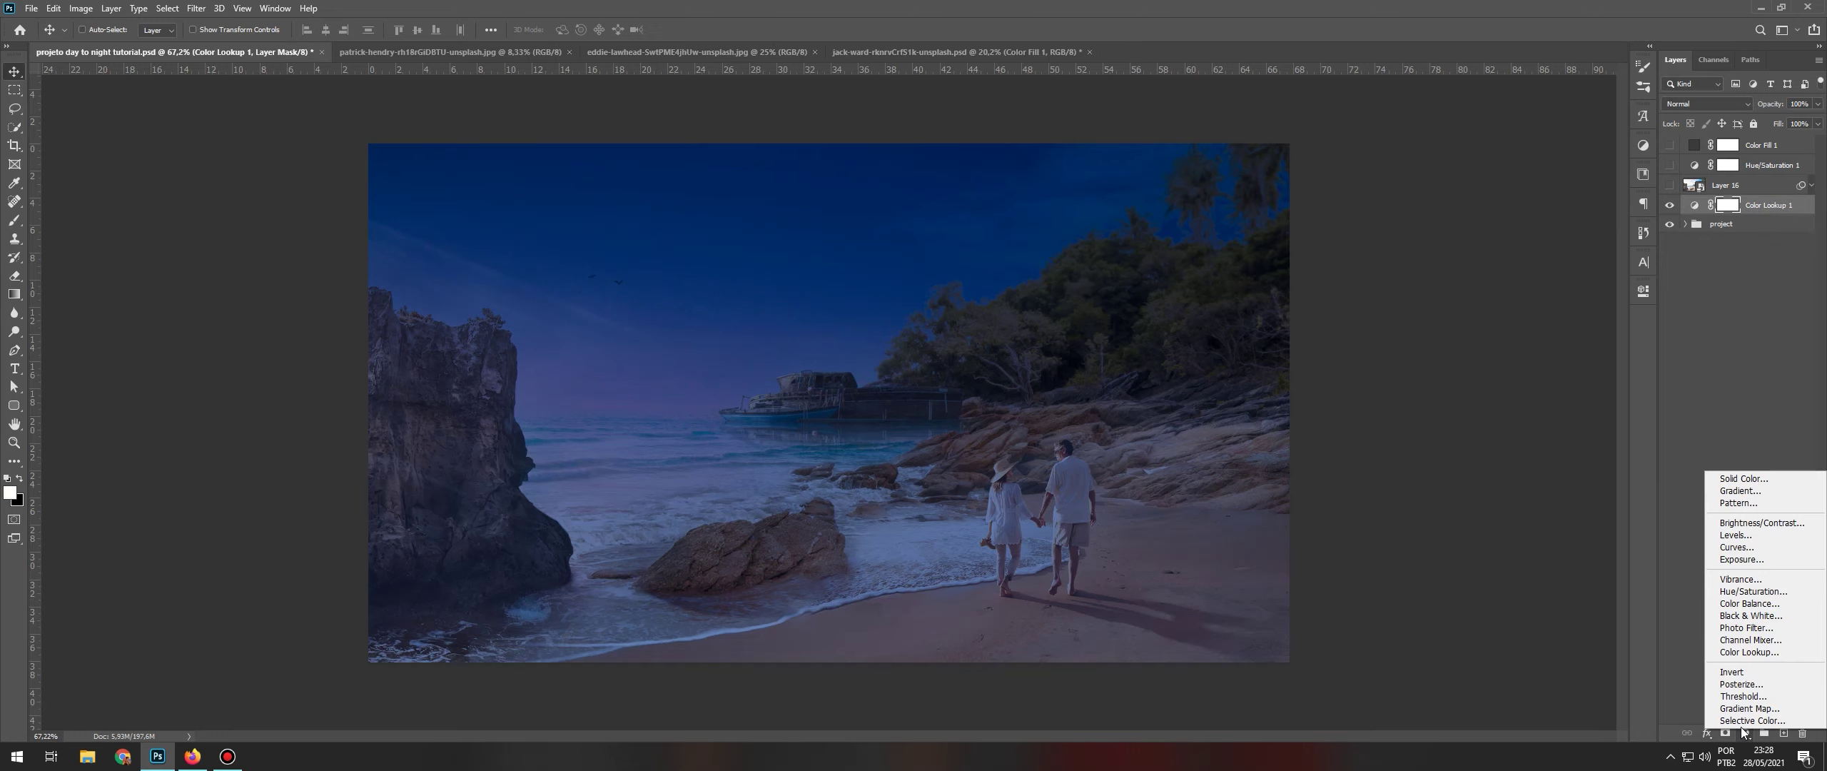
pyautogui.click(1759, 577)
pyautogui.moveTo(1520, 345); pyautogui.dragTo(1482, 348)
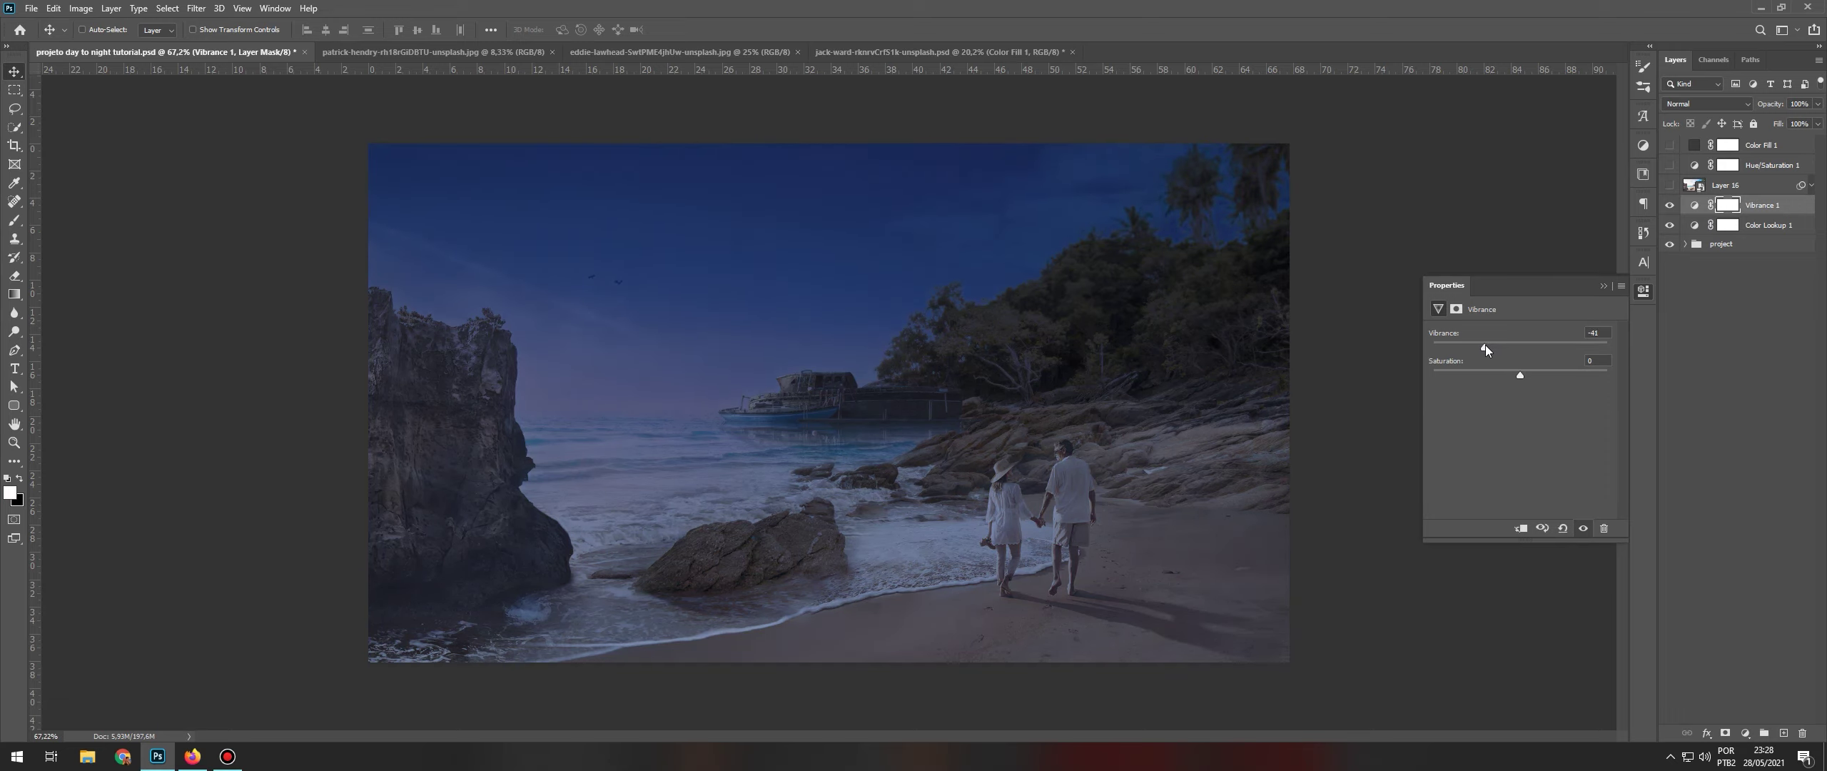
pyautogui.click(1604, 287)
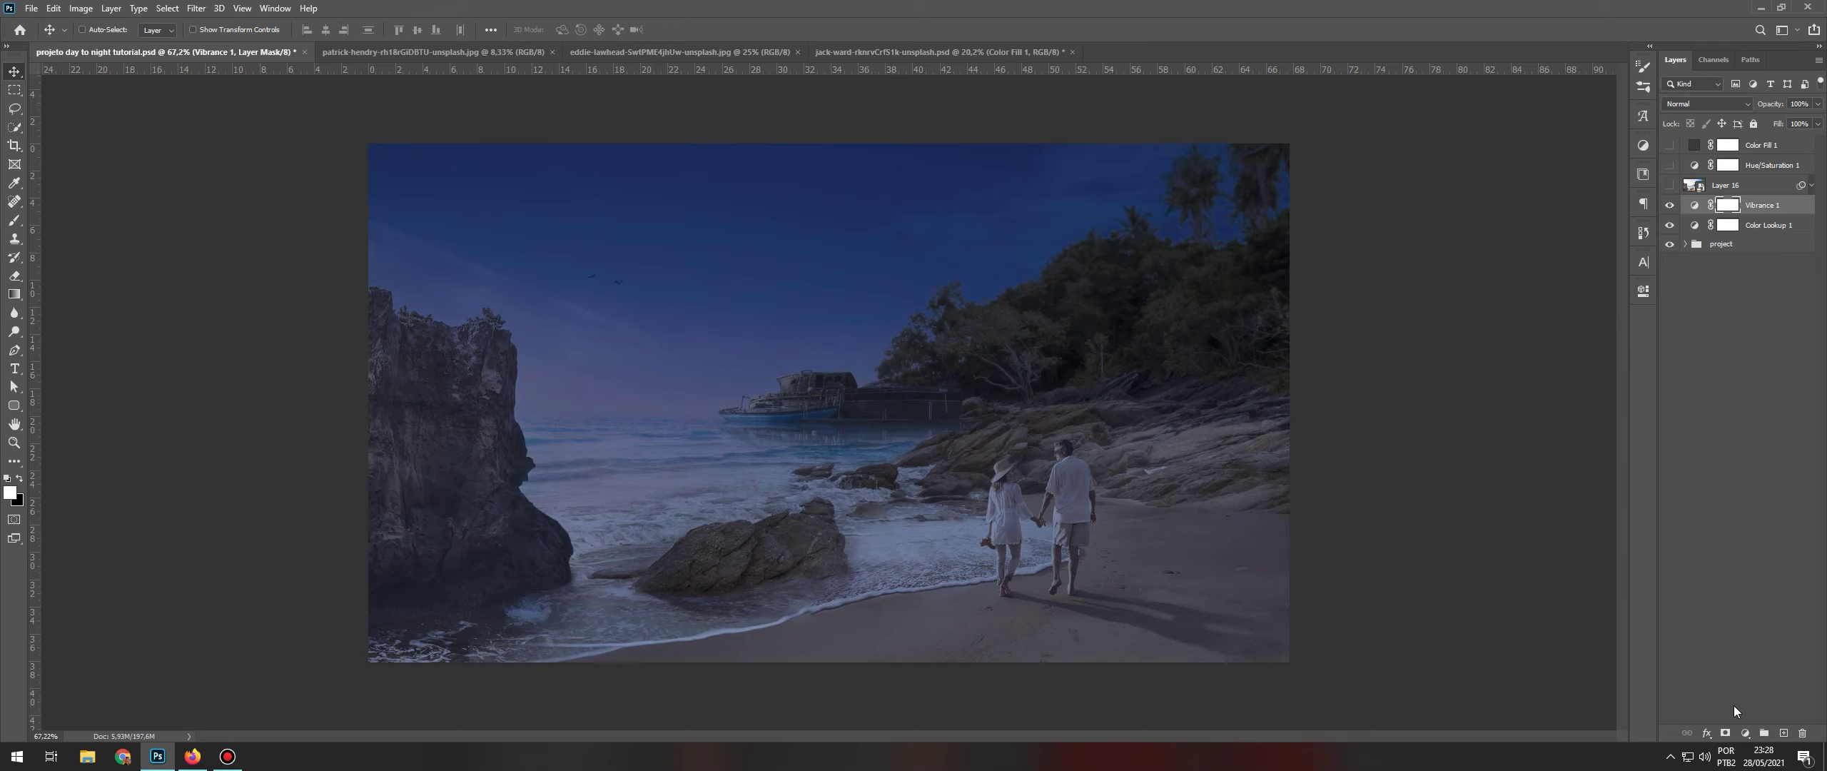
# - Add a Curves adjustment that darkens the scene by lowering the white point and shifting the black point slightly inward
pyautogui.click(1746, 733)
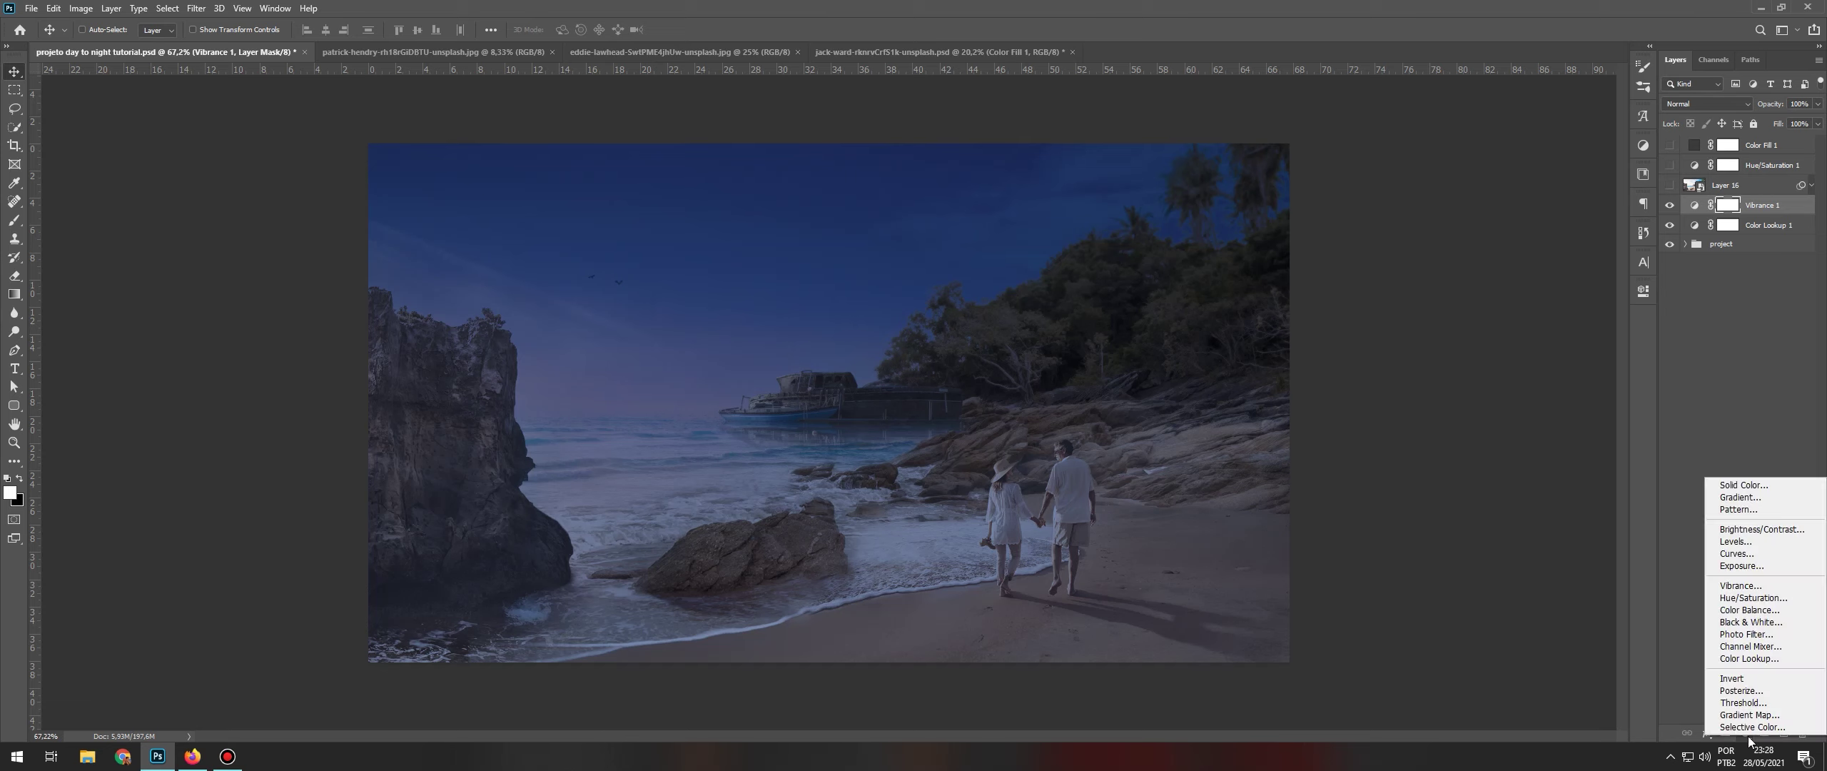
pyautogui.click(1764, 555)
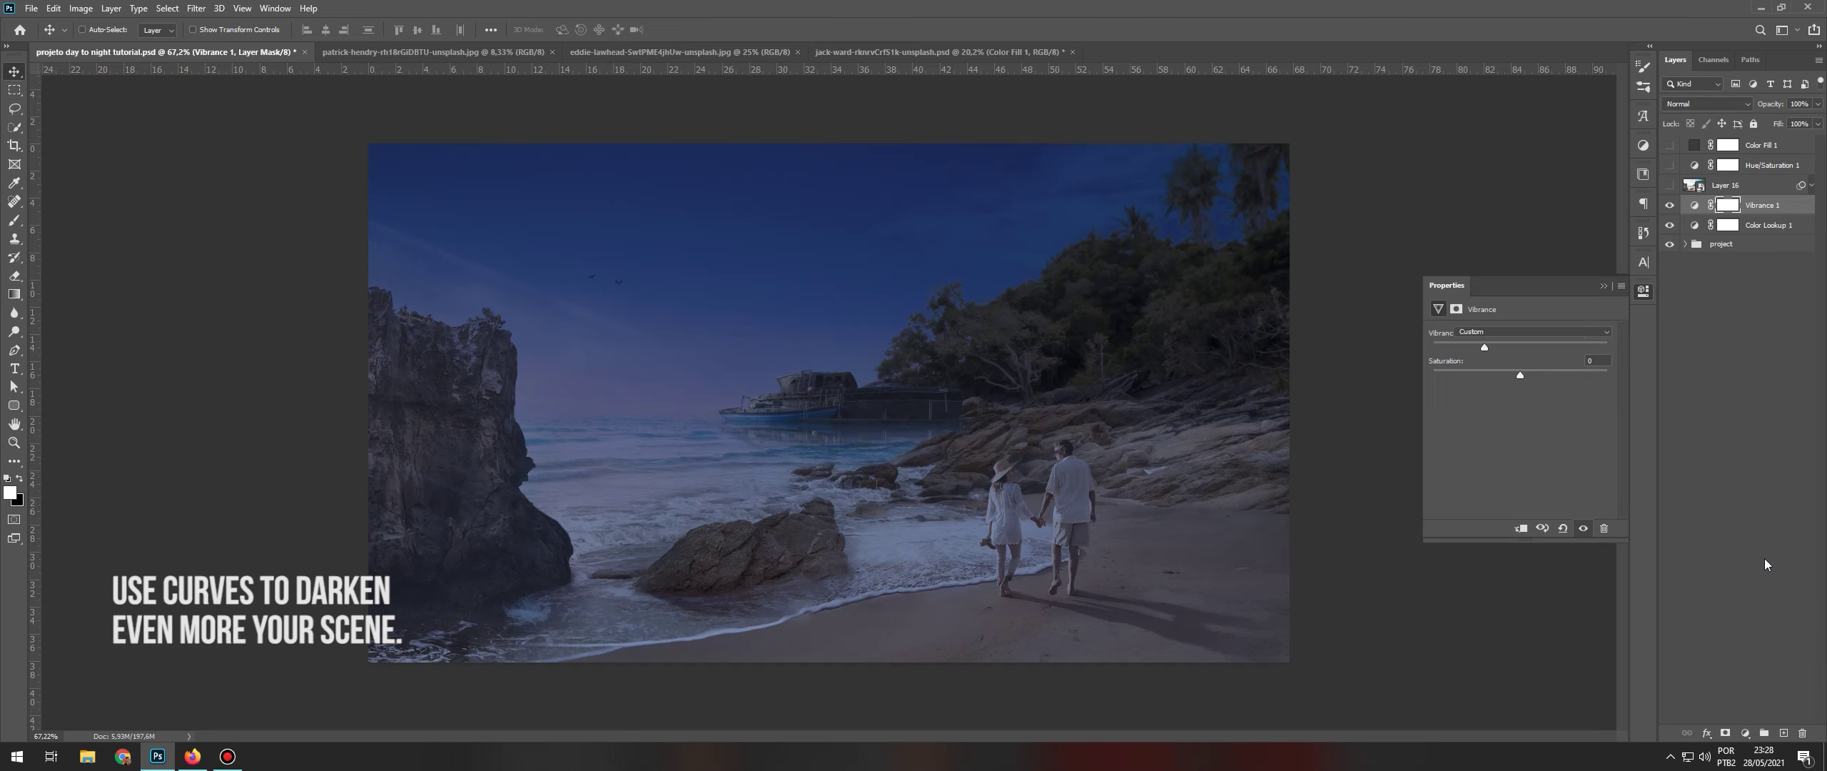
pyautogui.moveTo(1606, 368); pyautogui.dragTo(1617, 388)
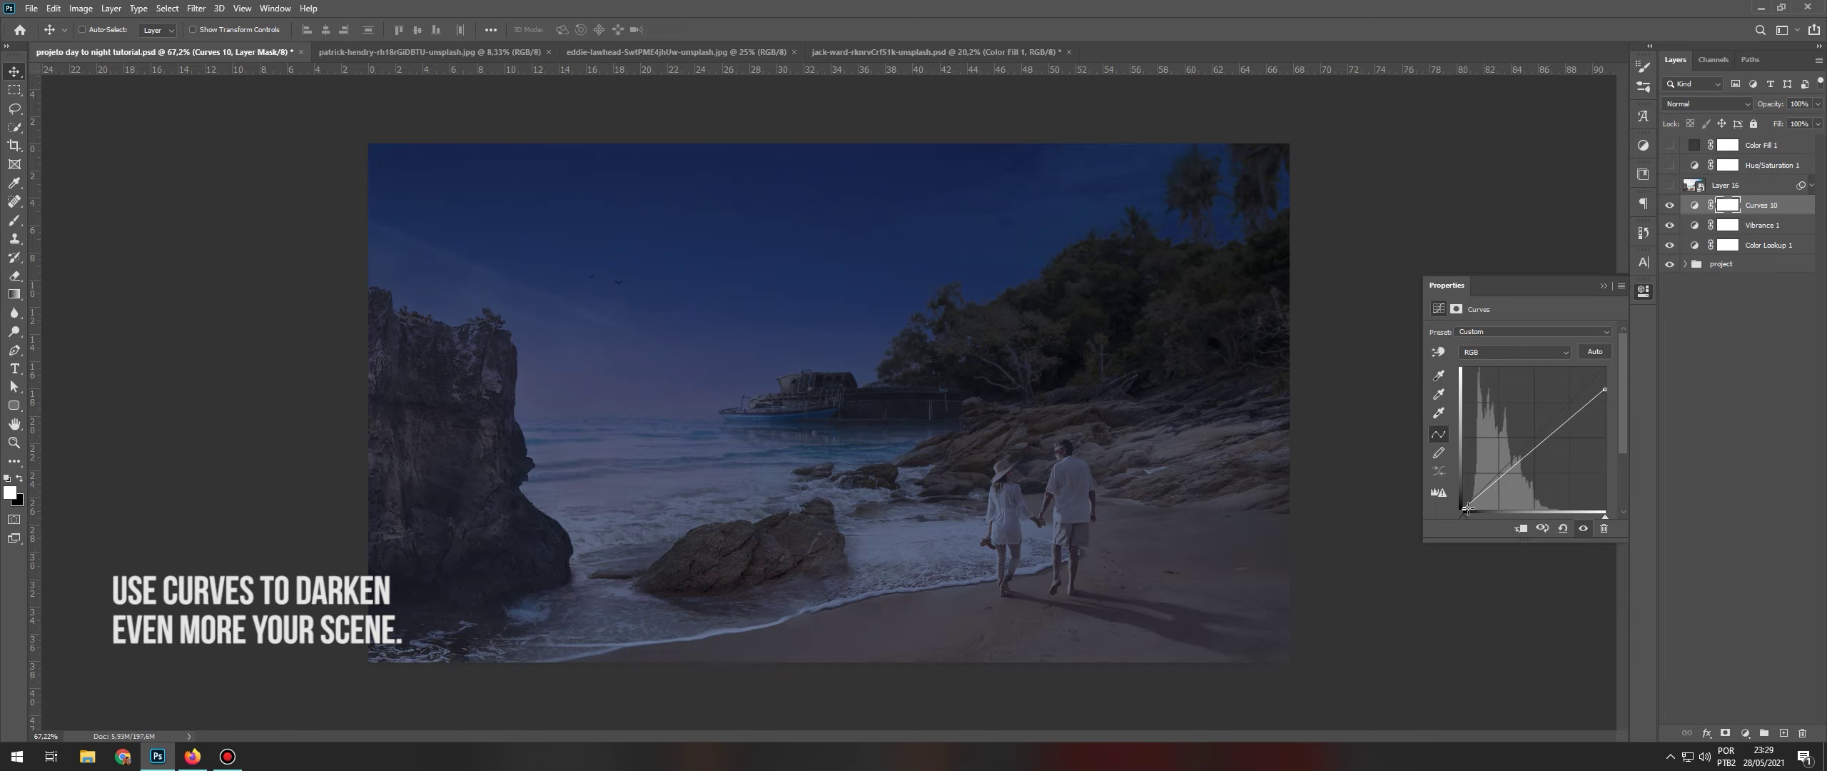
pyautogui.moveTo(1465, 509); pyautogui.dragTo(1468, 509)
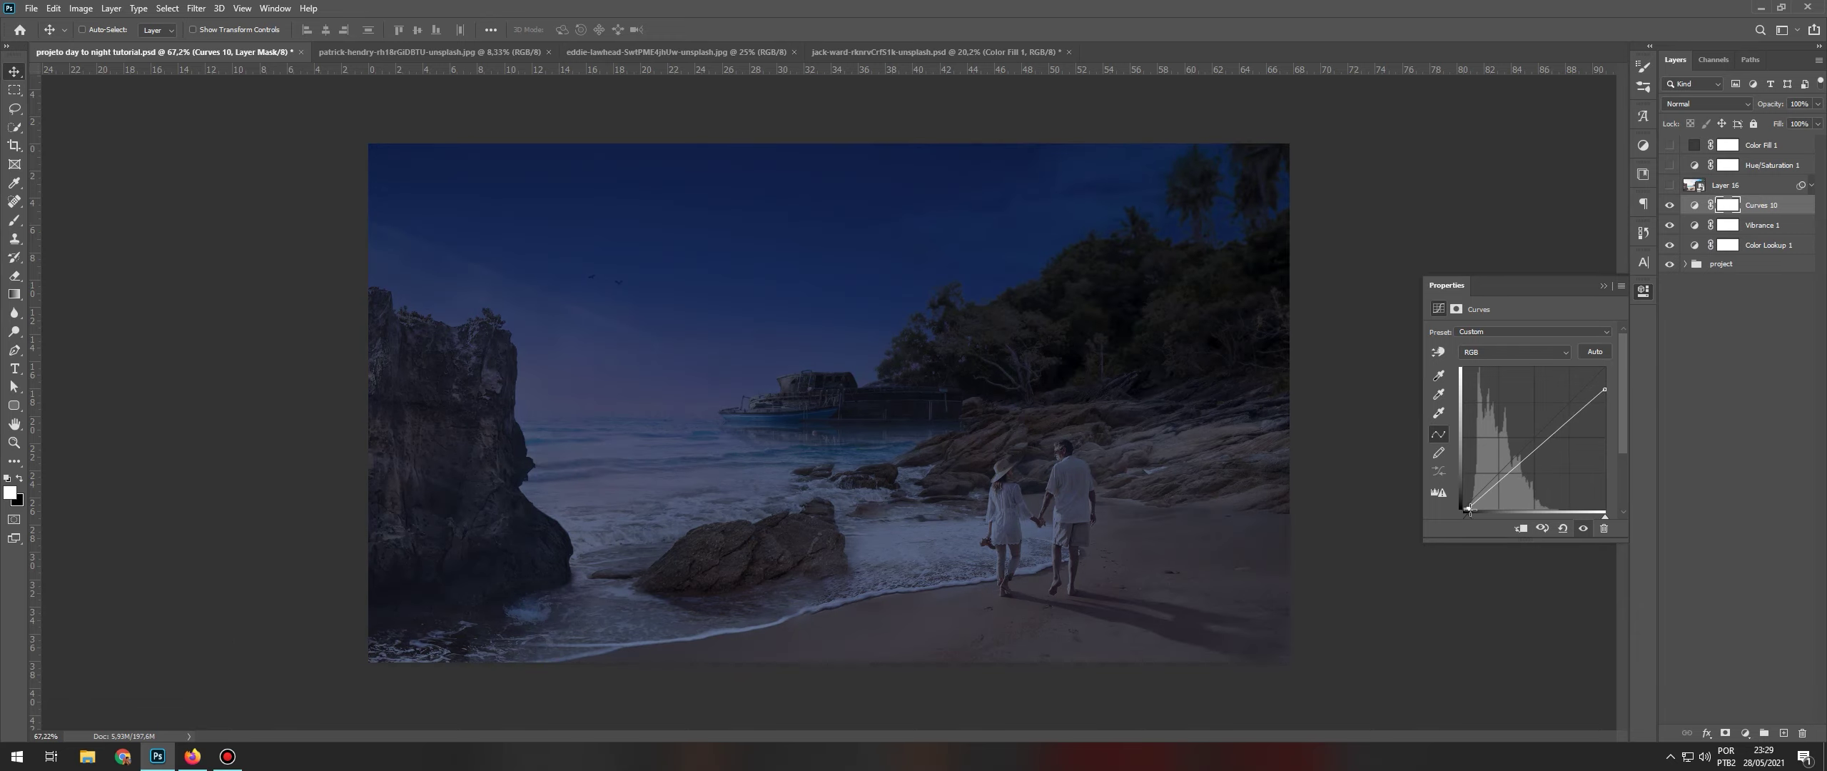
pyautogui.moveTo(1606, 387)
pyautogui.mouseDown()
pyautogui.moveTo(1597, 404)
pyautogui.moveTo(1626, 389)
pyautogui.mouseUp()
pyautogui.click(1604, 285)
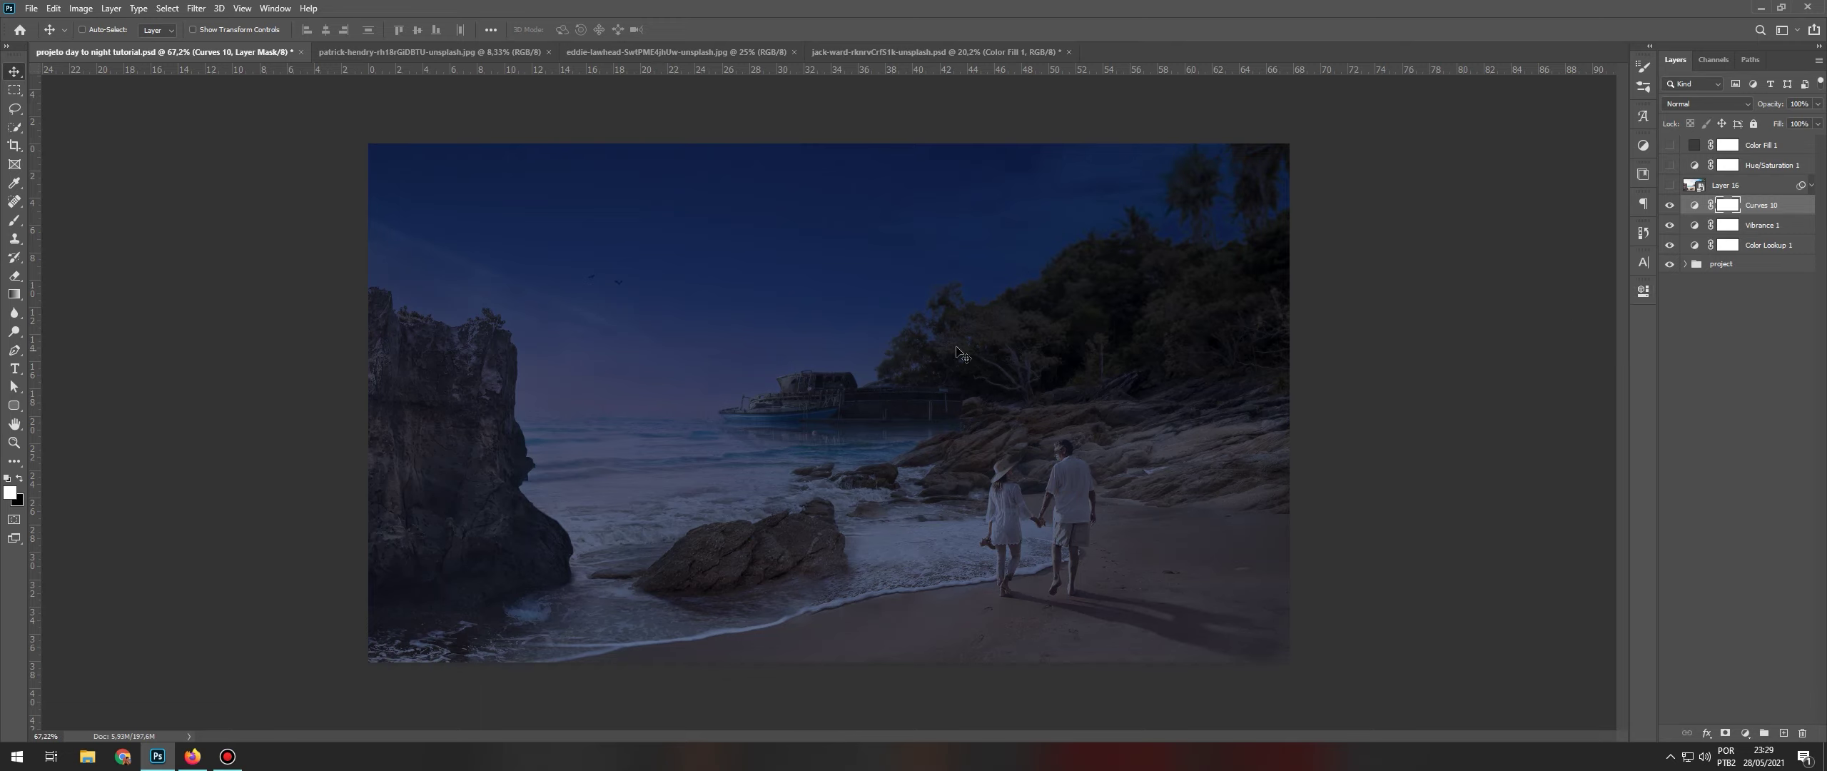
pyautogui.click(15, 111)
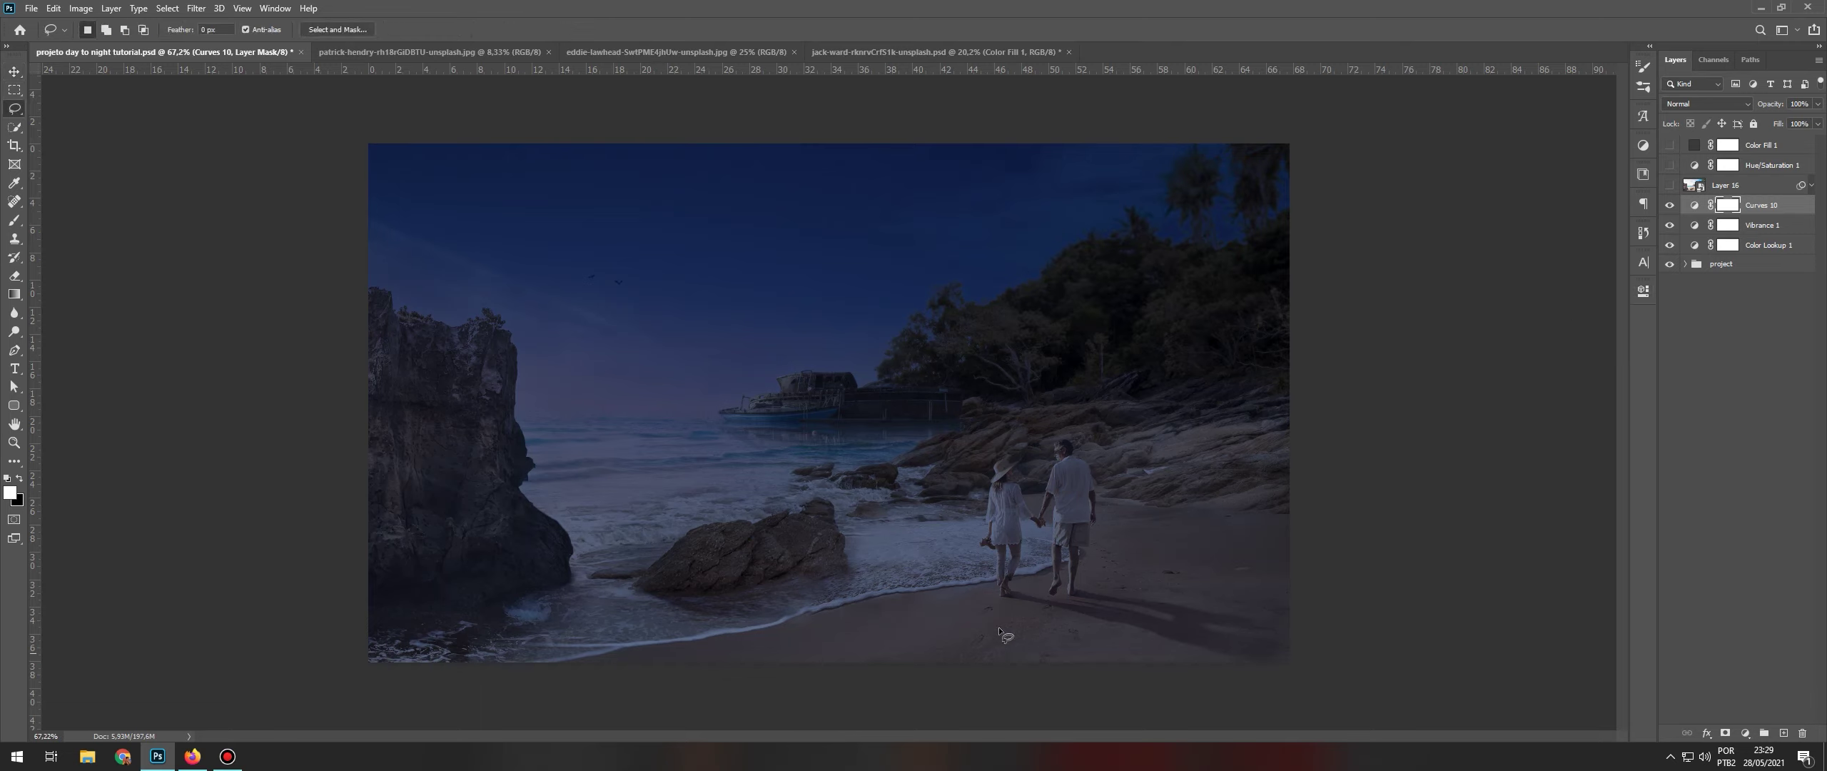
pyautogui.moveTo(1080, 690)
pyautogui.mouseDown()
pyautogui.moveTo(1186, 577)
pyautogui.moveTo(956, 579)
pyautogui.mouseUp()
pyautogui.moveTo(820, 550)
pyautogui.mouseDown()
pyautogui.moveTo(717, 548)
pyautogui.moveTo(641, 611)
pyautogui.mouseUp()
pyautogui.moveTo(870, 612); pyautogui.dragTo(823, 549)
pyautogui.hotkey('ctrl', 'd')
pyautogui.press('v')
# - Hide the sombra layer in the project group and paint out the couple's cast shadow on the couple photo's layer mask
pyautogui.click(1686, 265)
pyautogui.click(1670, 340)
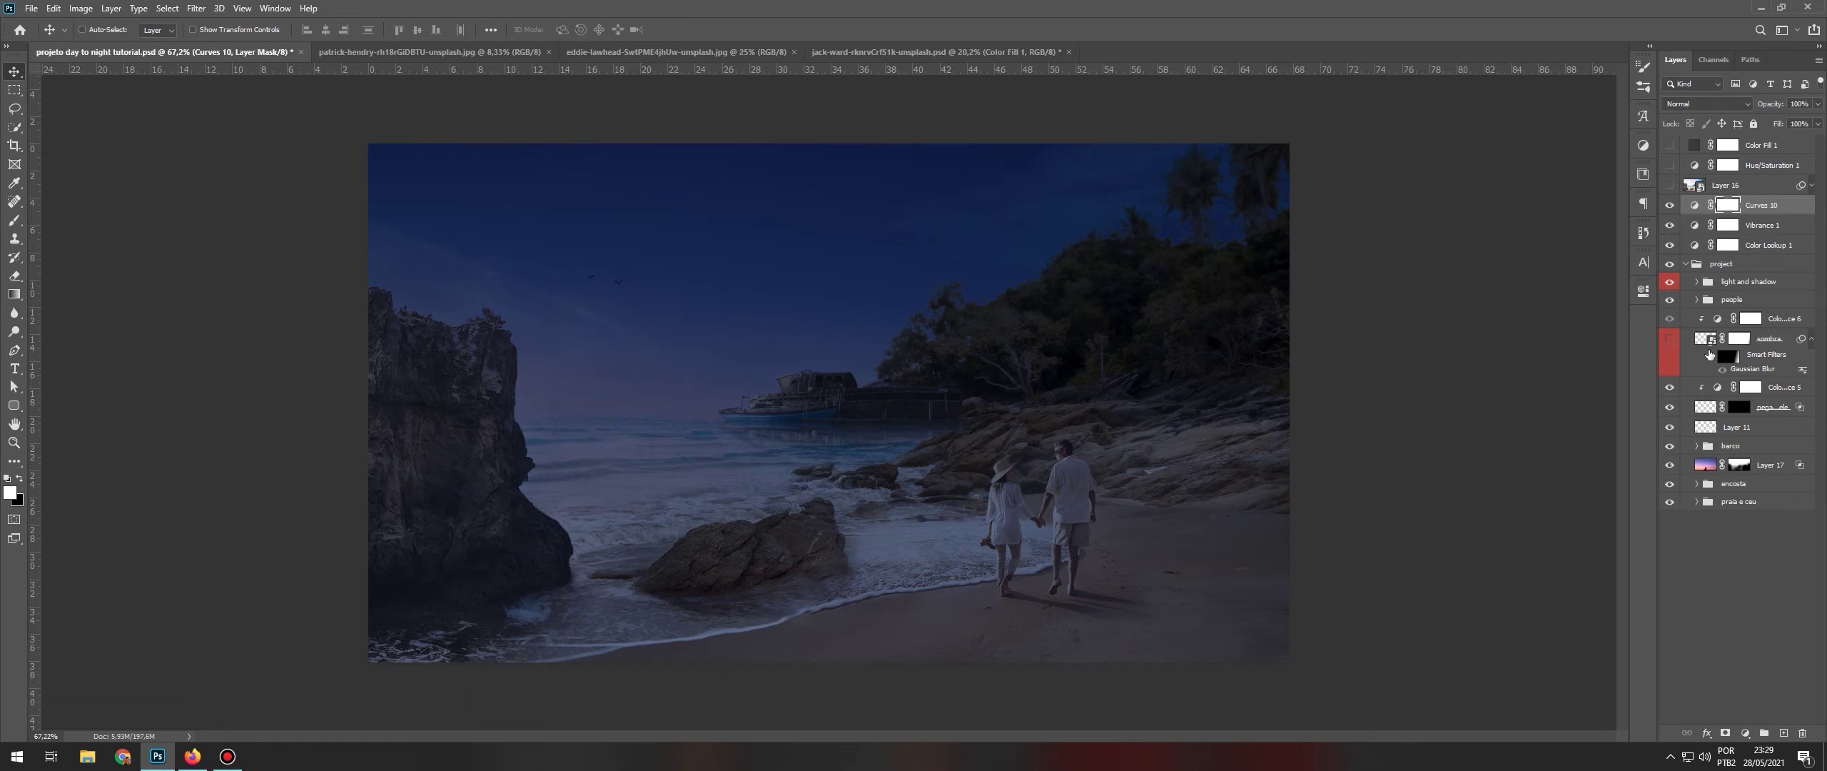
pyautogui.click(1696, 300)
pyautogui.click(1751, 438)
pyautogui.press('b')
pyautogui.scroll(9, 1206, 628)
pyautogui.scroll(-2, 1142, 607)
pyautogui.press('[')
pyautogui.press('[')
pyautogui.press('[')
pyautogui.press('[')
pyautogui.press('[')
pyautogui.press('x')
pyautogui.moveTo(987, 586)
pyautogui.mouseDown()
pyautogui.moveTo(1073, 531)
pyautogui.moveTo(881, 542)
pyautogui.moveTo(860, 559)
pyautogui.moveTo(878, 565)
pyautogui.mouseUp()
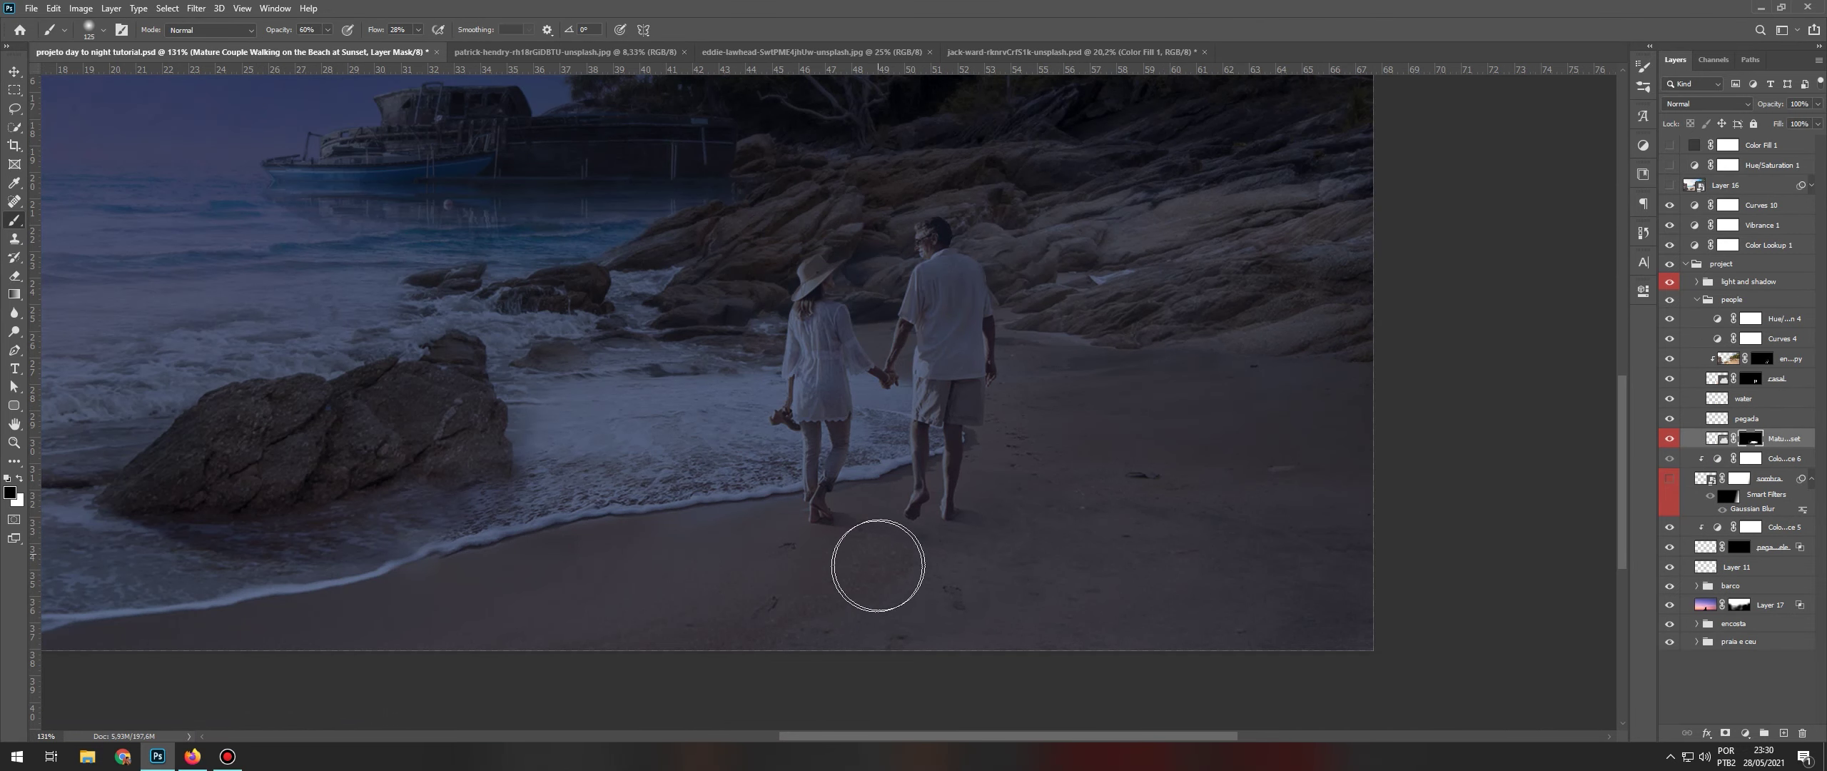
# - Refine the couple layer's mask on the sand around their feet with a smaller brush at 30% opacity
pyautogui.scroll(-4, 1024, 380)
pyautogui.scroll(6, 1078, 651)
pyautogui.press('[')
pyautogui.press('[')
pyautogui.press('[')
pyautogui.press('3')
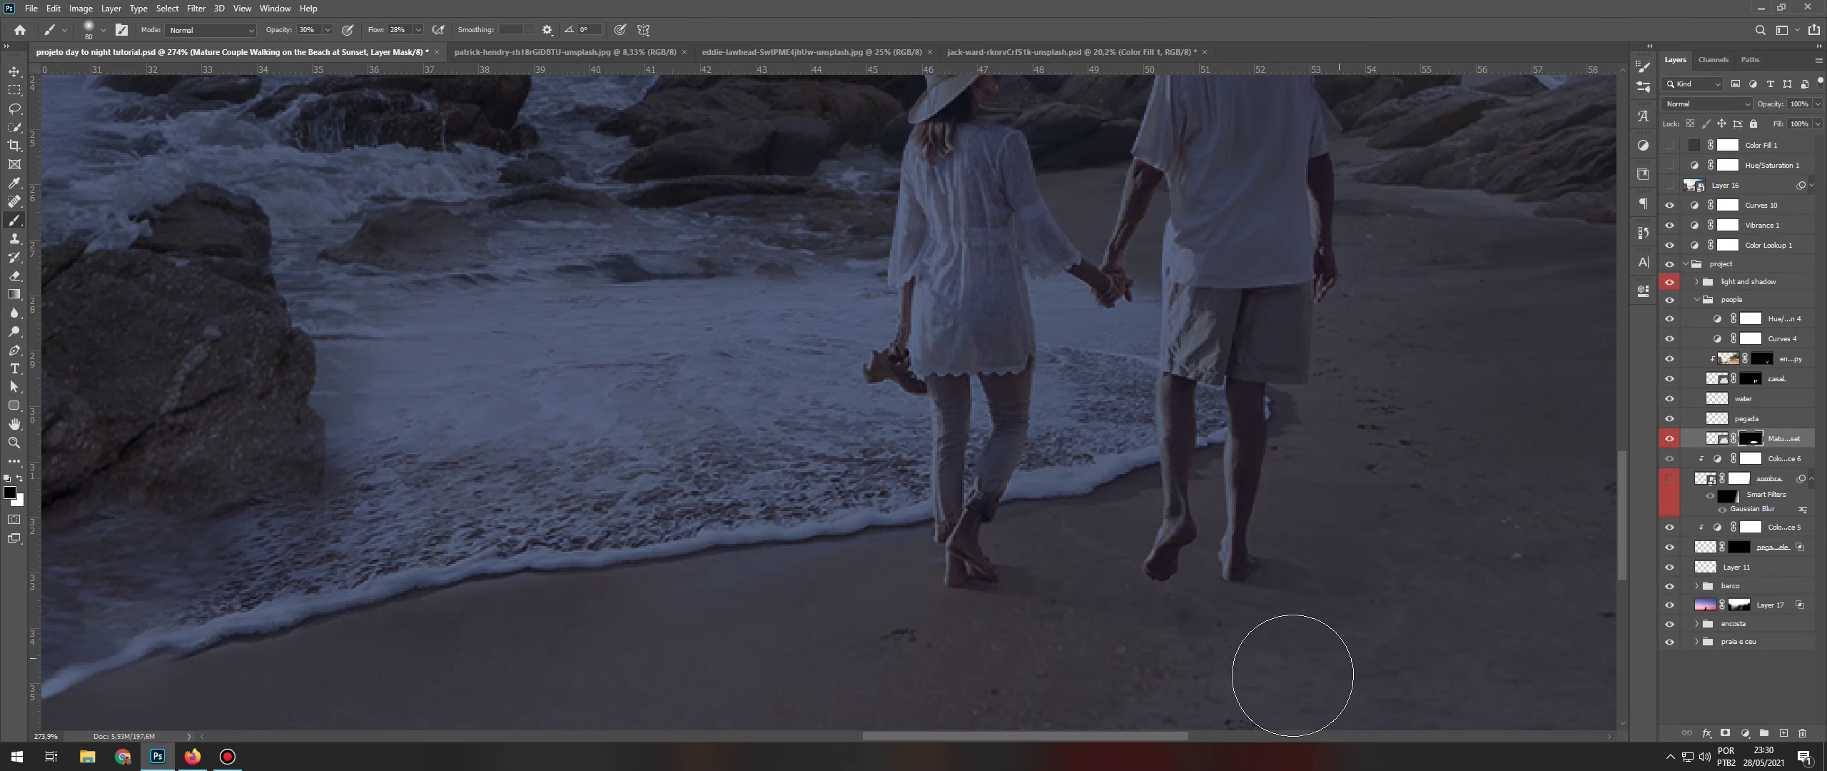
pyautogui.scroll(-2, 979, 644)
pyautogui.scroll(-3, 1086, 568)
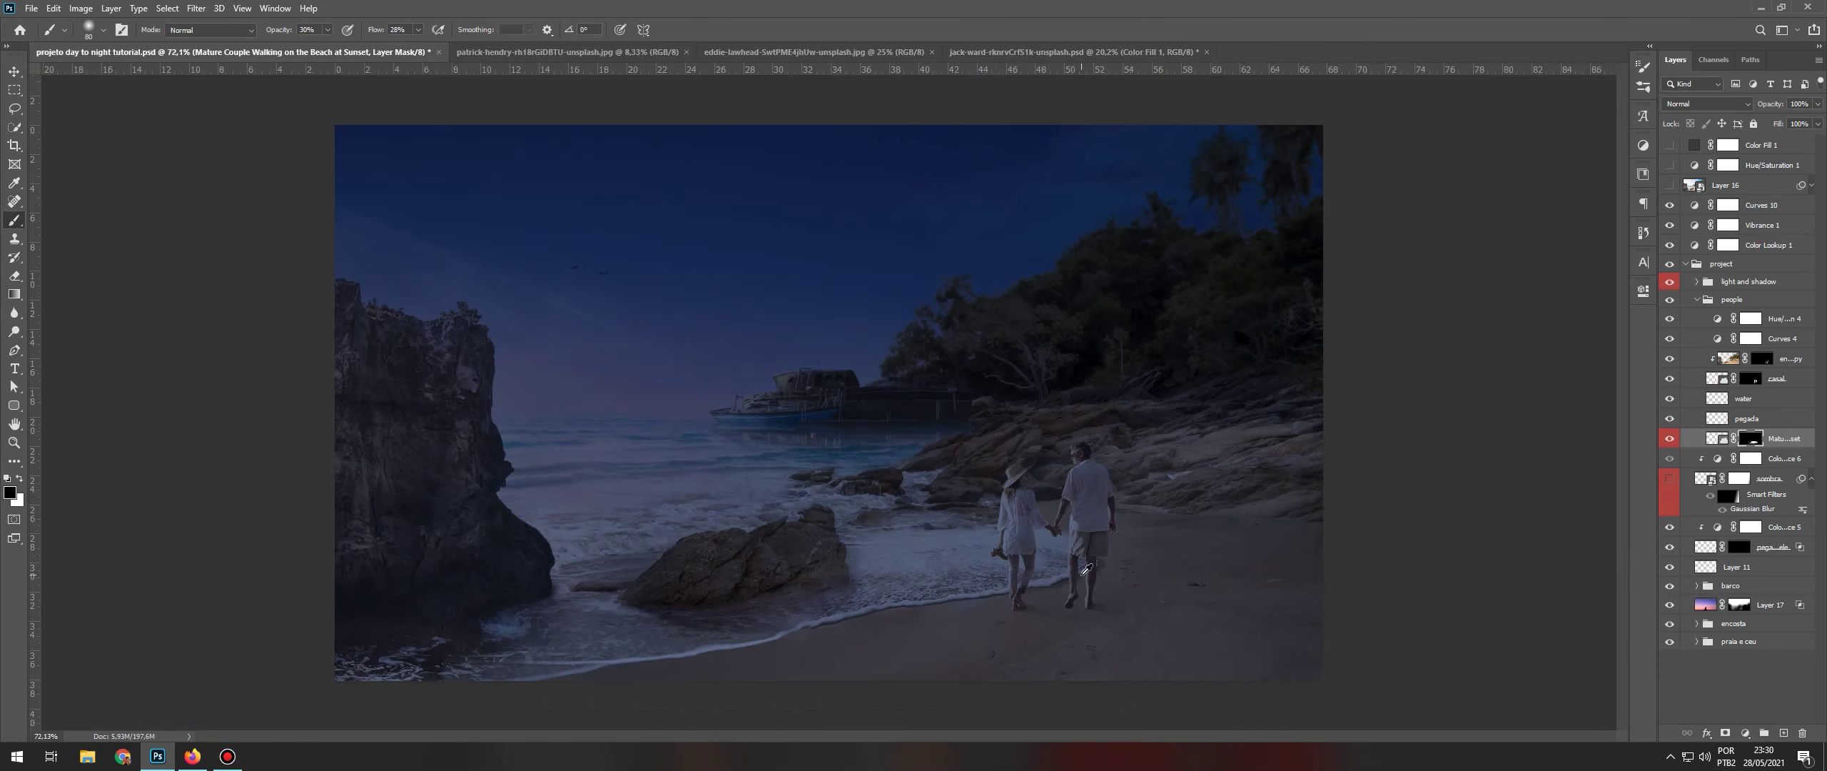
pyautogui.scroll(1, 1086, 568)
# - Hide the bottom masked light layer and its clipped adjustment in the light and shadow group, leaving the project group collapsed
pyautogui.click(1697, 300)
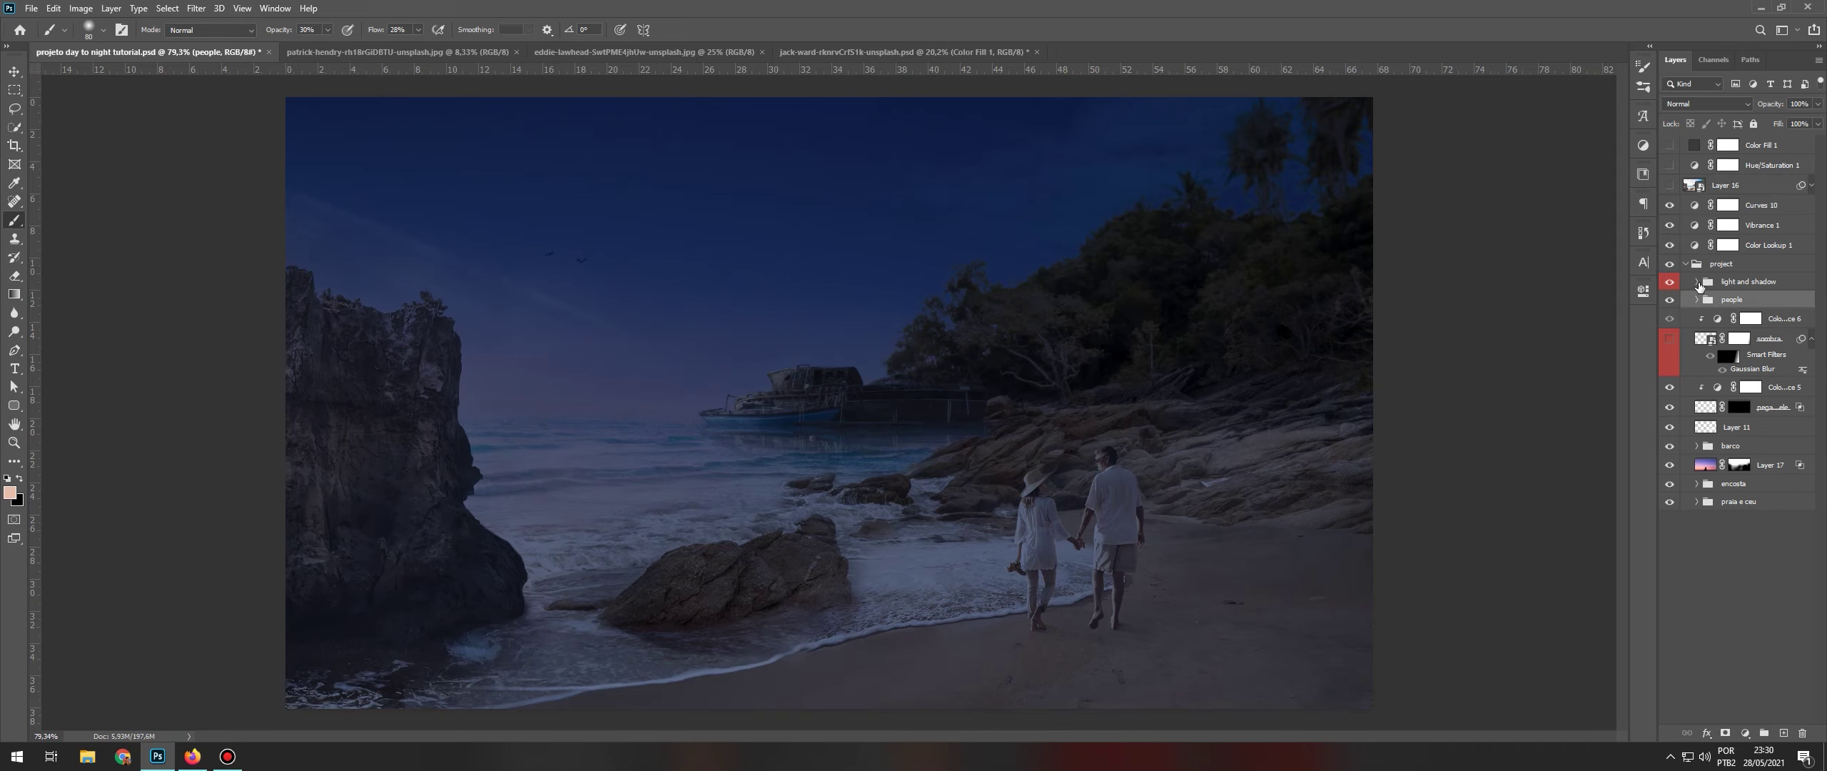
pyautogui.click(1697, 282)
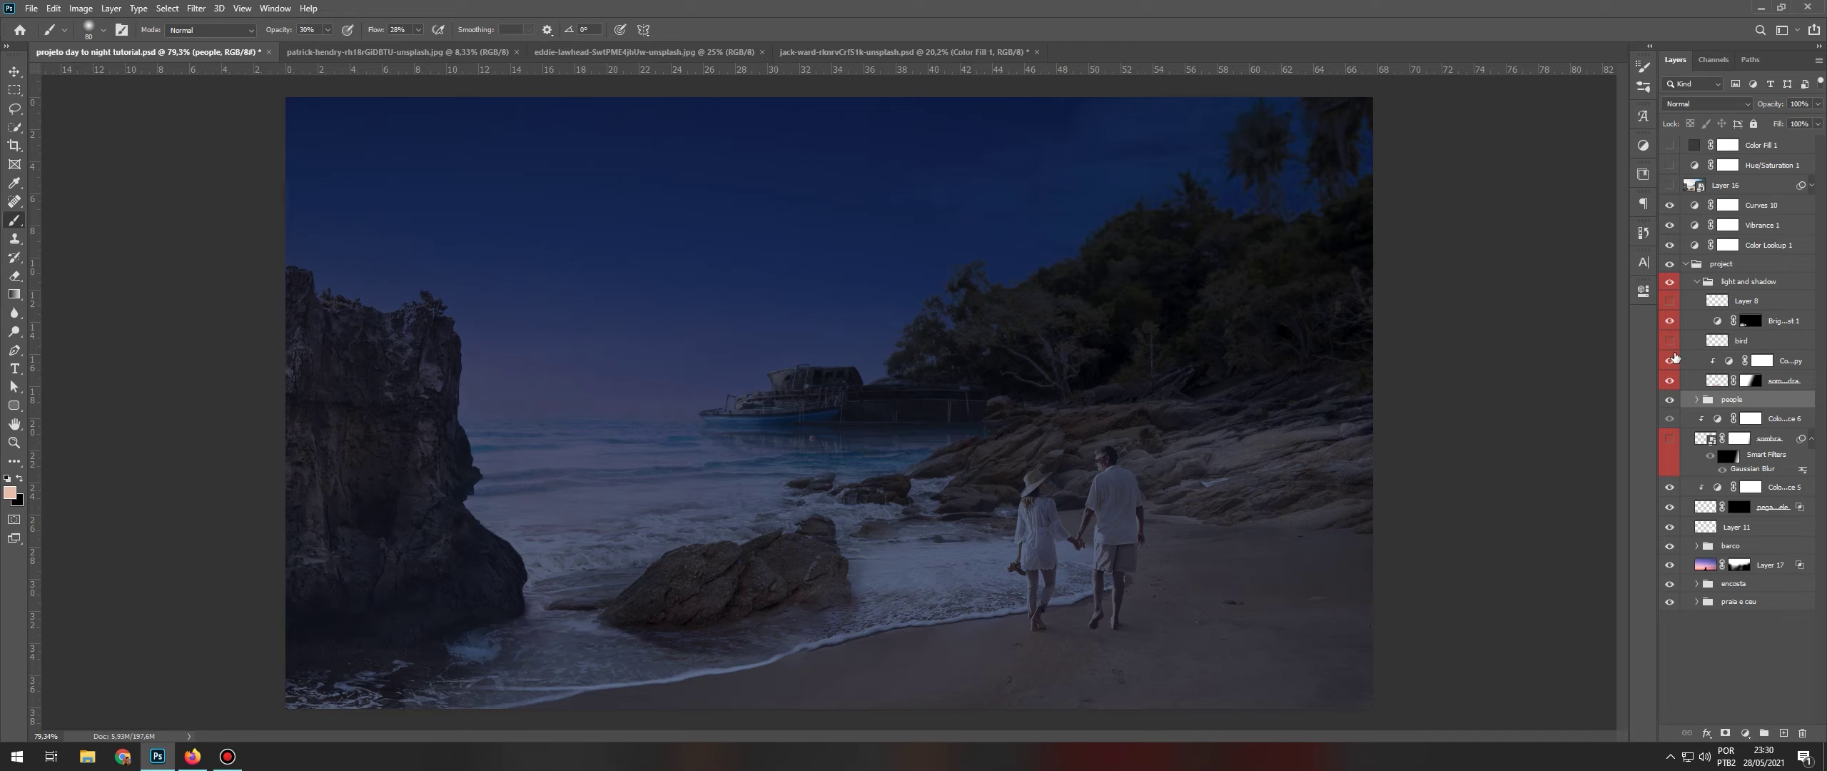
pyautogui.click(1671, 382)
pyautogui.click(1670, 362)
pyautogui.click(1687, 264)
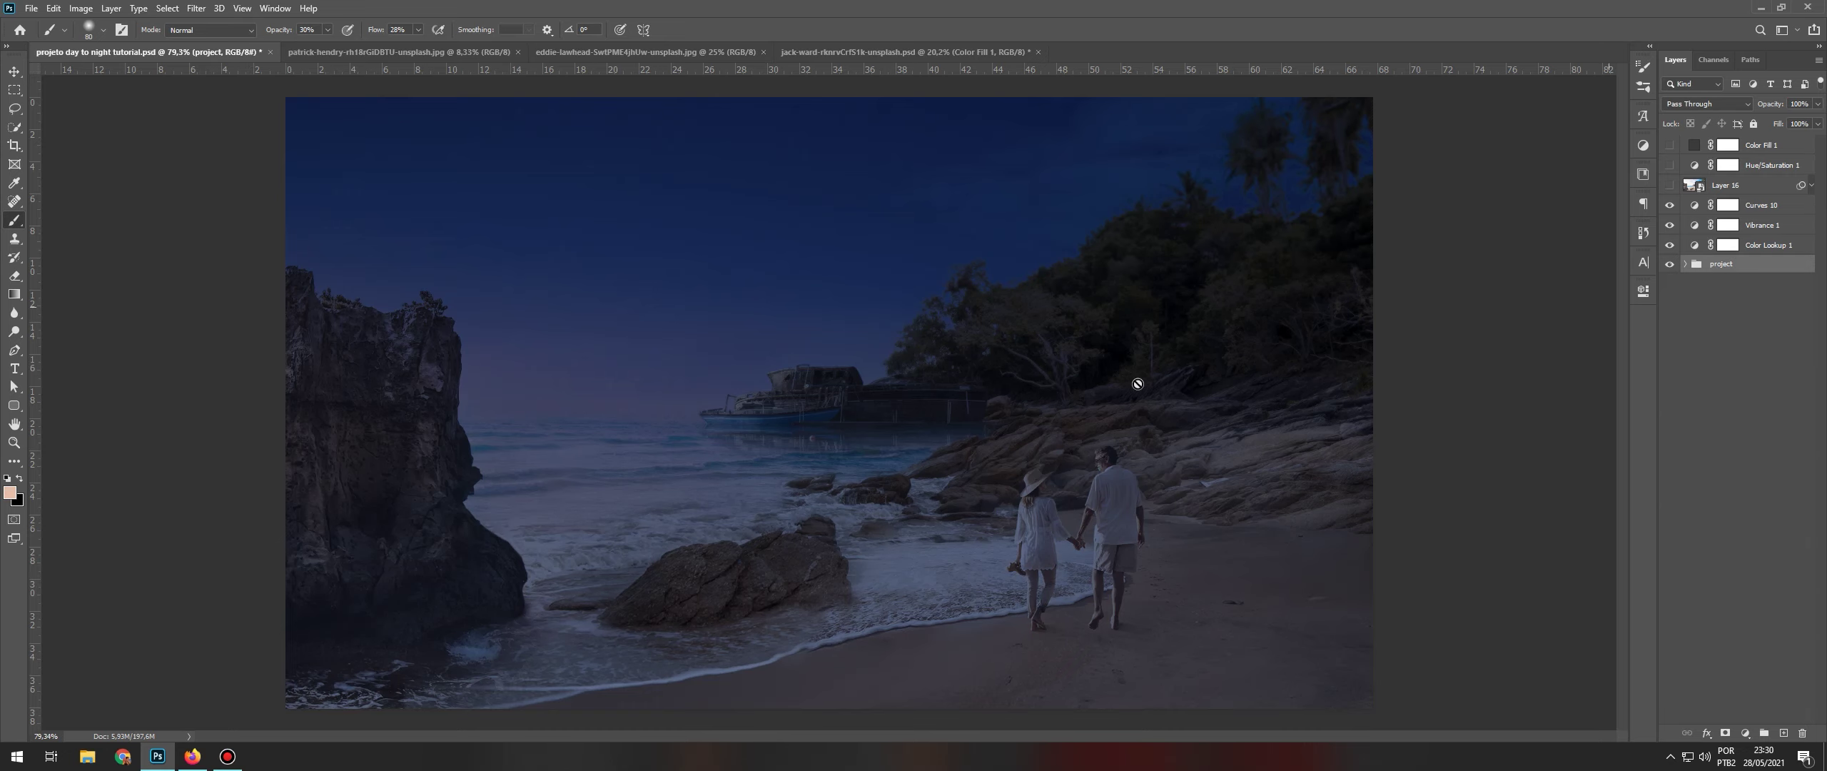
# - Bring the campfire photo into the composition above the project group and scale it down to about 9.4%
pyautogui.scroll(-1, 1162, 360)
pyautogui.press('v')
pyautogui.click(580, 55)
pyautogui.click(478, 53)
pyautogui.moveTo(857, 336); pyautogui.dragTo(1006, 428)
pyautogui.hotkey('ctrl', 't')
pyautogui.hotkey('ctrl', '0')
pyautogui.scroll(-2, 885, 350)
pyautogui.moveTo(671, 137); pyautogui.dragTo(844, 367)
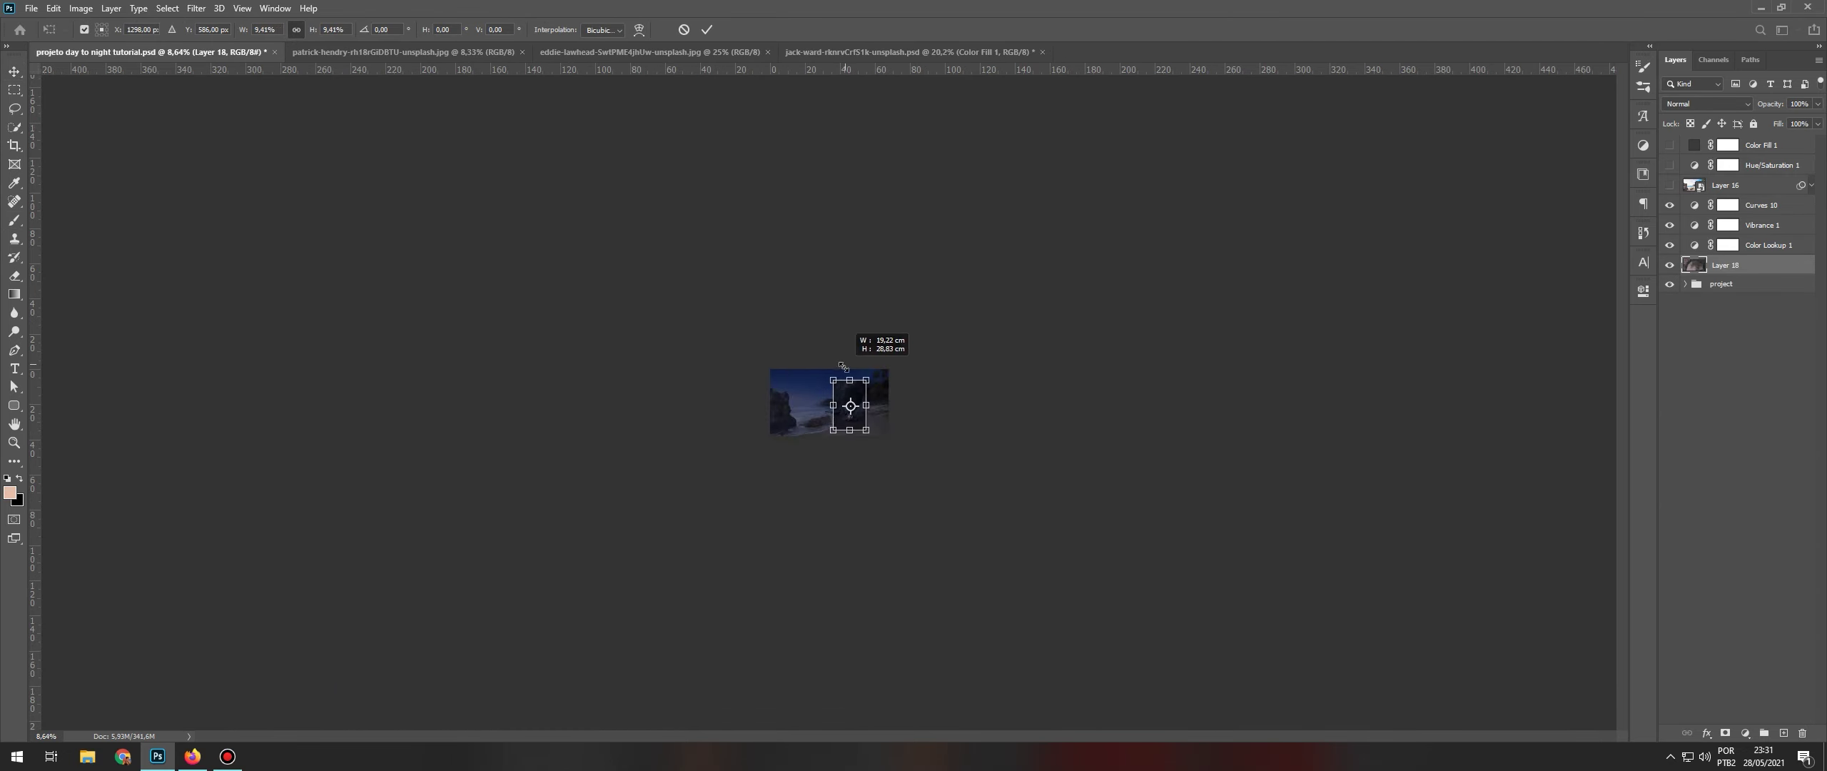
pyautogui.scroll(10, 843, 367)
pyautogui.press('Return')
# - Outline the campfire and its surrounding sand with the Lasso tool and turn the selection into a layer mask
pyautogui.press('l')
pyautogui.moveTo(689, 492); pyautogui.dragTo(1020, 410)
pyautogui.moveTo(882, 375); pyautogui.dragTo(691, 491)
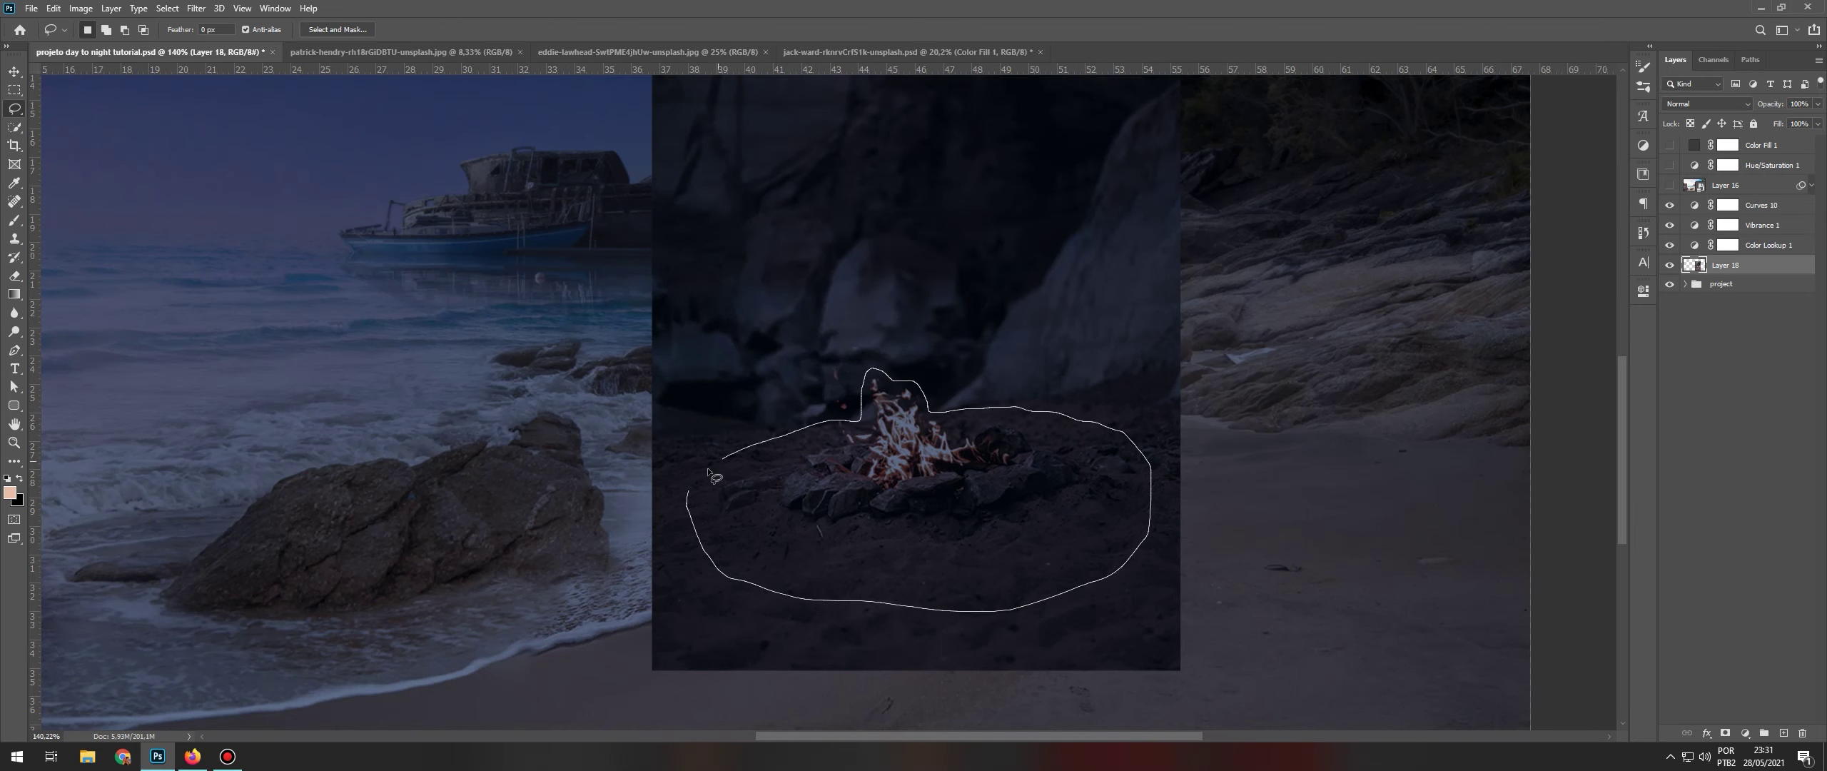
pyautogui.click(1726, 733)
# - Shrink the masked campfire and place it on the sand to the right of the couple
pyautogui.scroll(-3, 846, 448)
pyautogui.hotkey('ctrl', 't')
pyautogui.scroll(-2, 844, 444)
pyautogui.moveTo(675, 570); pyautogui.dragTo(845, 319)
pyautogui.moveTo(910, 275); pyautogui.dragTo(1089, 466)
pyautogui.moveTo(1183, 509); pyautogui.dragTo(1151, 458)
pyautogui.moveTo(1085, 401); pyautogui.dragTo(1110, 449)
pyautogui.moveTo(1175, 505); pyautogui.dragTo(1161, 491)
pyautogui.press('Return')
pyautogui.scroll(6, 1145, 489)
# - Fade the hard sand edge around the campfire by painting black on its layer mask with the Brush
pyautogui.press('b')
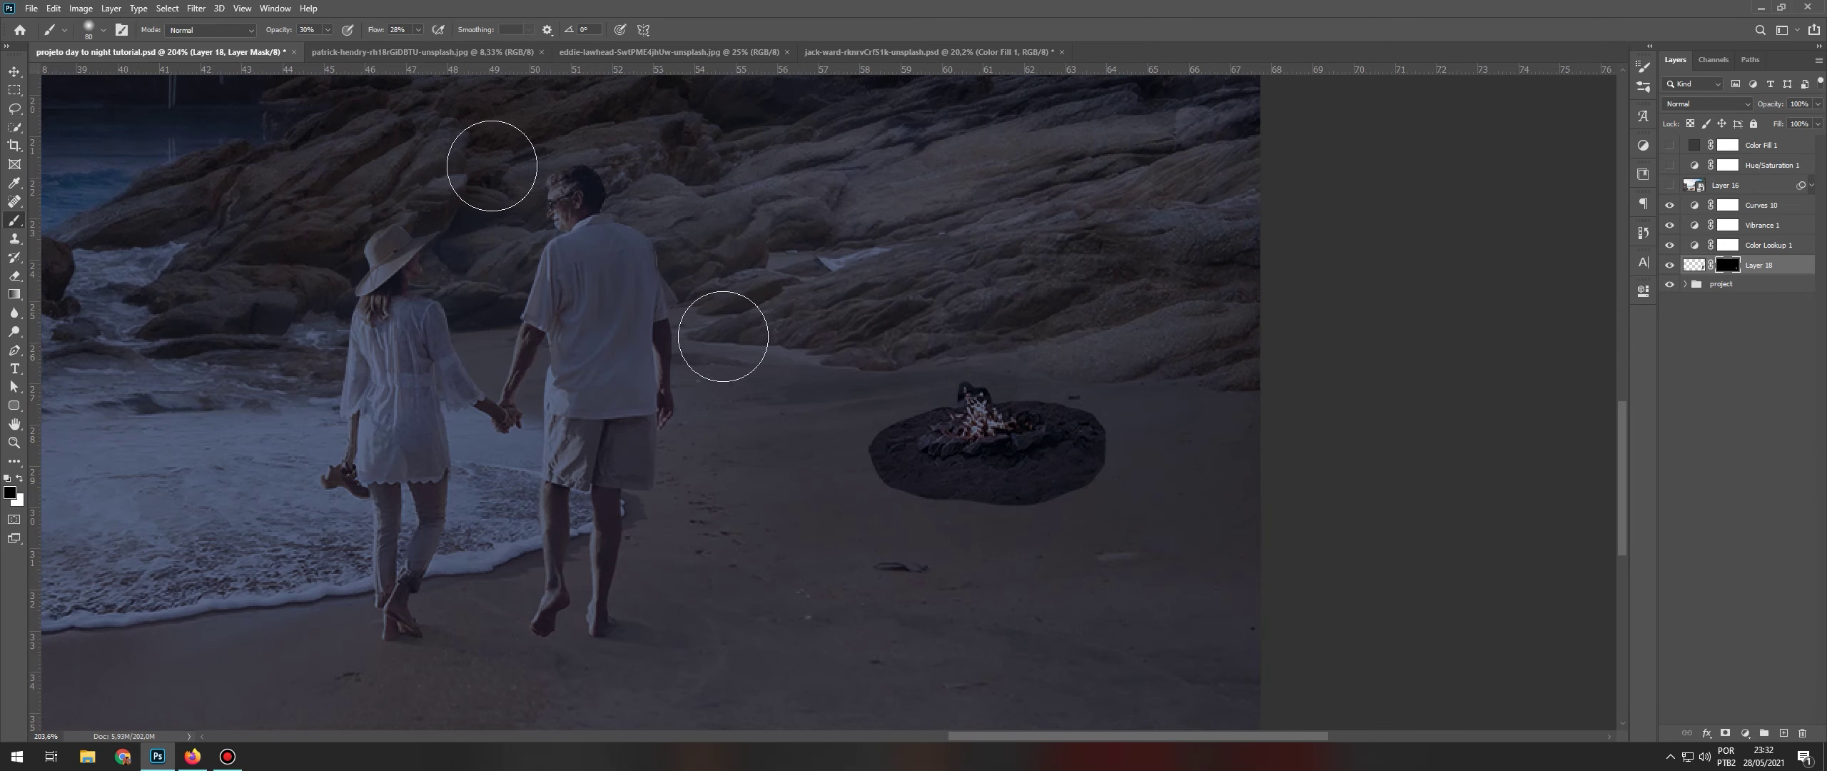
pyautogui.moveTo(867, 438)
pyautogui.mouseDown()
pyautogui.moveTo(1093, 475)
pyautogui.moveTo(917, 404)
pyautogui.mouseUp()
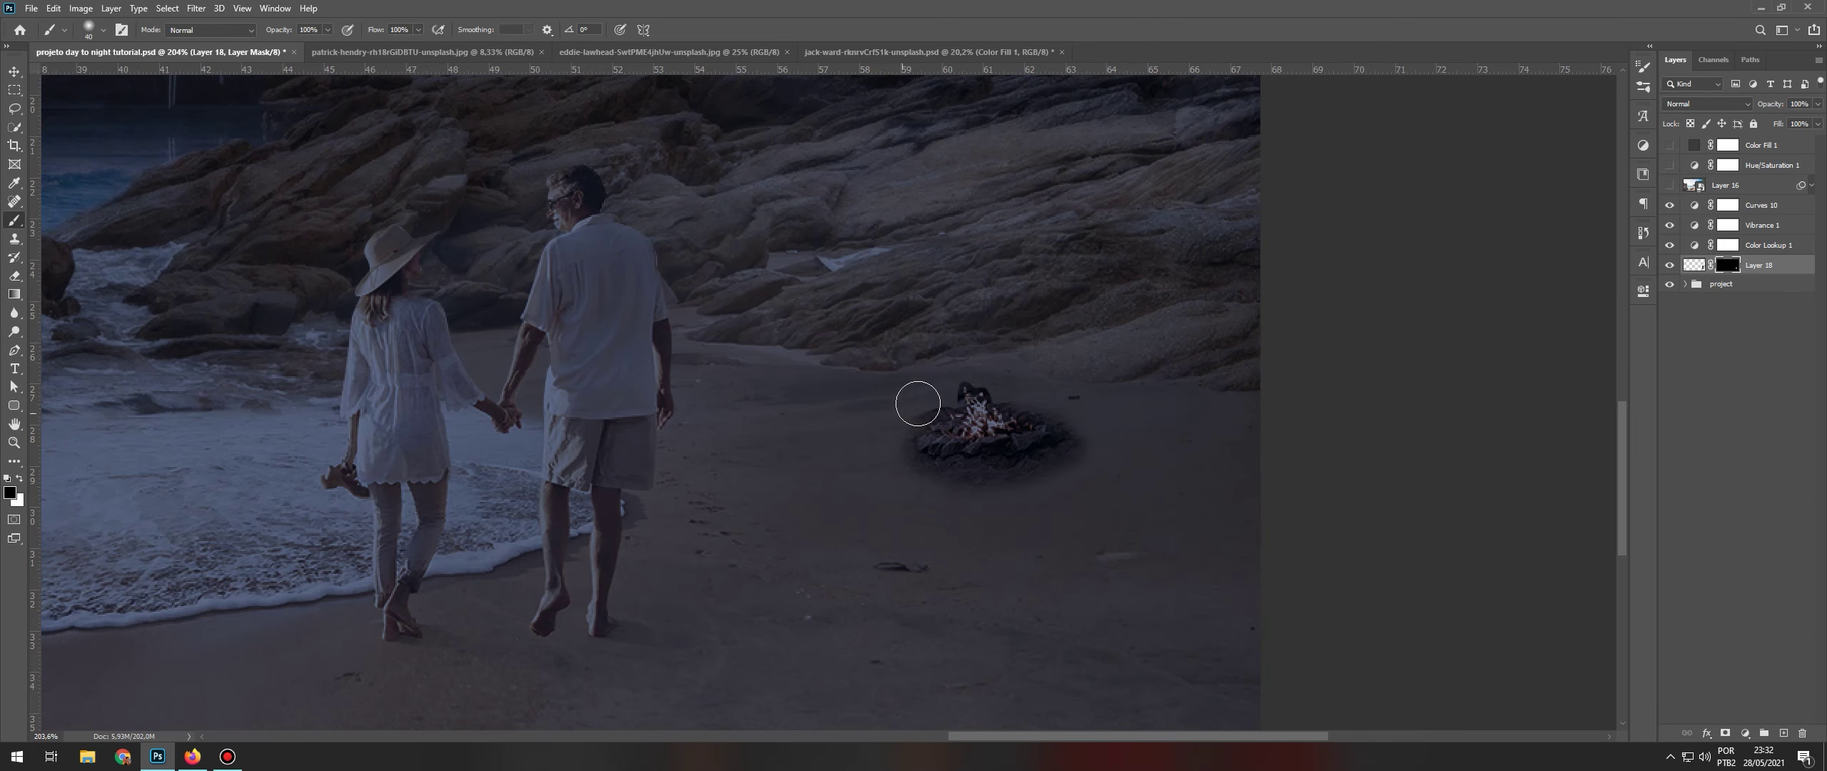
pyautogui.scroll(5, 973, 403)
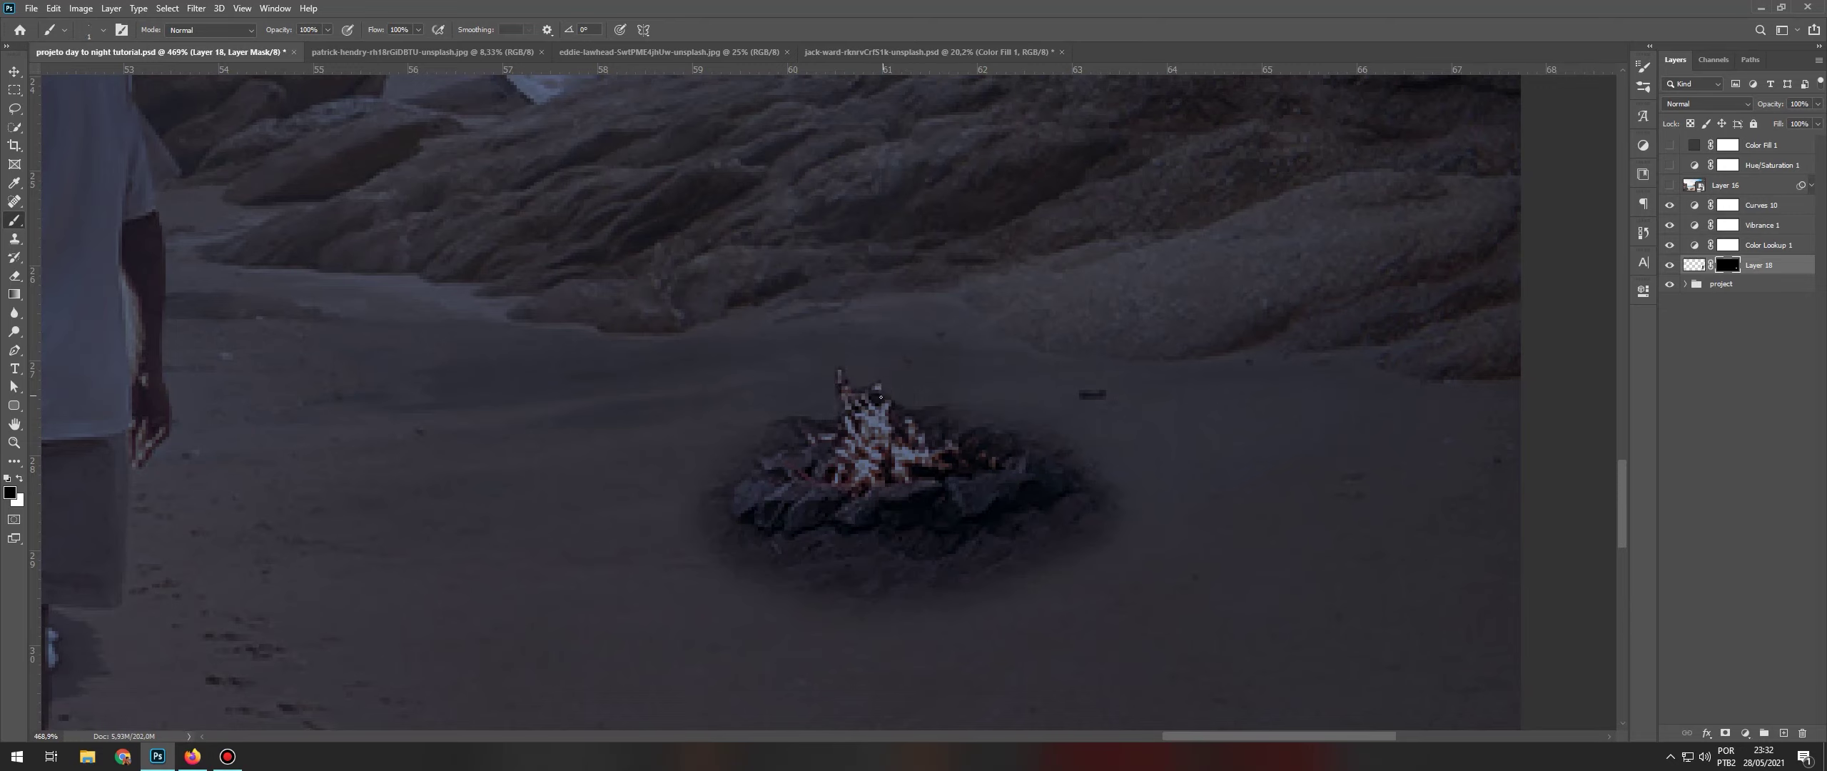
# - Reduce brush opacity to 27% and flow to 29%, and softly blend the sand around the campfire's base on its mask
pyautogui.moveTo(419, 30); pyautogui.dragTo(371, 52)
pyautogui.moveTo(327, 30); pyautogui.dragTo(277, 50)
pyautogui.press(']')
pyautogui.press(']')
pyautogui.press(']')
pyautogui.press(']')
pyautogui.press(']')
pyautogui.press(']')
pyautogui.press(']')
pyautogui.press(']')
pyautogui.press(']')
pyautogui.press(']')
pyautogui.press(']')
pyautogui.press(']')
pyautogui.press(']')
pyautogui.press(']')
pyautogui.press('x')
pyautogui.moveTo(683, 560)
pyautogui.mouseDown()
pyautogui.moveTo(1092, 547)
pyautogui.moveTo(821, 555)
pyautogui.moveTo(1092, 524)
pyautogui.moveTo(789, 535)
pyautogui.moveTo(1047, 544)
pyautogui.moveTo(712, 561)
pyautogui.moveTo(764, 536)
pyautogui.moveTo(1056, 535)
pyautogui.moveTo(816, 548)
pyautogui.moveTo(1044, 528)
pyautogui.mouseUp()
pyautogui.scroll(-3, 1081, 530)
pyautogui.press('x')
pyautogui.scroll(-2, 943, 489)
pyautogui.scroll(-1, 943, 489)
pyautogui.press(']')
pyautogui.press(']')
pyautogui.press(']')
pyautogui.press(']')
pyautogui.press(']')
pyautogui.press(']')
pyautogui.scroll(-11, 1079, 413)
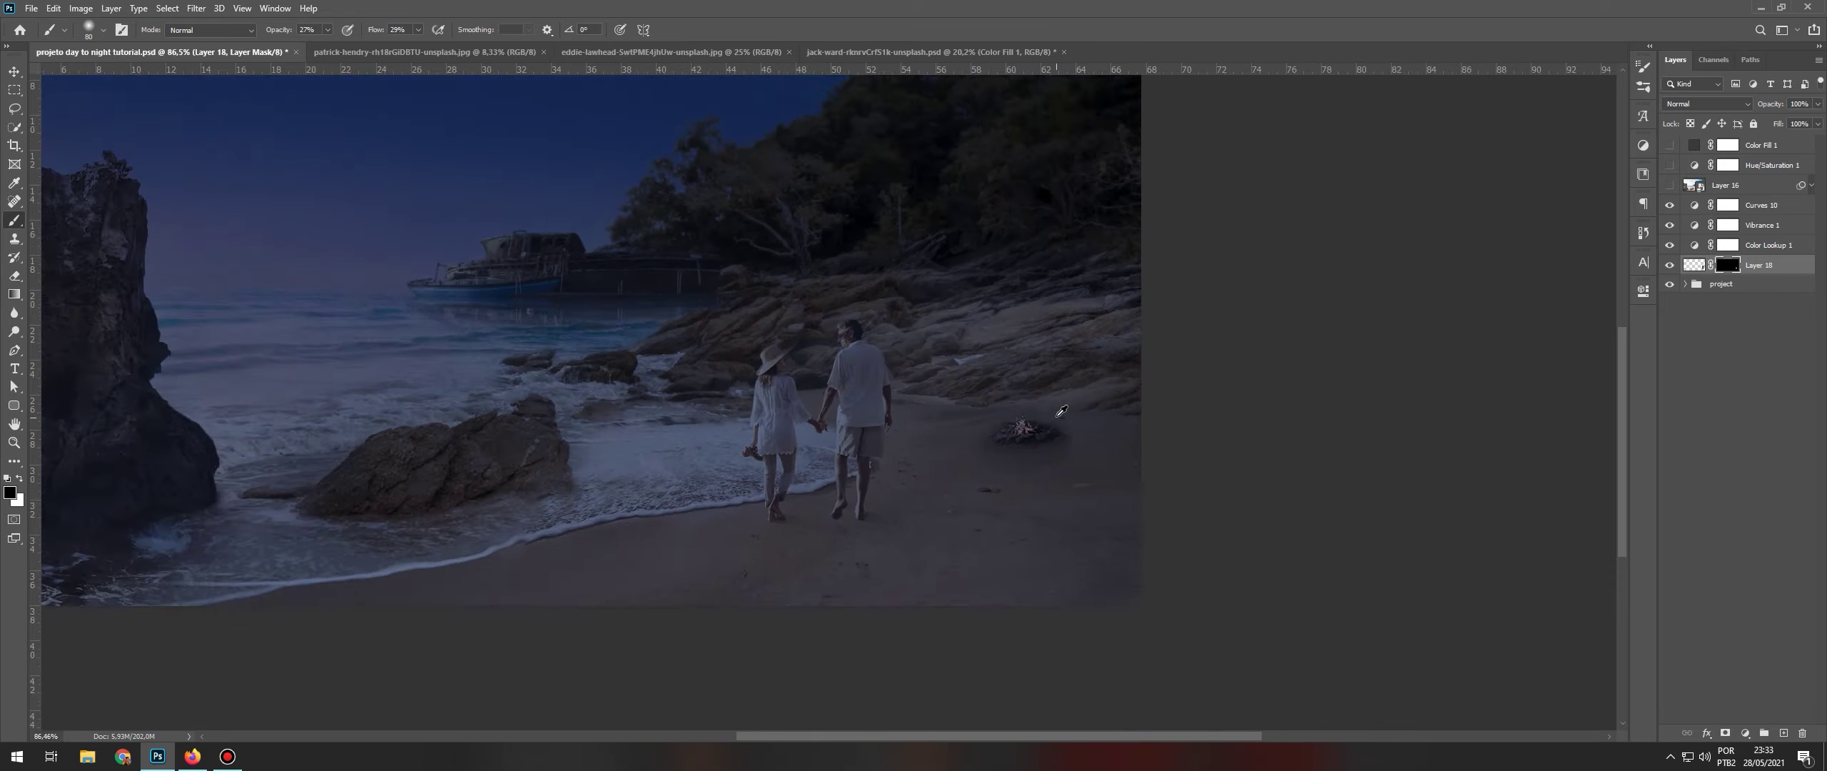
# - Add a Curves adjustment clipped to the campfire layer and bend its curve slightly
pyautogui.scroll(4, 1075, 408)
pyautogui.click(1745, 734)
pyautogui.click(1747, 539)
pyautogui.hotkey('ctrl', 'alt', 'g')
pyautogui.moveTo(1464, 509); pyautogui.dragTo(1445, 481)
pyautogui.click(1285, 312)
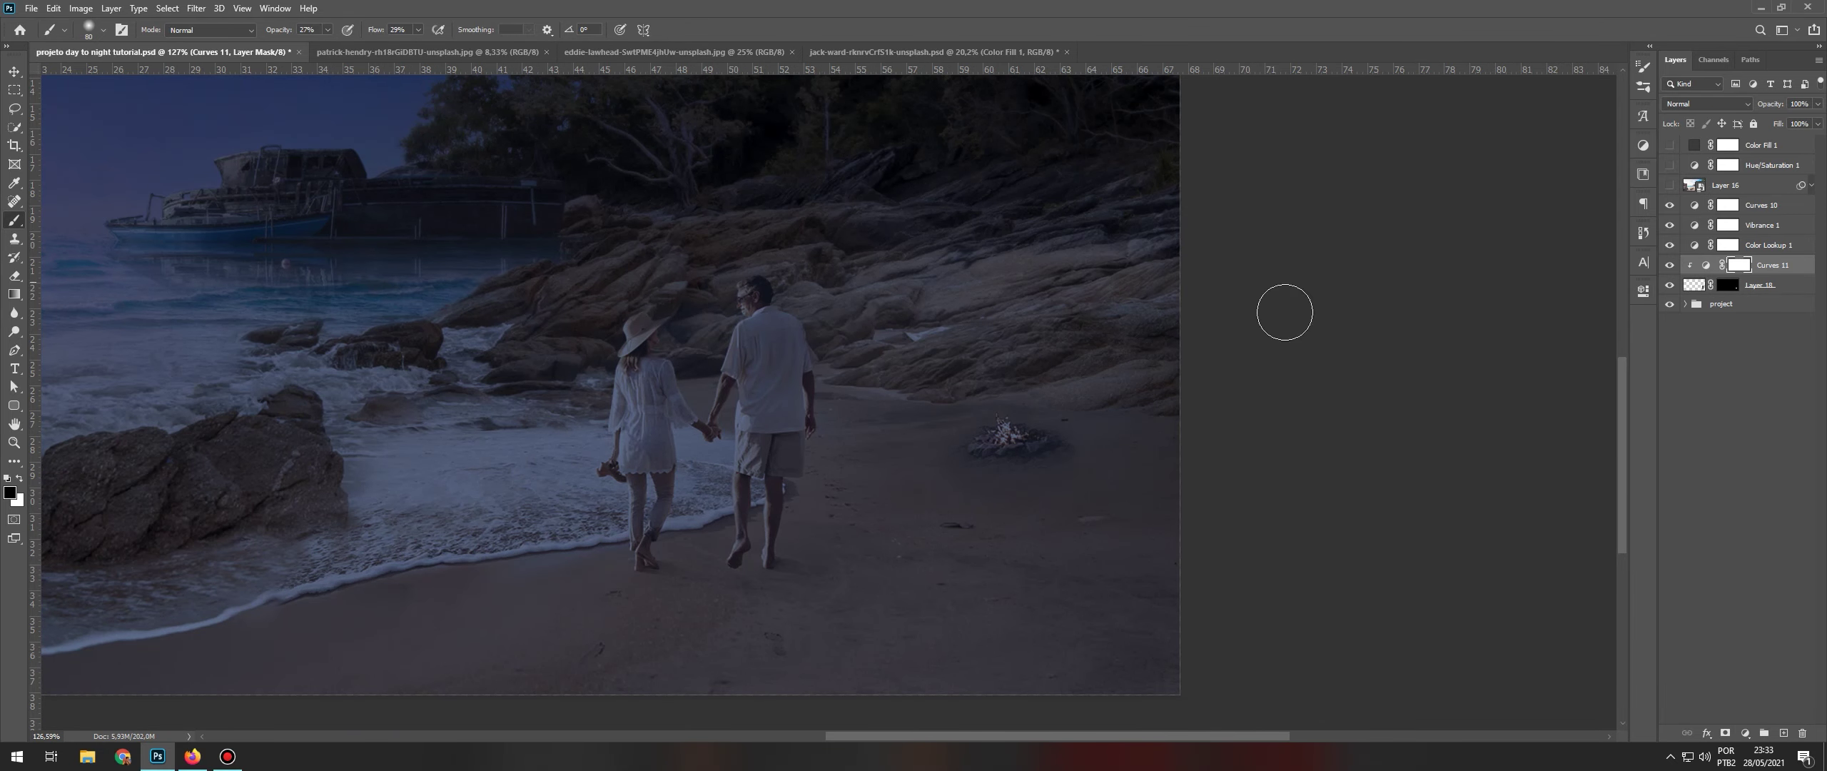
# - Group the Color Lookup, Vibrance and Curves adjustments above the campfire and name the group "night effects"
pyautogui.scroll(-5, 1285, 313)
pyautogui.scroll(8, 1056, 286)
pyautogui.click(1787, 245)
pyautogui.keyDown('shift'); pyautogui.click(1767, 206); pyautogui.keyUp('shift')
pyautogui.hotkey('ctrl', 'g')
pyautogui.doubleClick(1723, 203)
pyautogui.write('night effects')
pyautogui.press('Return')
# - Add a layer mask to the night effects group and paint black over the flames at 100% brush opacity
pyautogui.click(1726, 733)
pyautogui.scroll(3, 1403, 586)
pyautogui.press('[')
pyautogui.press('[')
pyautogui.press('[')
pyautogui.press('[')
pyautogui.press('[')
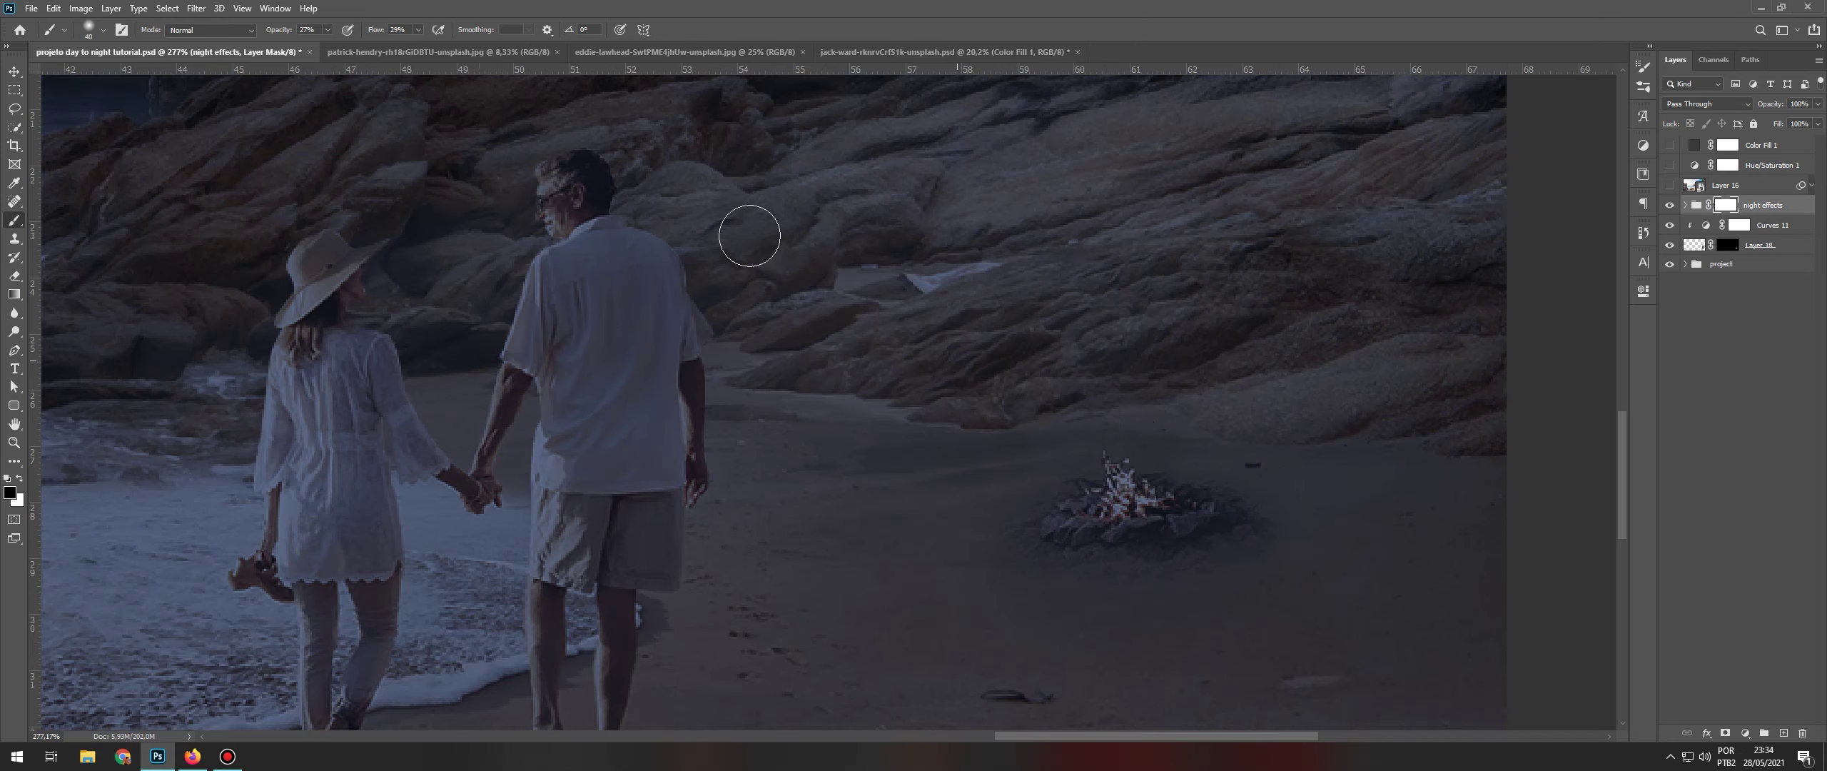
pyautogui.press('0')
pyautogui.moveTo(418, 29); pyautogui.dragTo(519, 50)
pyautogui.press('[')
pyautogui.press('[')
pyautogui.scroll(2, 1226, 509)
pyautogui.moveTo(1102, 492)
pyautogui.mouseDown()
pyautogui.moveTo(1168, 513)
pyautogui.moveTo(1063, 518)
pyautogui.mouseUp()
# - Paint the finer parts of the fire out of the group mask with a smaller brush inside the campfire selection, and deselect
pyautogui.press('[')
pyautogui.press('[')
pyautogui.press('[')
pyautogui.press('[')
pyautogui.press('[')
pyautogui.press('[')
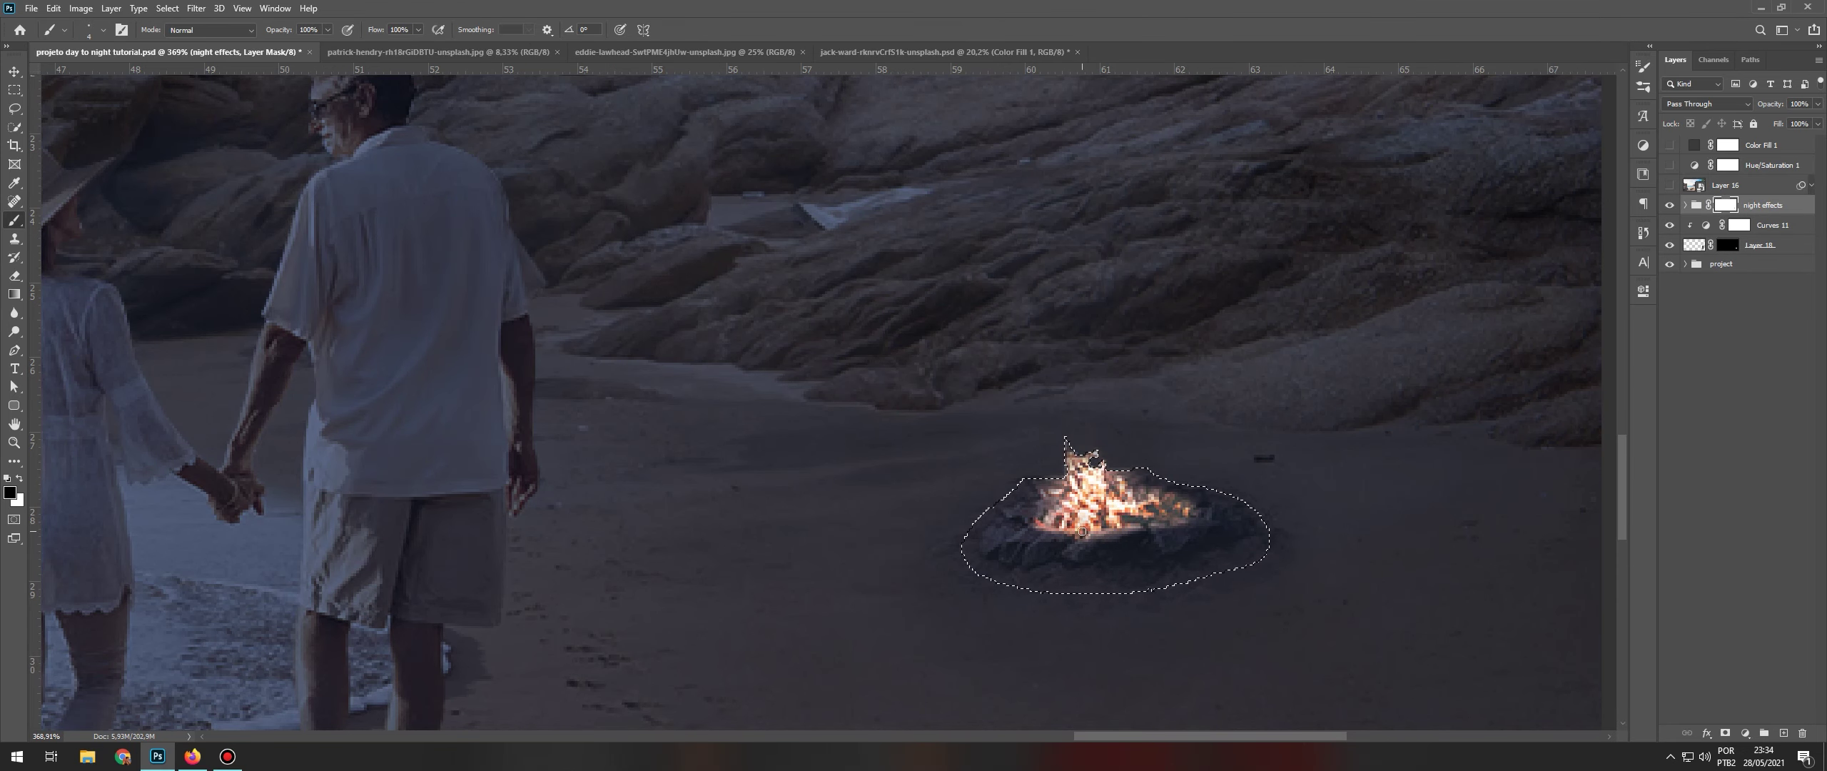
pyautogui.moveTo(1182, 521); pyautogui.dragTo(1140, 497)
pyautogui.hotkey('ctrl', 'd')
# - Lower the brush opacity and paint white on the night effects mask around the campfire
pyautogui.scroll(-7, 1178, 478)
pyautogui.scroll(6, 1188, 492)
pyautogui.moveTo(419, 30); pyautogui.dragTo(308, 47)
pyautogui.scroll(5, 1142, 549)
pyautogui.press('x')
pyautogui.press(']')
pyautogui.press(']')
pyautogui.press(']')
pyautogui.press(']')
pyautogui.press(']')
pyautogui.scroll(-2, 1120, 414)
pyautogui.moveTo(1184, 410)
pyautogui.mouseDown()
pyautogui.moveTo(1016, 447)
pyautogui.moveTo(964, 421)
pyautogui.mouseUp()
pyautogui.moveTo(1144, 371)
pyautogui.mouseDown()
pyautogui.moveTo(1061, 344)
pyautogui.moveTo(977, 360)
pyautogui.mouseUp()
pyautogui.scroll(-8, 1214, 414)
# - Add a pale yellow (#fffcd8) Solid Color fill layer above the night effects group and invert its mask to black
pyautogui.hotkey('ctrl', '0')
pyautogui.click(1745, 733)
pyautogui.click(1744, 481)
pyautogui.moveTo(1434, 504); pyautogui.dragTo(1417, 488)
pyautogui.moveTo(1593, 652); pyautogui.dragTo(1593, 647)
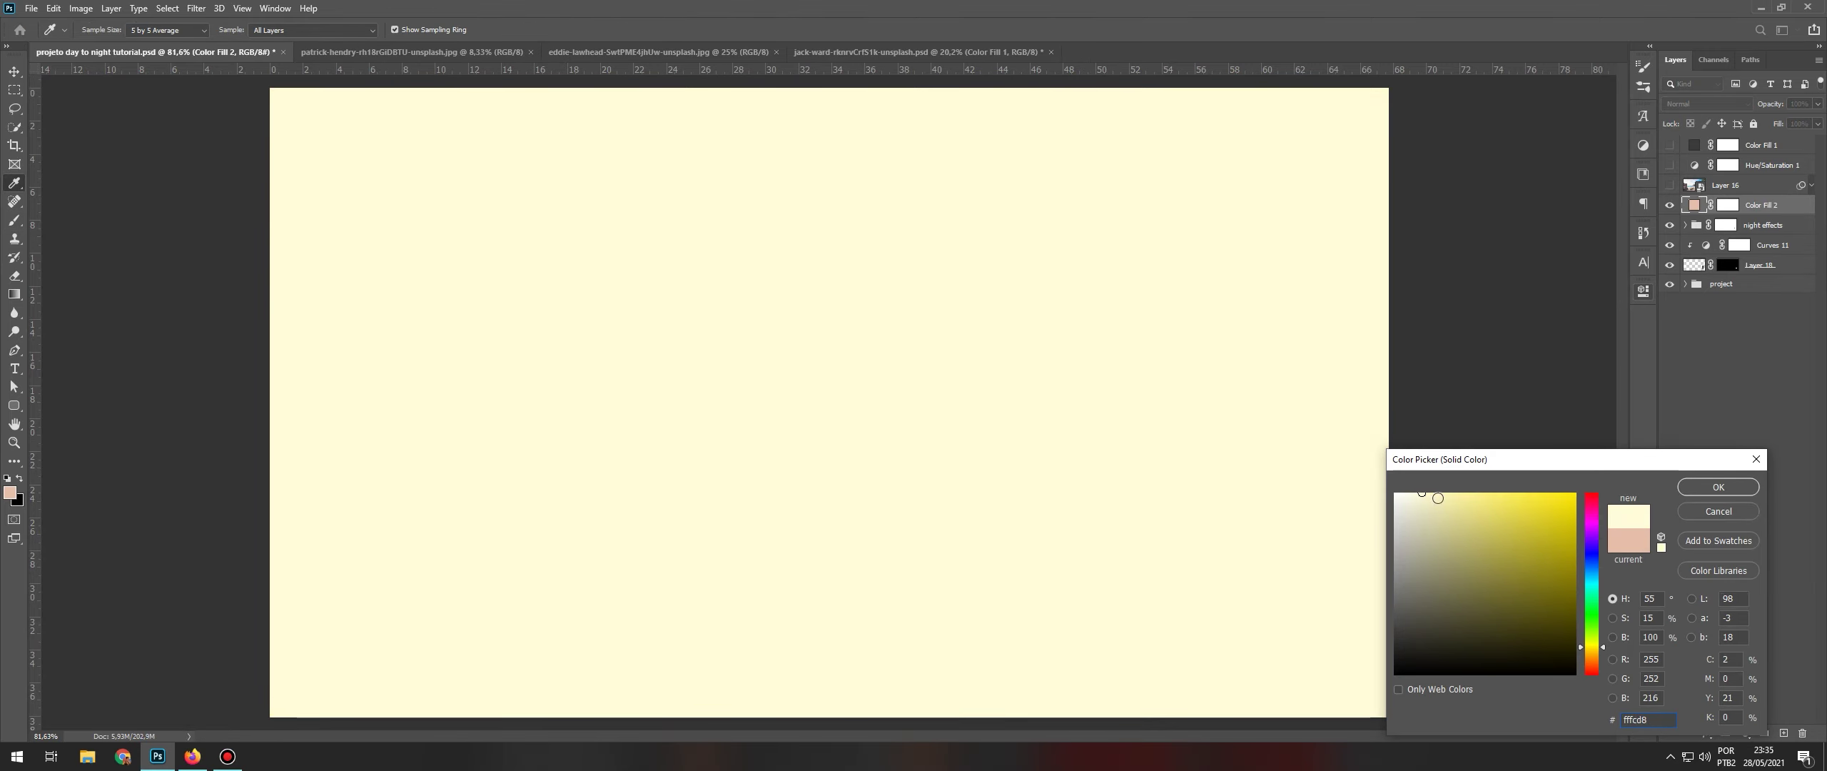
pyautogui.click(1717, 487)
pyautogui.hotkey('ctrl', 'i')
# - Paint white on the yellow fill's mask over the campfire to start a glow at the flames
pyautogui.press('b')
pyautogui.press('d')
pyautogui.scroll(-1, 1050, 466)
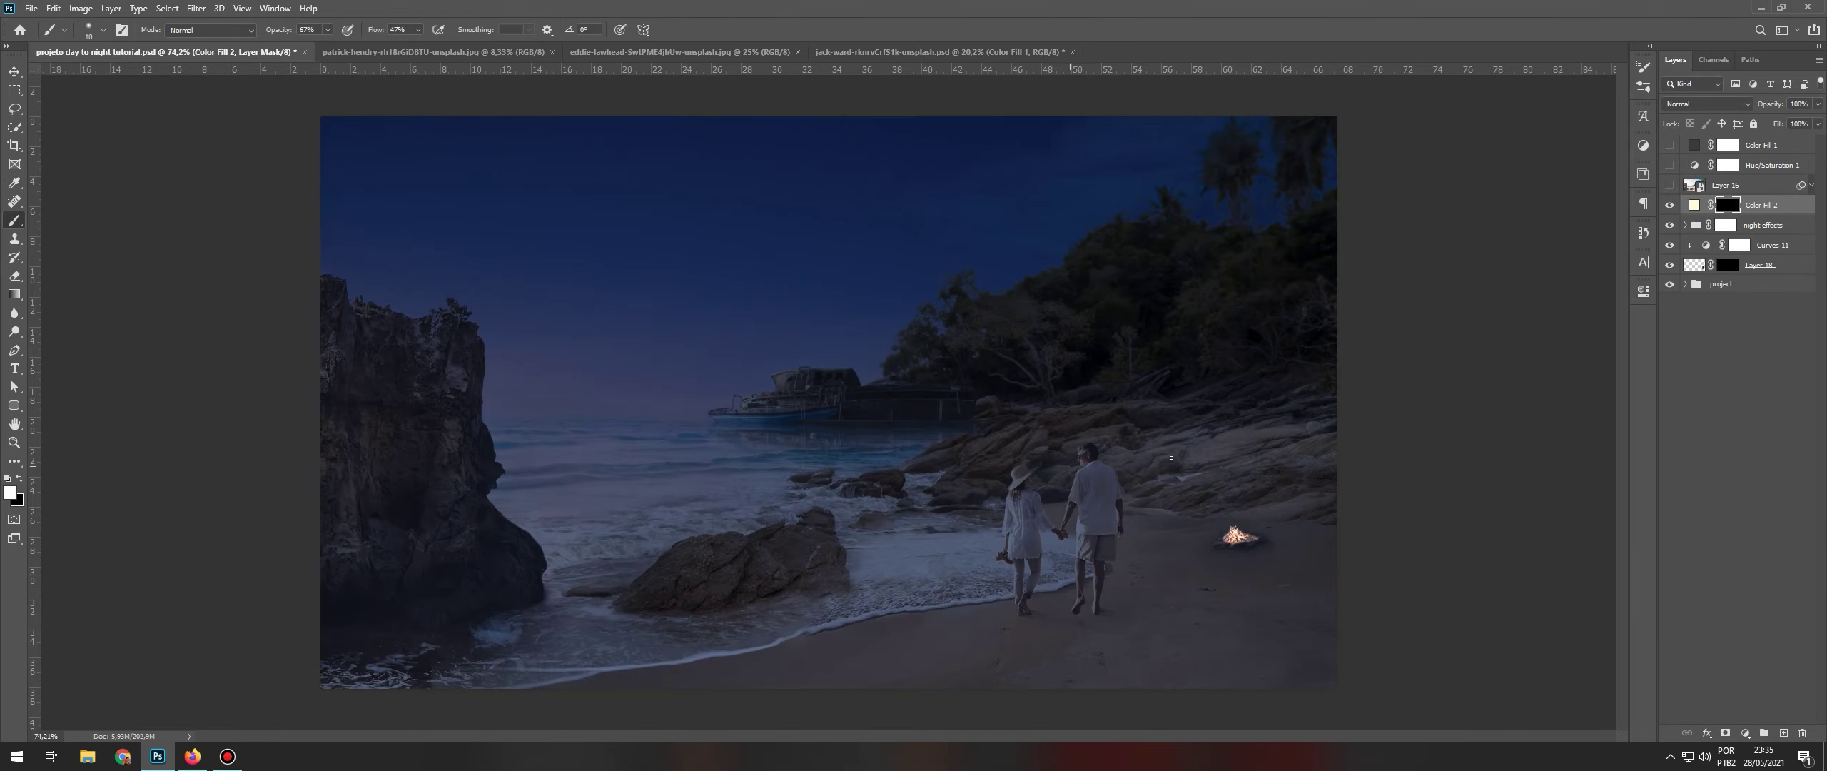
pyautogui.moveTo(328, 30); pyautogui.dragTo(308, 50)
pyautogui.moveTo(419, 30); pyautogui.dragTo(411, 50)
pyautogui.click(1239, 545)
# - Enlarge the brush, reduce its flow to 19% and paint a wider, softer glow around the campfire
pyautogui.press(']')
pyautogui.press(']')
pyautogui.press(']')
pyautogui.rightClick(1240, 539)
pyautogui.click(1546, 293)
pyautogui.press(']')
pyautogui.press(']')
pyautogui.hotkey('shift', '1')
pyautogui.hotkey('shift', '9')
pyautogui.press(']')
pyautogui.press(']')
pyautogui.press(']')
pyautogui.press(']')
pyautogui.press(']')
pyautogui.press(']')
pyautogui.press(']')
pyautogui.scroll(-4, 1335, 463)
pyautogui.scroll(3, 1335, 463)
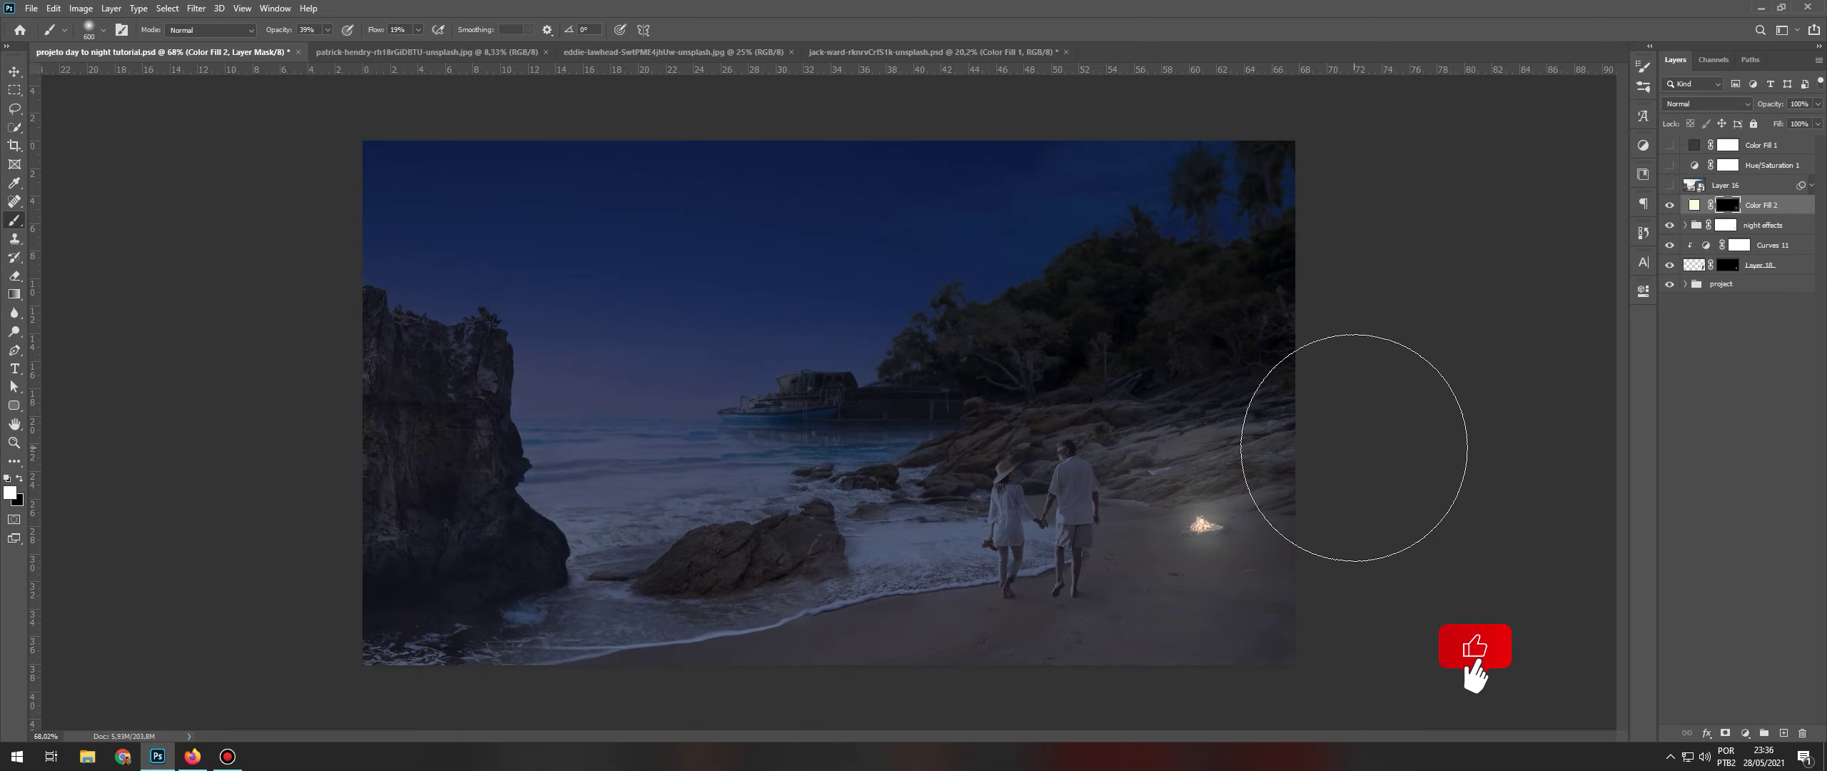
# - Duplicate the yellow fill layer, outline the boat cabin's doorway with the Polygonal Lasso and fill it white on the copy's mask
pyautogui.hotkey('ctrl', 'j')
pyautogui.hotkey('shift', 'l')
pyautogui.scroll(18, 821, 371)
pyautogui.click(771, 403)
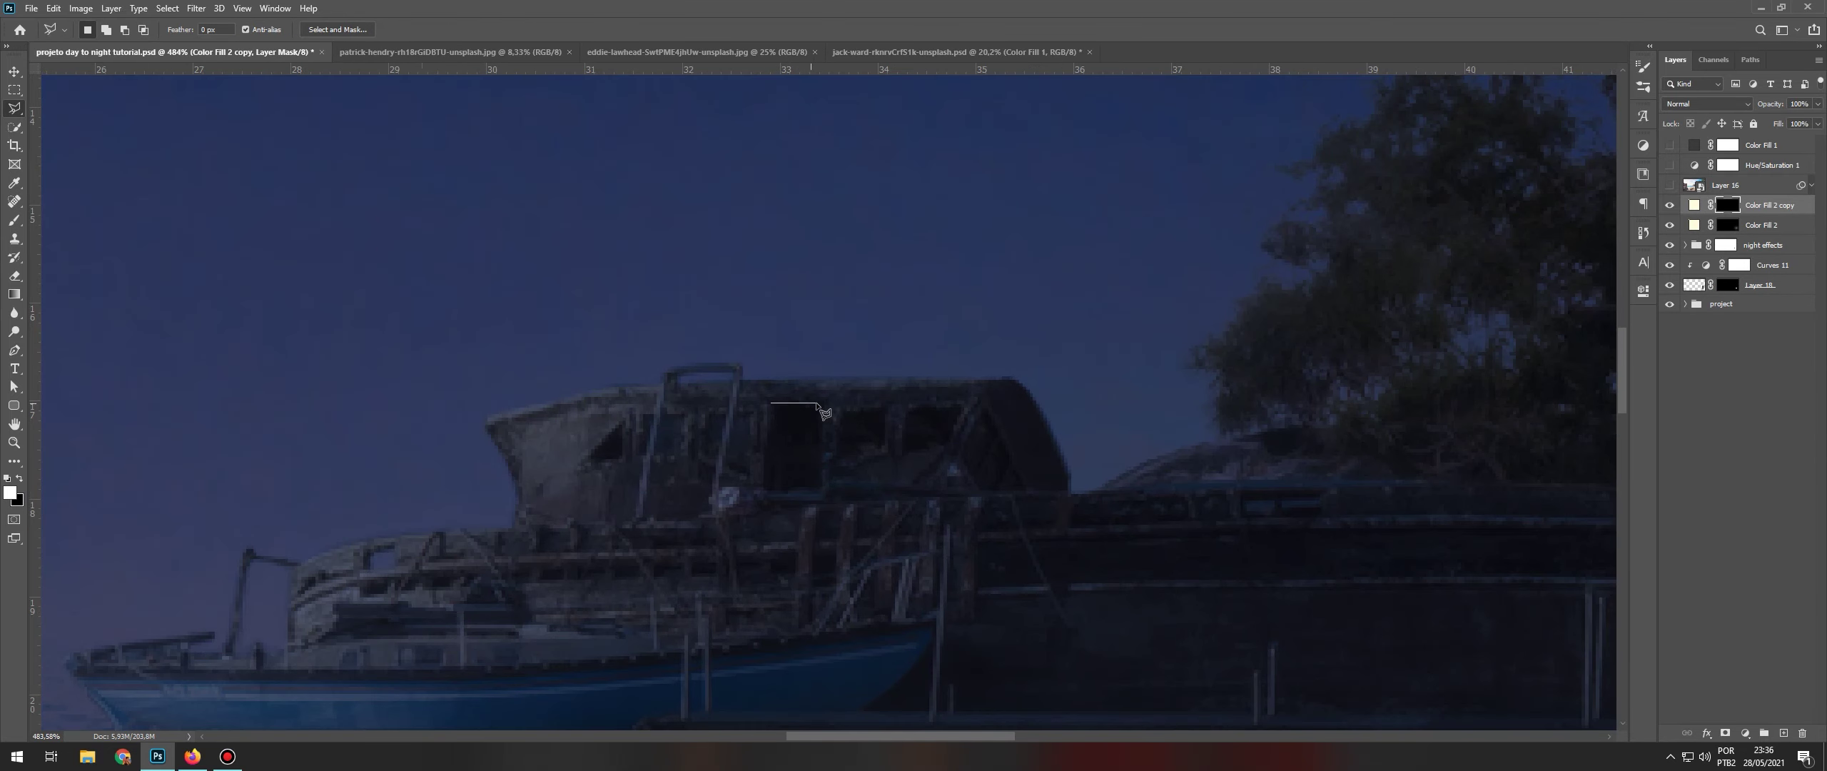
pyautogui.click(821, 492)
pyautogui.doubleClick(768, 493)
pyautogui.hotkey('alt', 'BackSpace')
pyautogui.doubleClick(1806, 207)
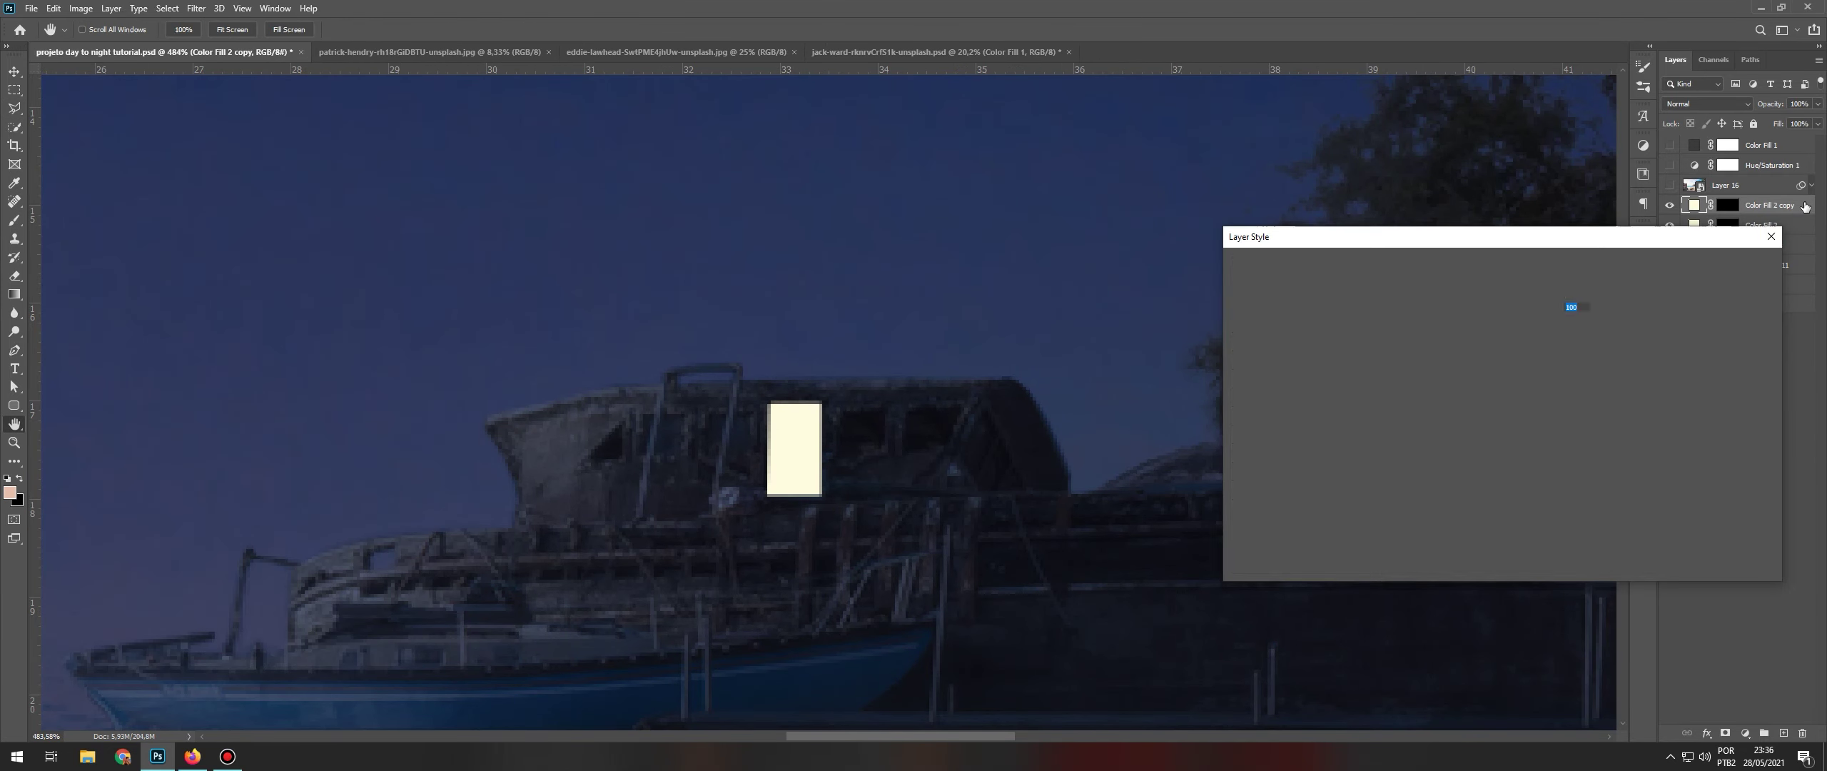
pyautogui.click(1727, 292)
# - Paint soft light into the cabin windows on both sides of the lit doorway with a smaller brush on the copy's mask
pyautogui.click(1727, 205)
pyautogui.press('b')
pyautogui.press('[')
pyautogui.press('[')
pyautogui.press('[')
pyautogui.press('[')
pyautogui.press('[')
pyautogui.press('[')
pyautogui.press('[')
pyautogui.press('[')
pyautogui.press('[')
pyautogui.press('[')
pyautogui.moveTo(856, 427)
pyautogui.mouseDown()
pyautogui.moveTo(945, 419)
pyautogui.moveTo(919, 416)
pyautogui.moveTo(913, 451)
pyautogui.moveTo(854, 442)
pyautogui.mouseUp()
pyautogui.moveTo(740, 443); pyautogui.dragTo(642, 434)
# - Build up the light in the cabin windows left of the doorway with extra small brush strokes
pyautogui.press('[')
pyautogui.press('[')
pyautogui.press('[')
pyautogui.press(']')
pyautogui.press(']')
pyautogui.moveTo(744, 425); pyautogui.dragTo(739, 448)
pyautogui.moveTo(712, 426)
pyautogui.mouseDown()
pyautogui.moveTo(711, 444)
pyautogui.moveTo(666, 452)
pyautogui.mouseUp()
pyautogui.moveTo(645, 430); pyautogui.dragTo(668, 441)
pyautogui.moveTo(713, 423); pyautogui.dragTo(739, 441)
pyautogui.scroll(-3, 842, 426)
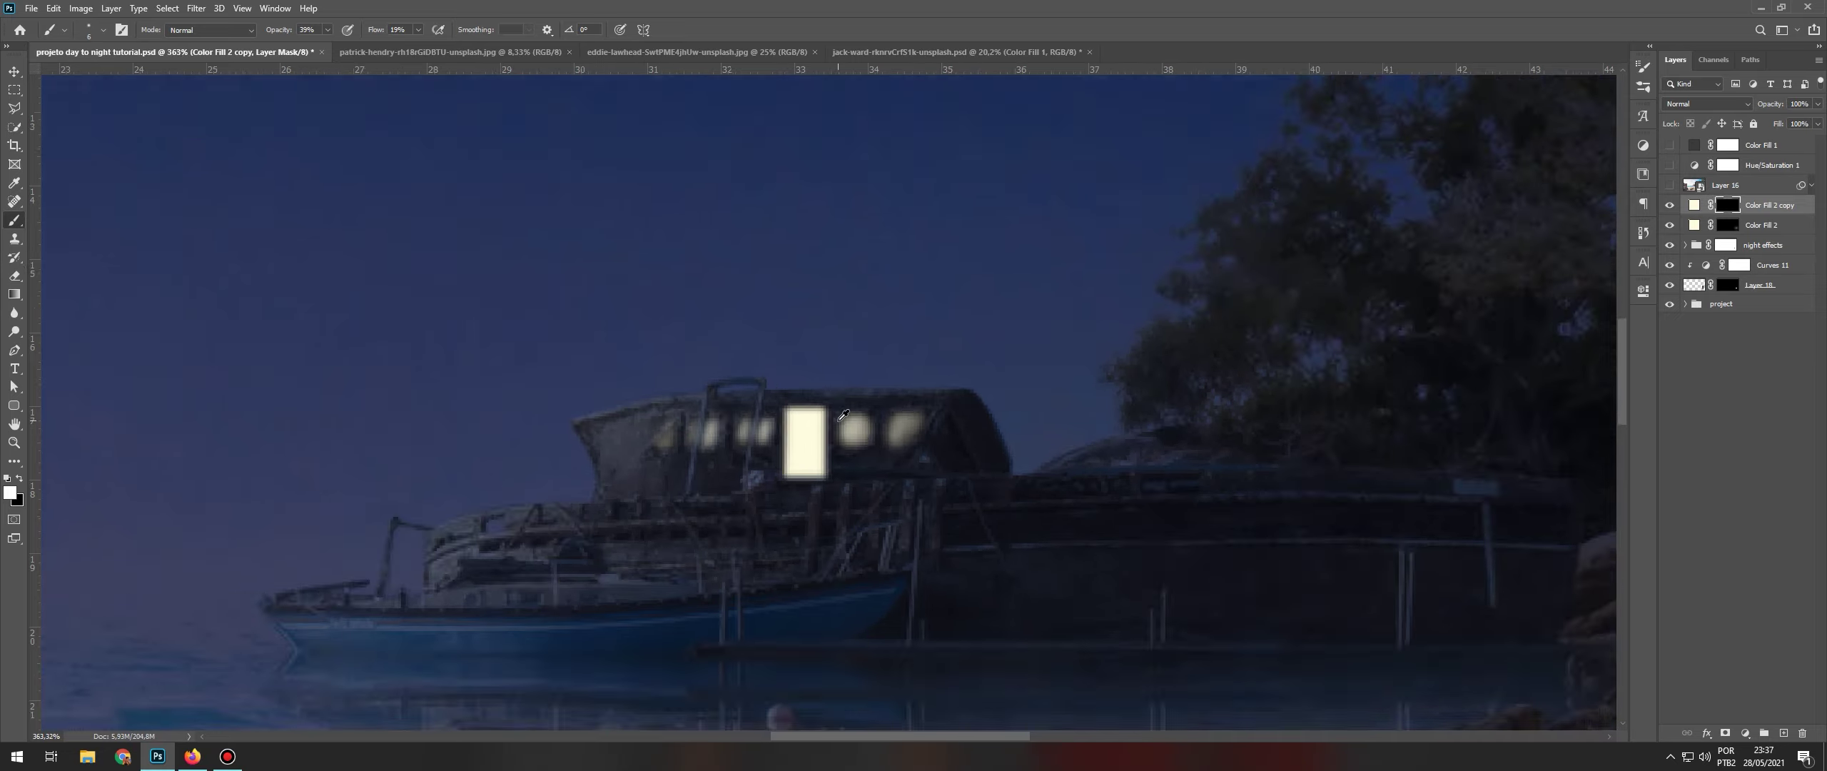
# - Soften the light around the boat cabin's doorway with a larger black brush on the fill copy's mask
pyautogui.scroll(2, 843, 429)
pyautogui.press('x')
pyautogui.press(']')
pyautogui.press(']')
pyautogui.press(']')
pyautogui.press(']')
pyautogui.press(']')
pyautogui.press(']')
pyautogui.press(']')
pyautogui.press(']')
pyautogui.press(']')
pyautogui.moveTo(780, 392)
pyautogui.mouseDown()
pyautogui.moveTo(813, 418)
pyautogui.moveTo(765, 469)
pyautogui.mouseUp()
pyautogui.press('[')
pyautogui.press('[')
pyautogui.press('[')
pyautogui.press('[')
pyautogui.press('[')
pyautogui.press('[')
pyautogui.press('[')
pyautogui.press('[')
pyautogui.press('[')
pyautogui.press('[')
pyautogui.press('[')
pyautogui.press('[')
pyautogui.scroll(-15, 765, 469)
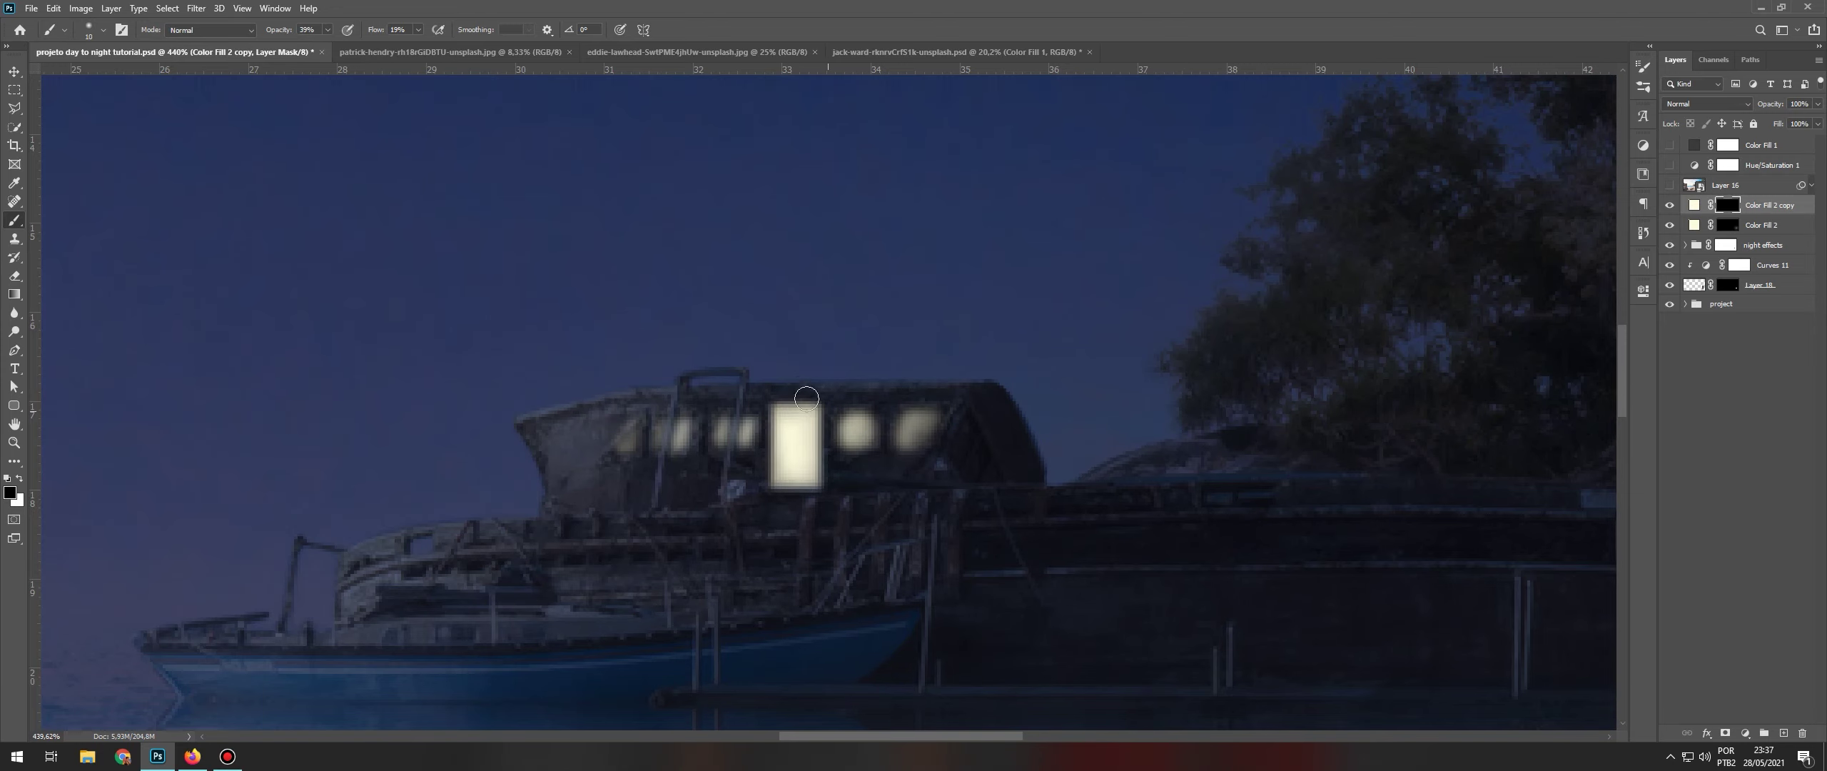
# - Touch up the light beside the cabin doorway with a small white brush stroke on the same mask
pyautogui.scroll(15, 814, 372)
pyautogui.press('x')
pyautogui.moveTo(816, 375); pyautogui.dragTo(809, 406)
pyautogui.scroll(-12, 965, 373)
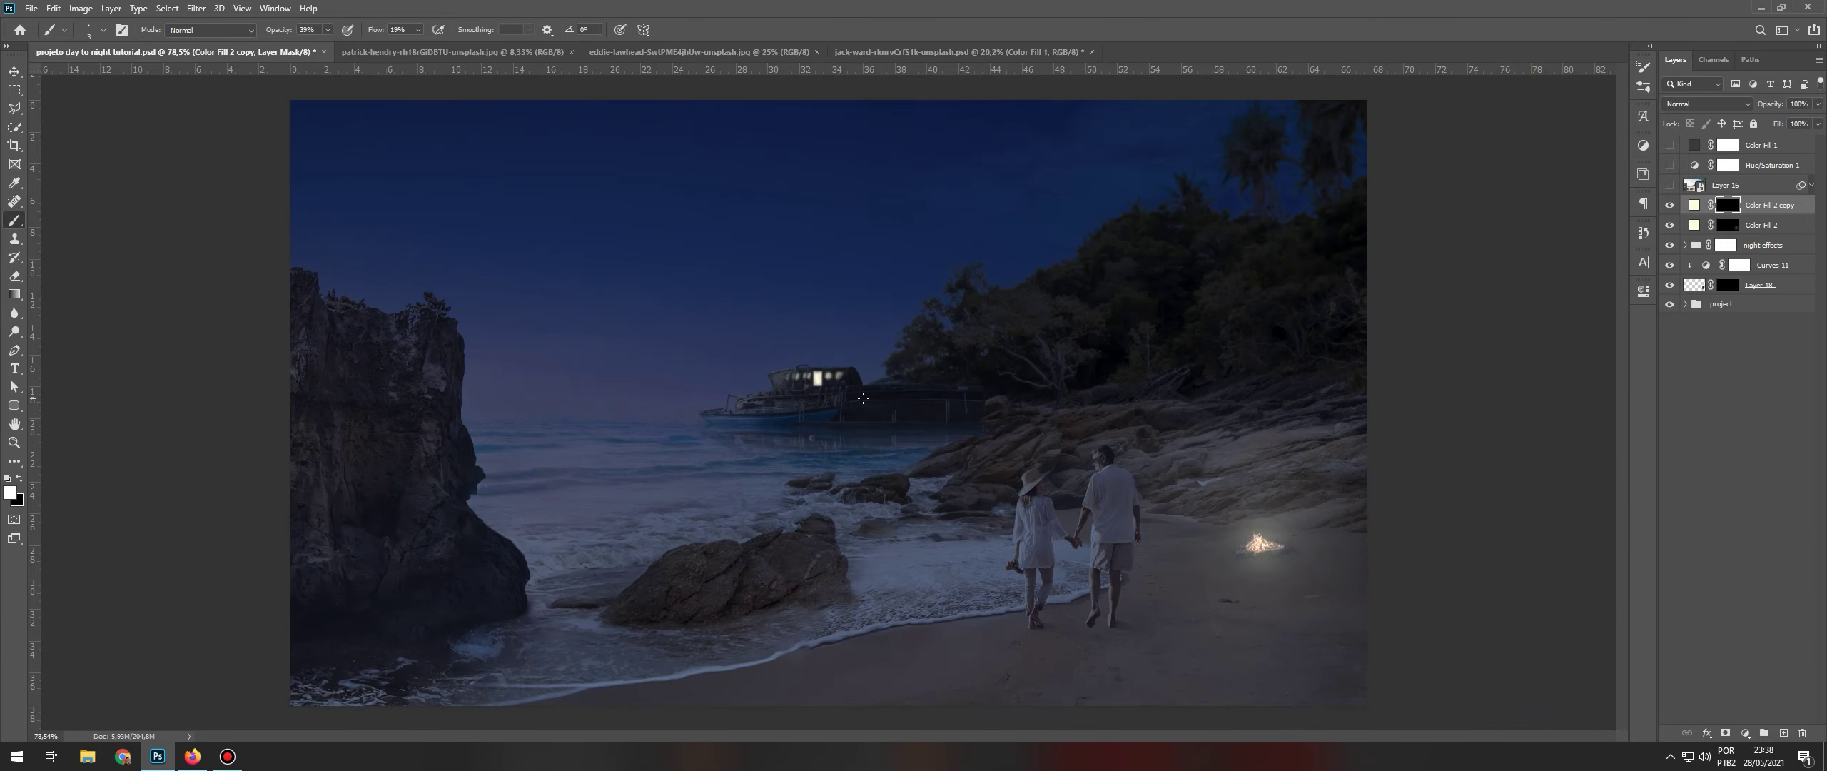
# - Build up a soft glow around the lit cabin with single white dabs of different brush sizes centred on the doorway
pyautogui.click(817, 377)
pyautogui.press(']')
pyautogui.press(']')
pyautogui.press(']')
pyautogui.press(']')
pyautogui.click(818, 379)
pyautogui.press(']')
pyautogui.press(']')
pyautogui.press(']')
pyautogui.click(817, 379)
pyautogui.press('[')
pyautogui.press('[')
pyautogui.press('[')
pyautogui.press('[')
pyautogui.press('[')
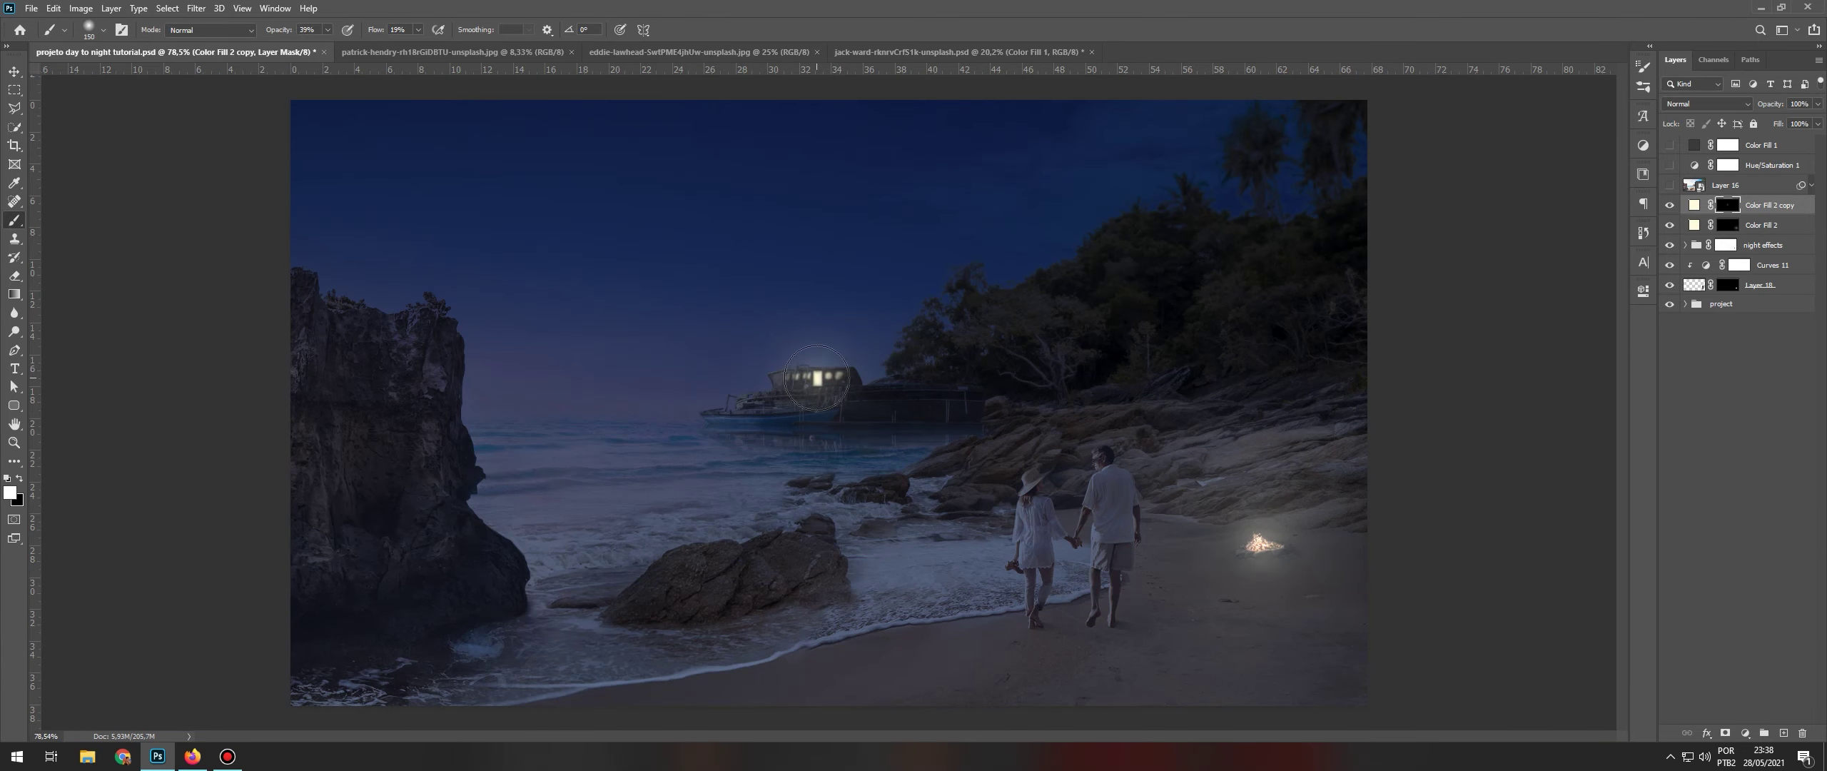
pyautogui.click(817, 379)
pyautogui.scroll(-1, 1035, 404)
pyautogui.press('v')
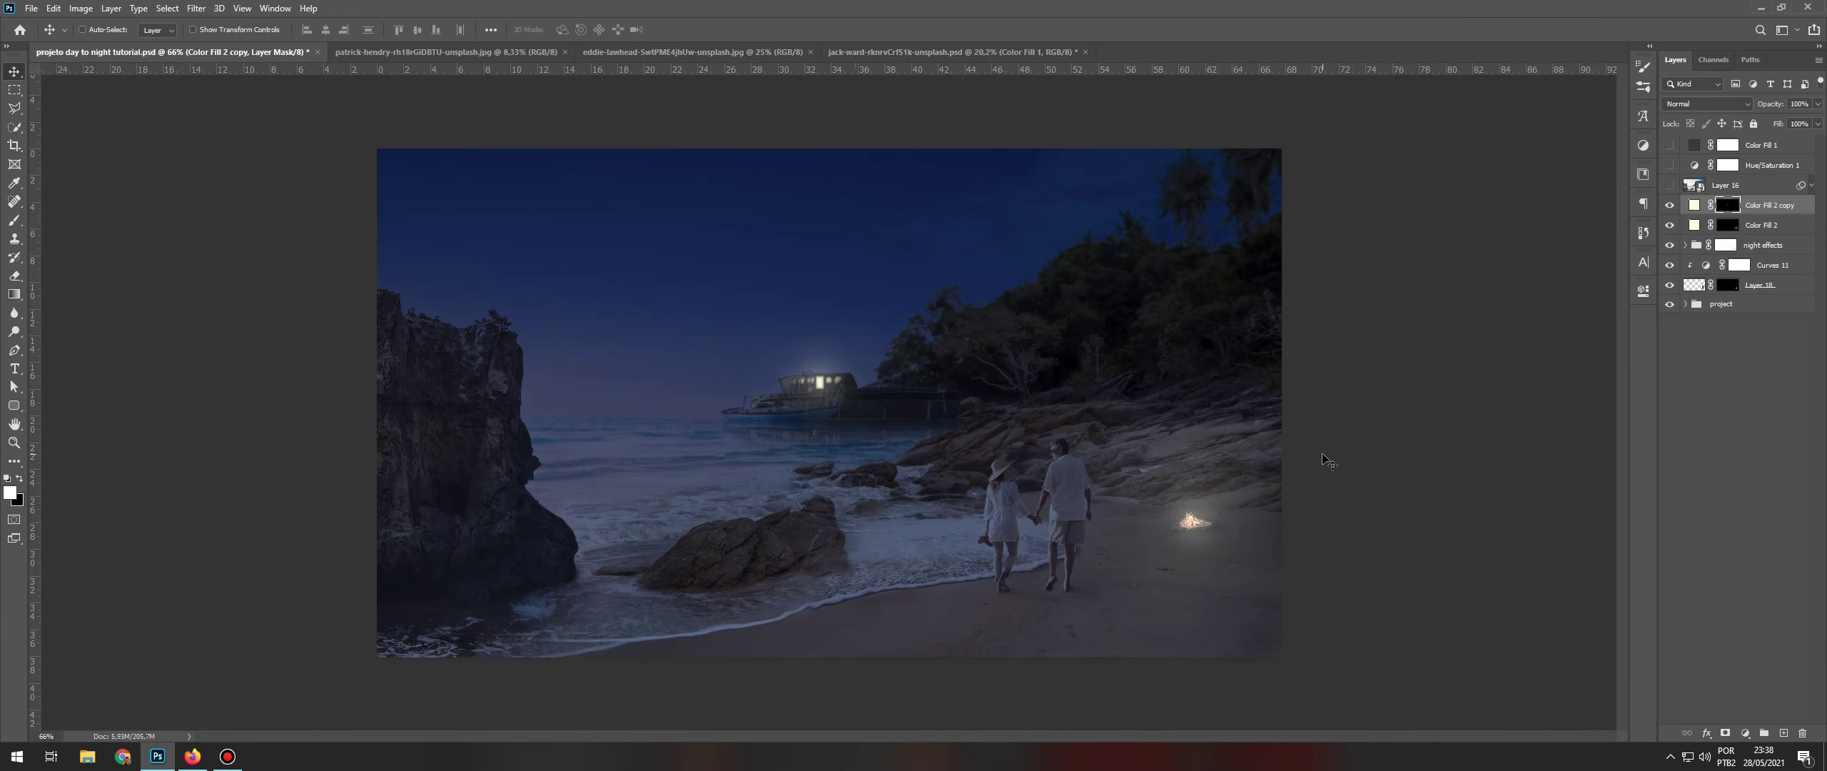
pyautogui.hotkey('ctrl', 'alt', 'shift', 'e')
pyautogui.rightClick(1750, 205)
pyautogui.click(1644, 336)
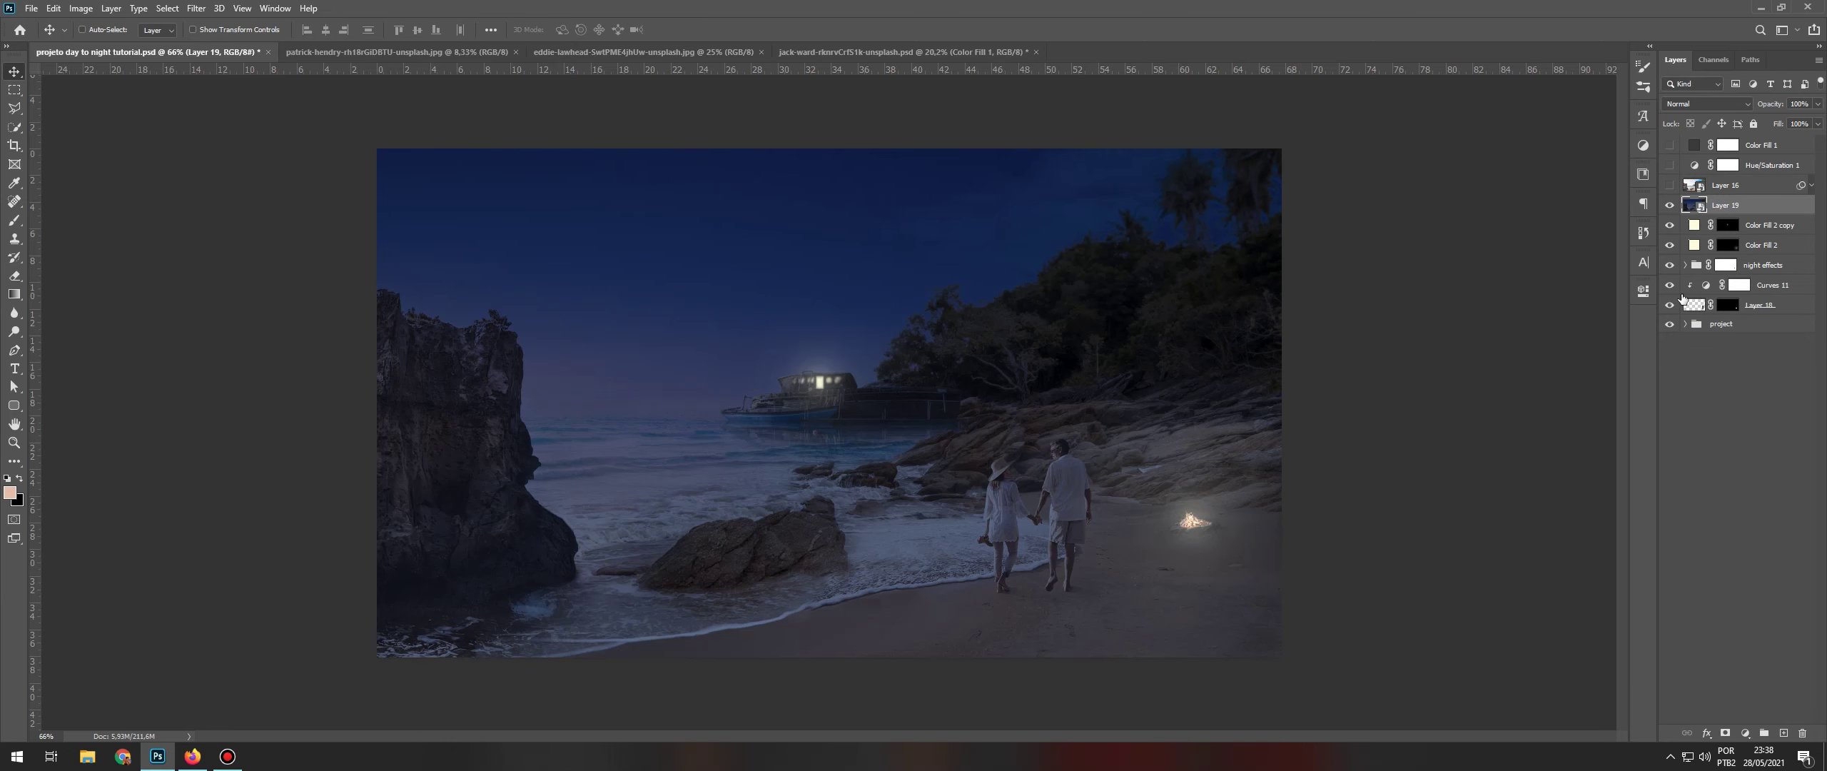
pyautogui.press('Delete')
# - Load the couple's mask in the people group as a selection and target the night effects group's mask
pyautogui.scroll(3, 966, 433)
pyautogui.click(1685, 304)
pyautogui.click(1697, 321)
pyautogui.click(1697, 340)
pyautogui.keyDown('ctrl'); pyautogui.click(1754, 481); pyautogui.keyUp('ctrl')
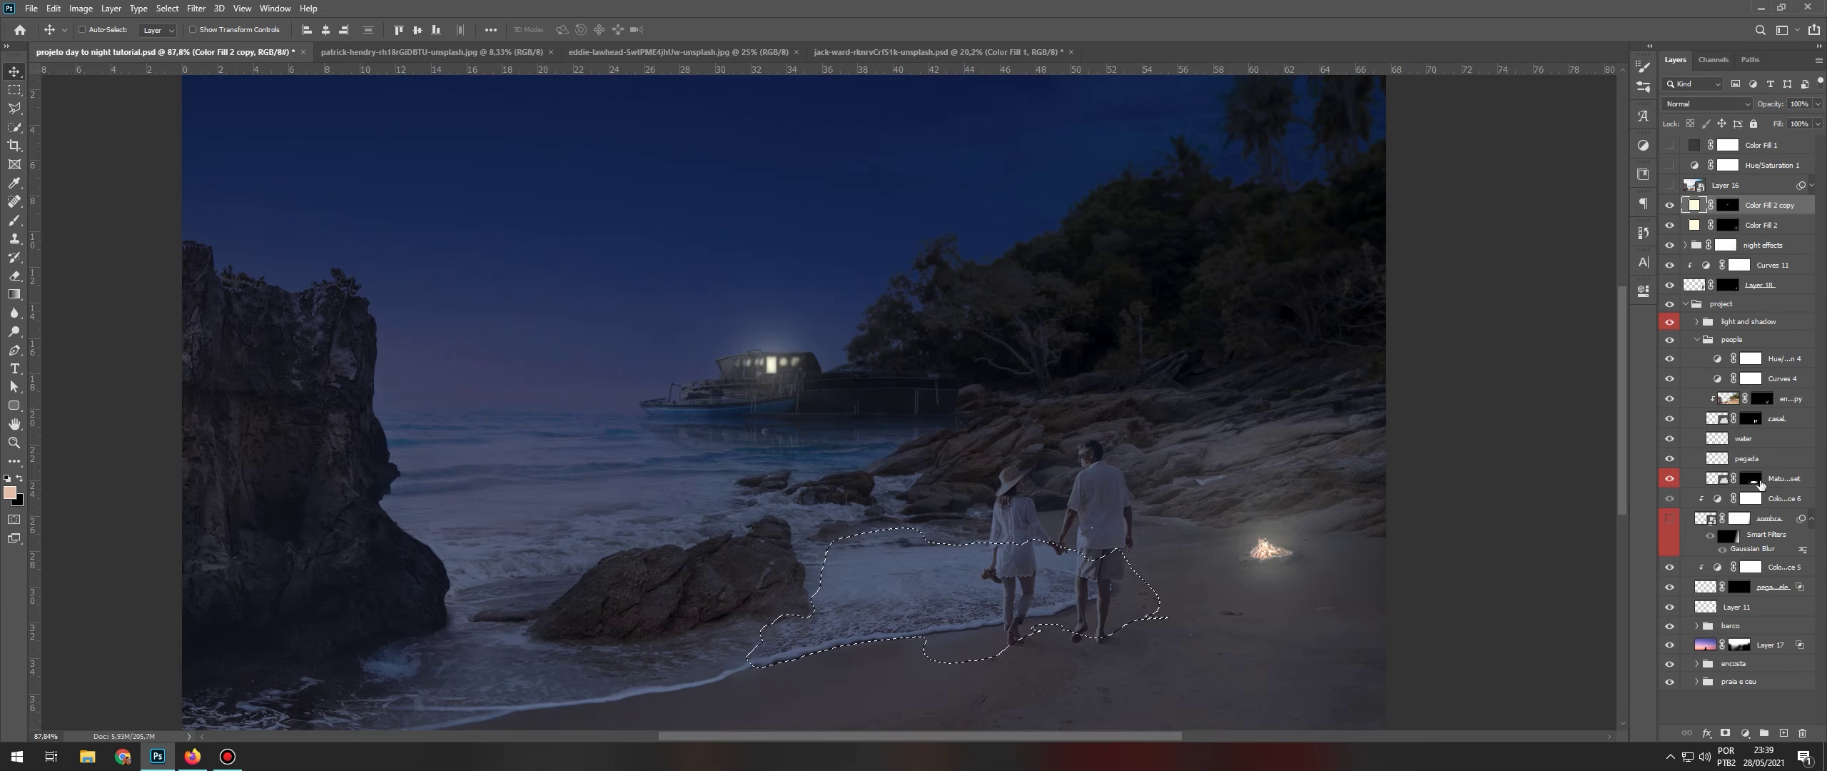
pyautogui.click(1697, 340)
pyautogui.click(1726, 245)
# - Paint black on the night effects mask along the man's head, shoulder and arm edges with a small brush at 24% flow
pyautogui.press('b')
pyautogui.scroll(4, 1224, 612)
pyautogui.scroll(4, 1010, 617)
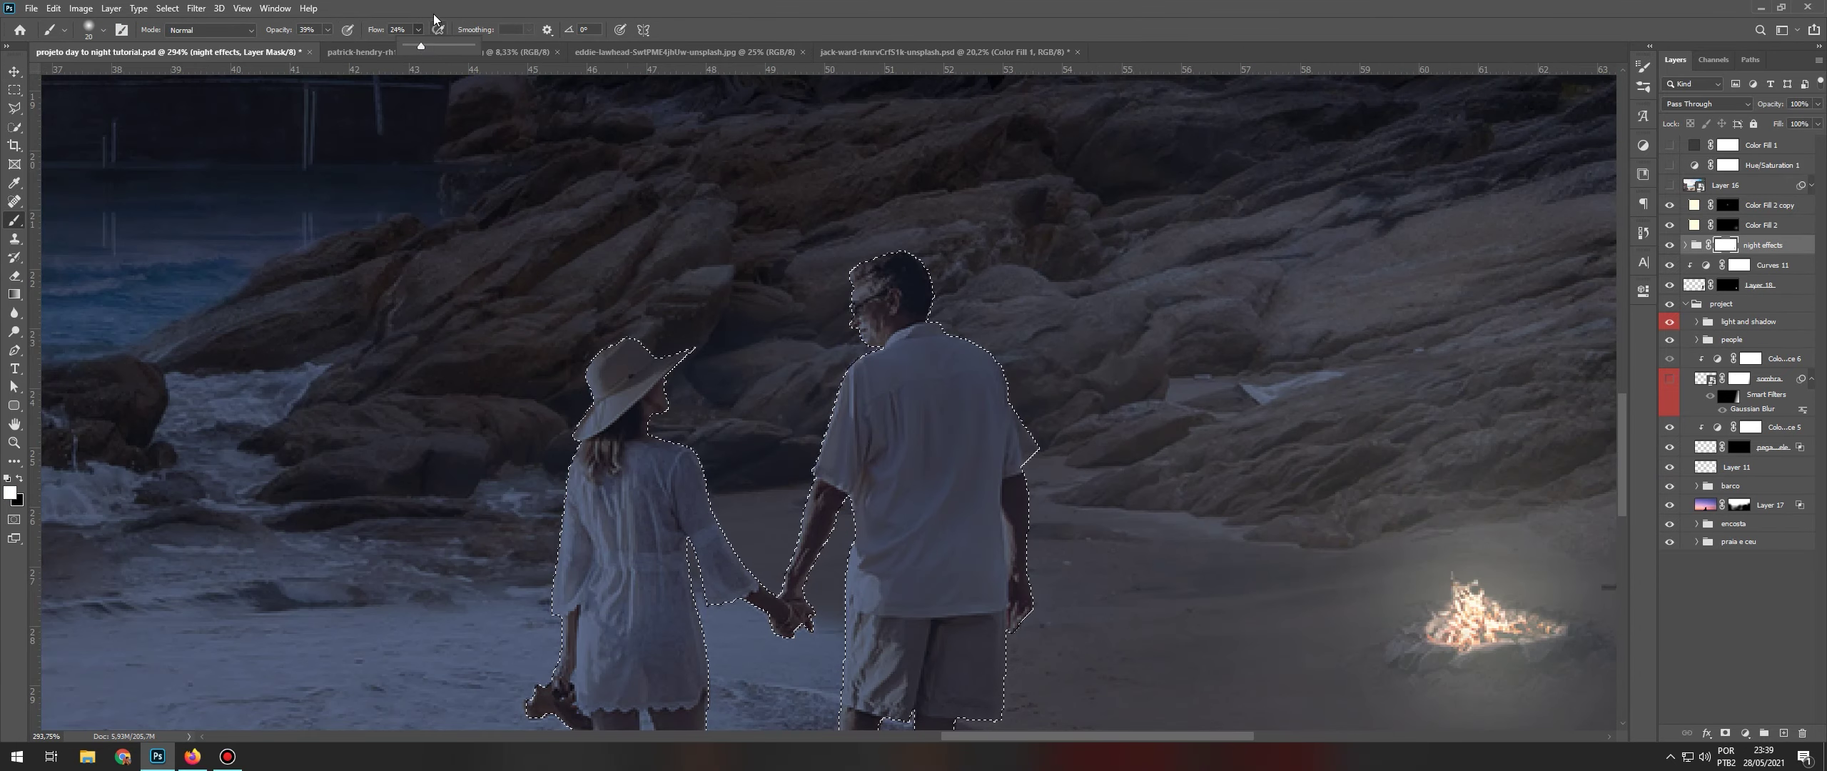
pyautogui.press('[')
pyautogui.press('[')
pyautogui.press('[')
pyautogui.press('[')
pyautogui.press('[')
pyautogui.press('[')
pyautogui.press('[')
pyautogui.press('[')
pyautogui.press('[')
pyautogui.press('[')
pyautogui.press('[')
pyautogui.press('x')
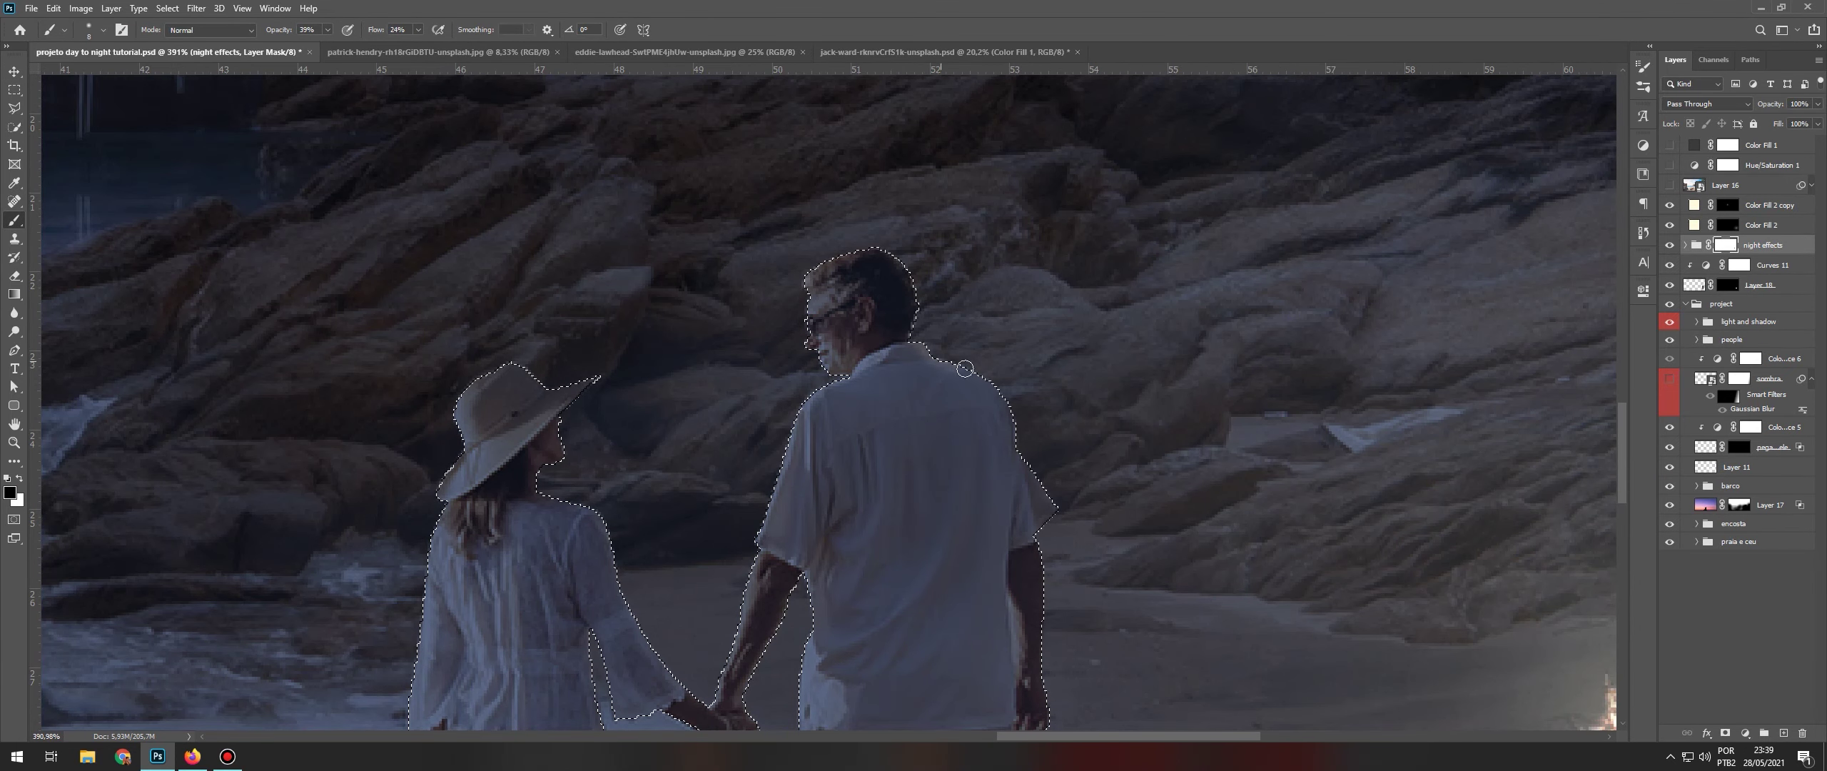
pyautogui.scroll(-4, 1044, 570)
pyautogui.press('x')
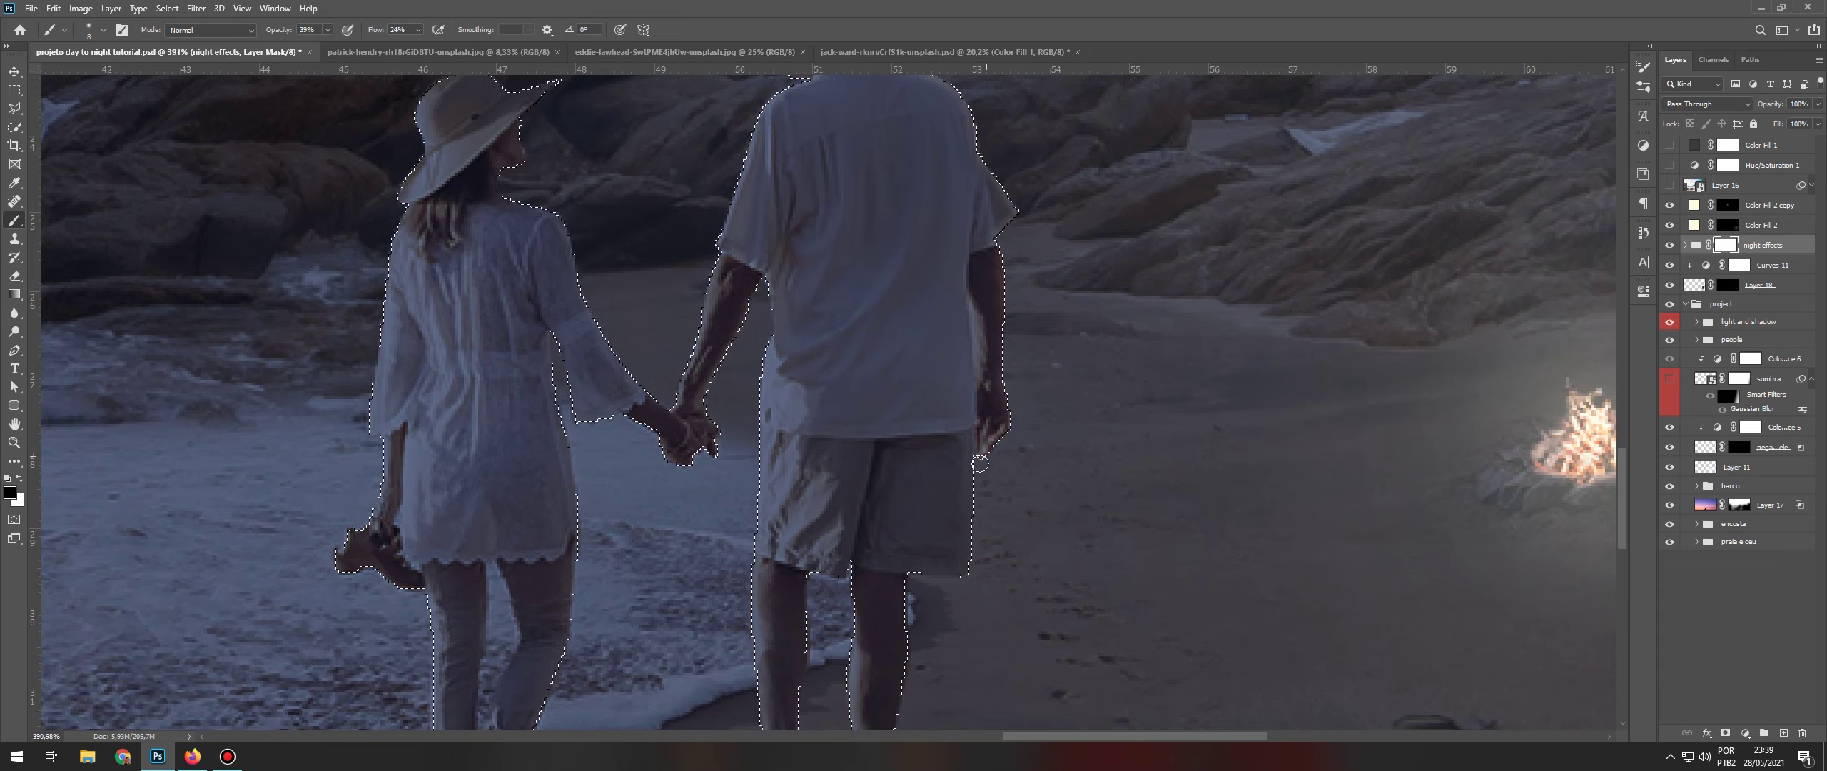
# - Paint the same edge light along the couple's legs and feet on the night effects mask
pyautogui.scroll(-3, 928, 571)
pyautogui.press('x')
pyautogui.press('x')
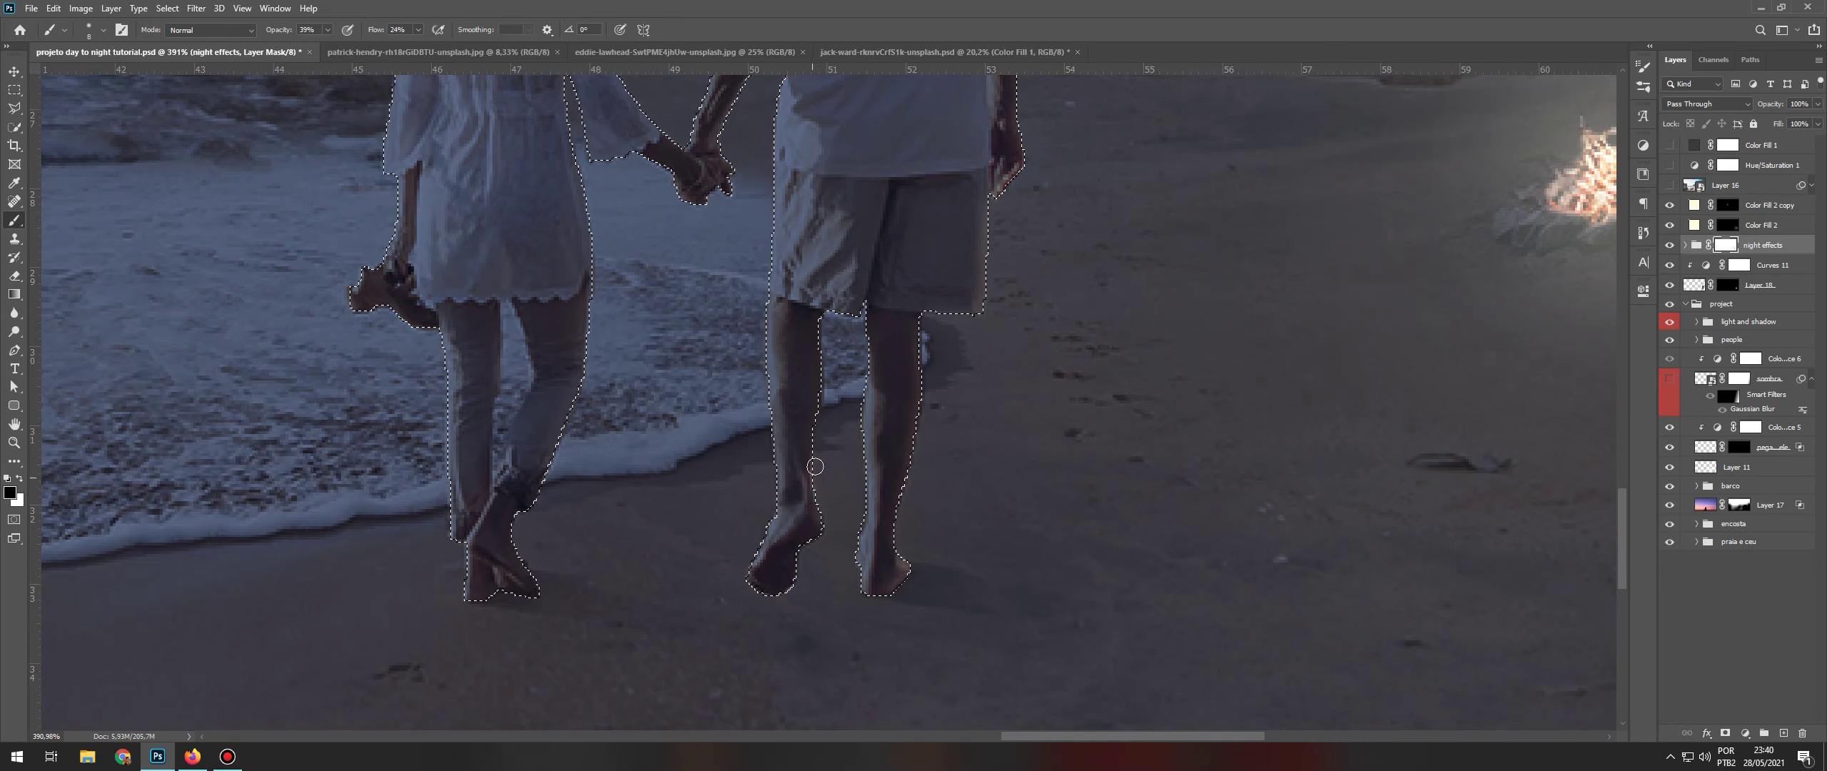
pyautogui.press('x')
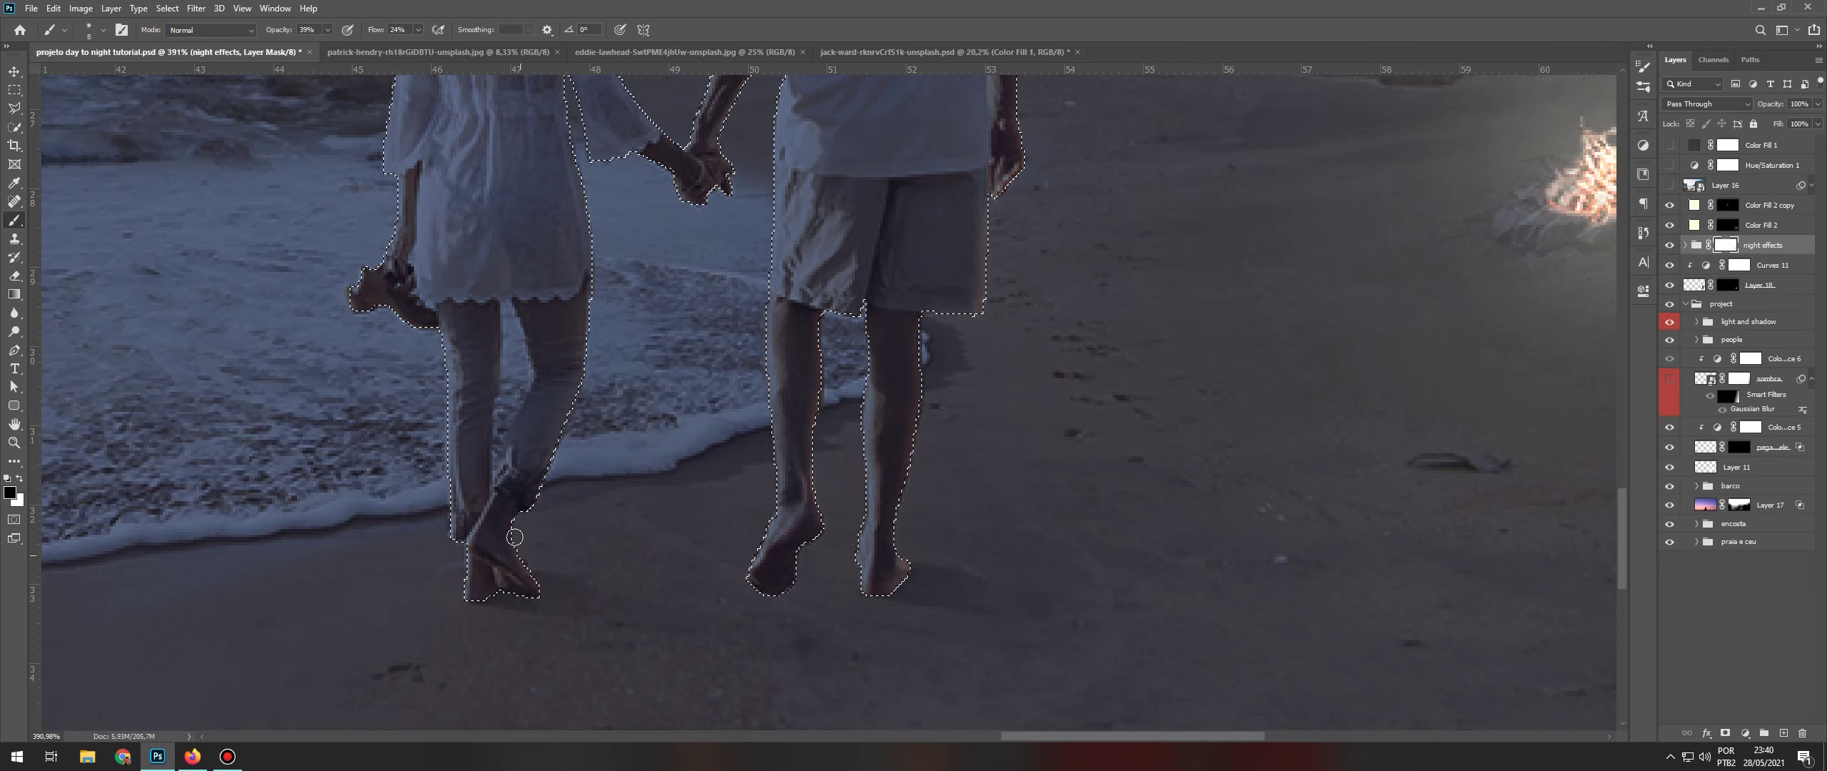
# - Brighten the edges of the woman's hat, arm and dress by painting black on the night effects mask
pyautogui.scroll(4, 592, 218)
pyautogui.press('x')
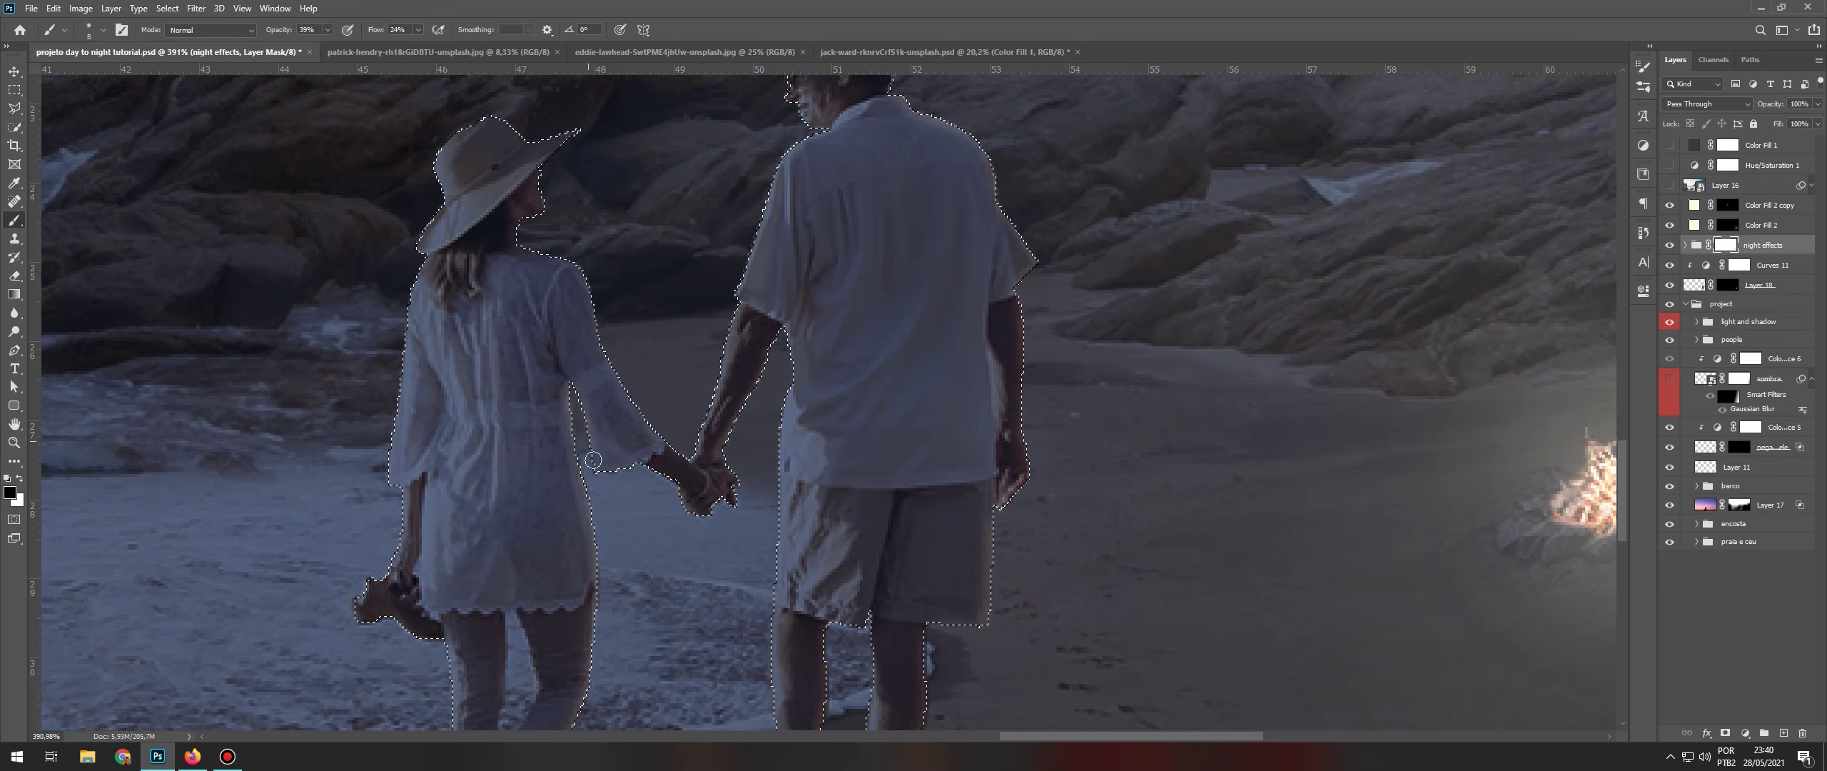
pyautogui.press('x')
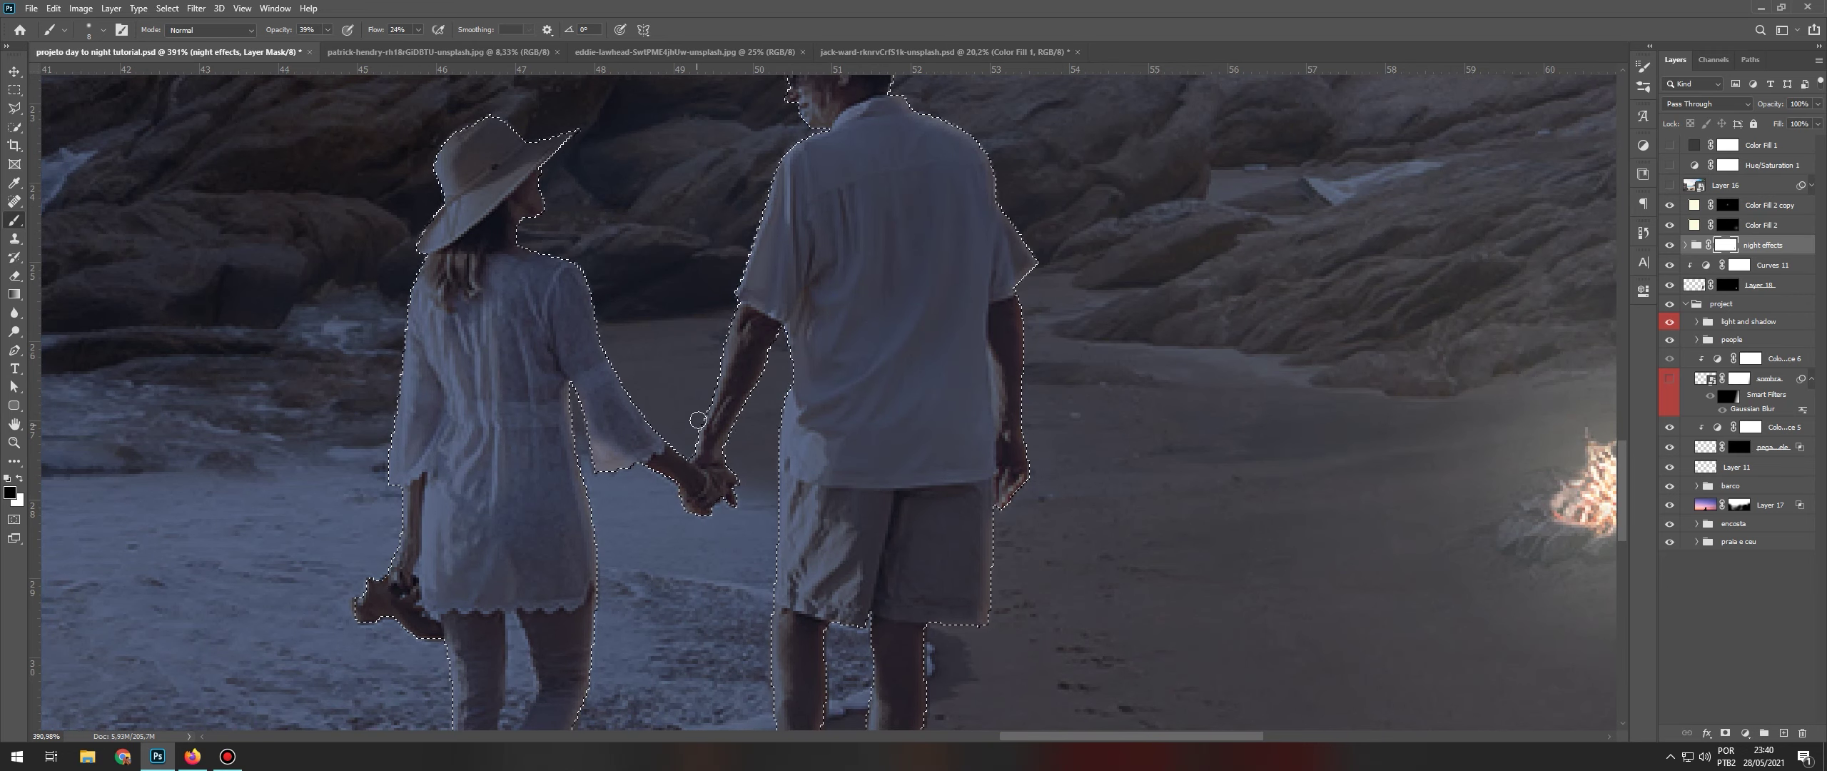
pyautogui.moveTo(580, 133); pyautogui.dragTo(620, 217)
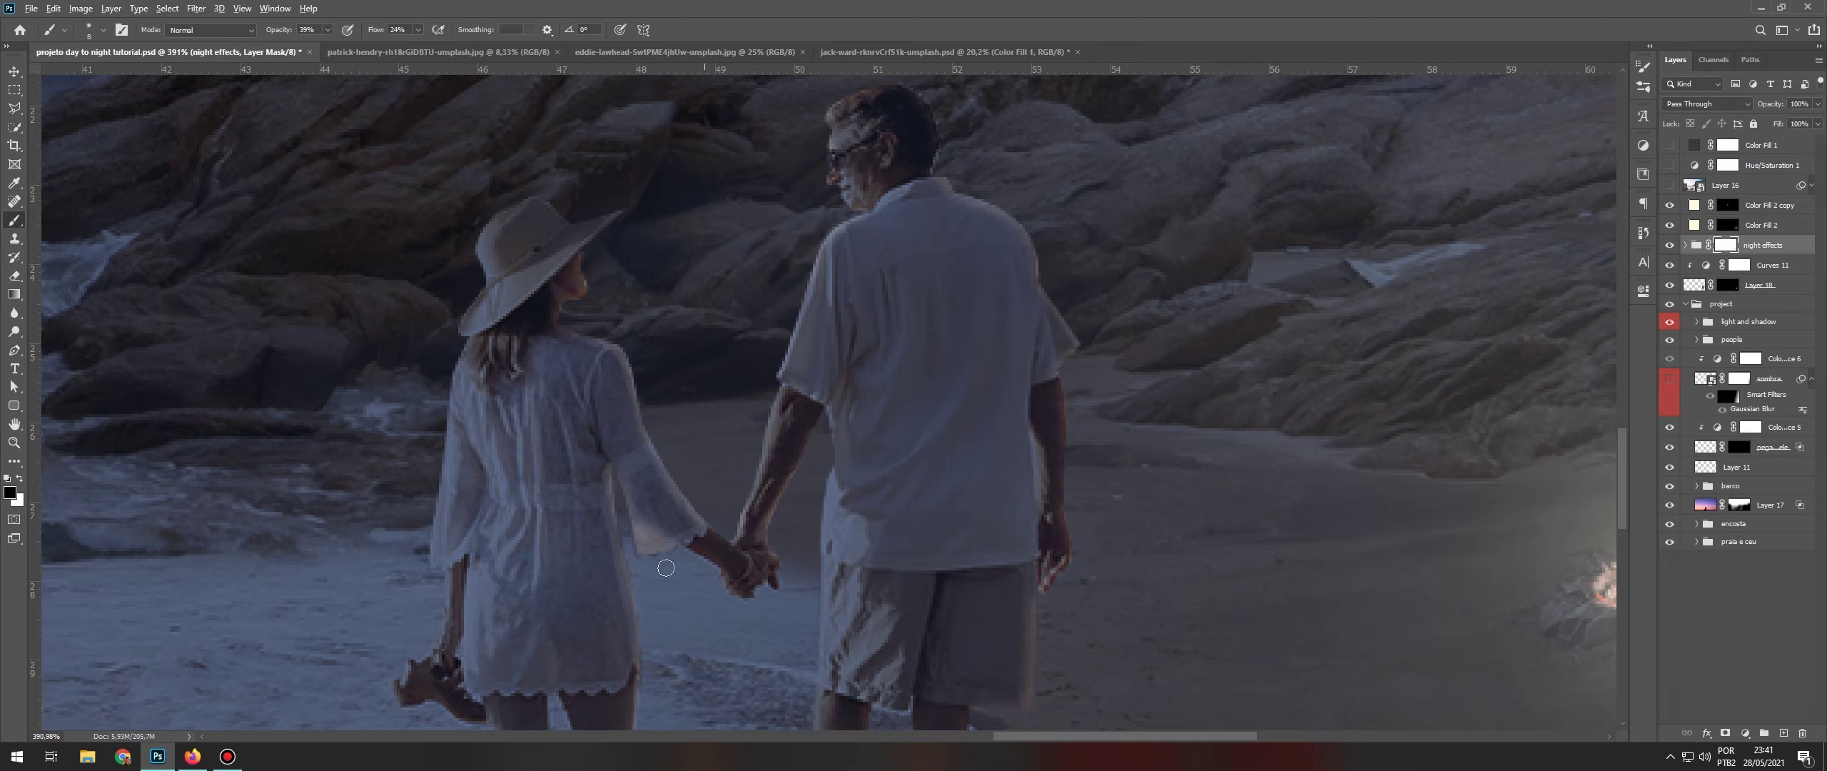
# - Paste a merged copy of the whole canvas above Color Fill 2 copy and convert it to a smart object
pyautogui.scroll(-5, 703, 361)
pyautogui.scroll(-3, 1269, 310)
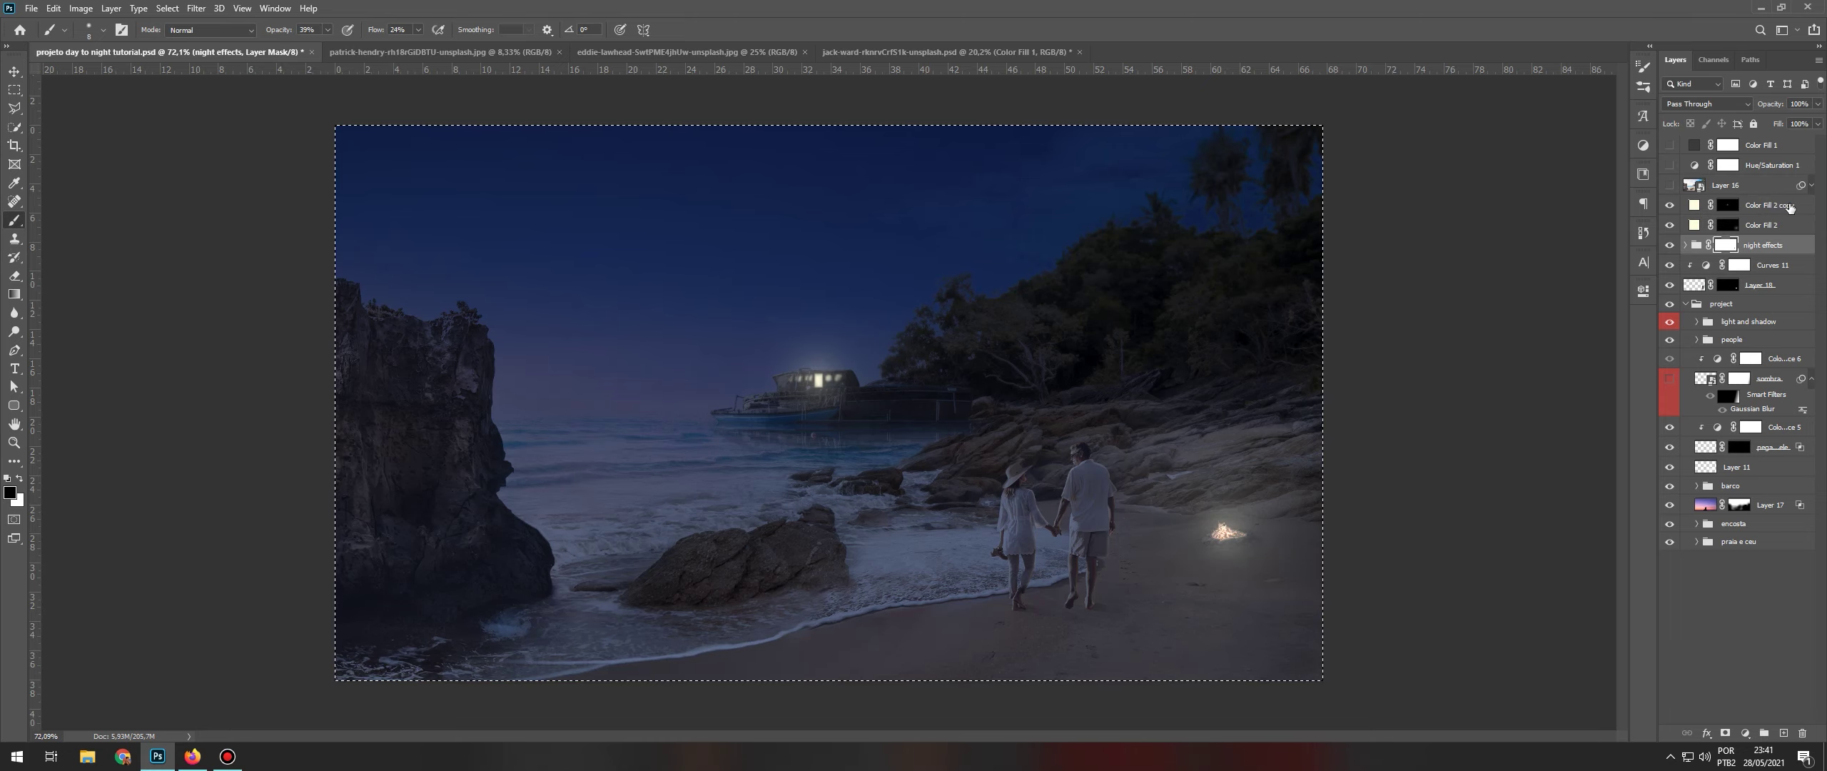
pyautogui.click(1791, 207)
pyautogui.hotkey('ctrl', 'shift', 'c')
pyautogui.hotkey('ctrl', 'v')
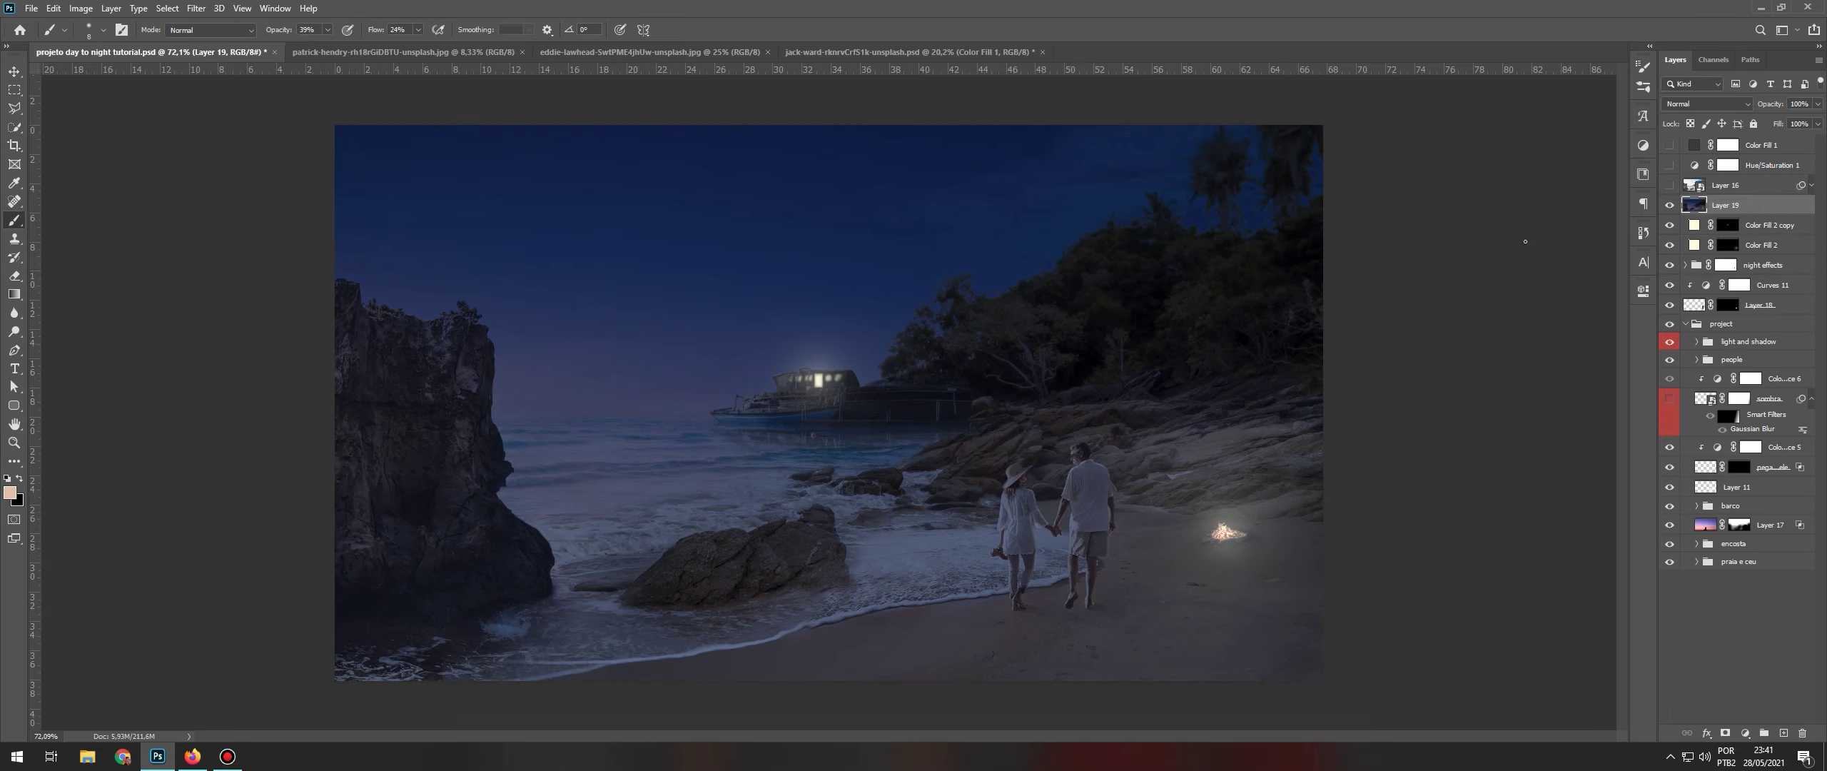
pyautogui.rightClick(1749, 207)
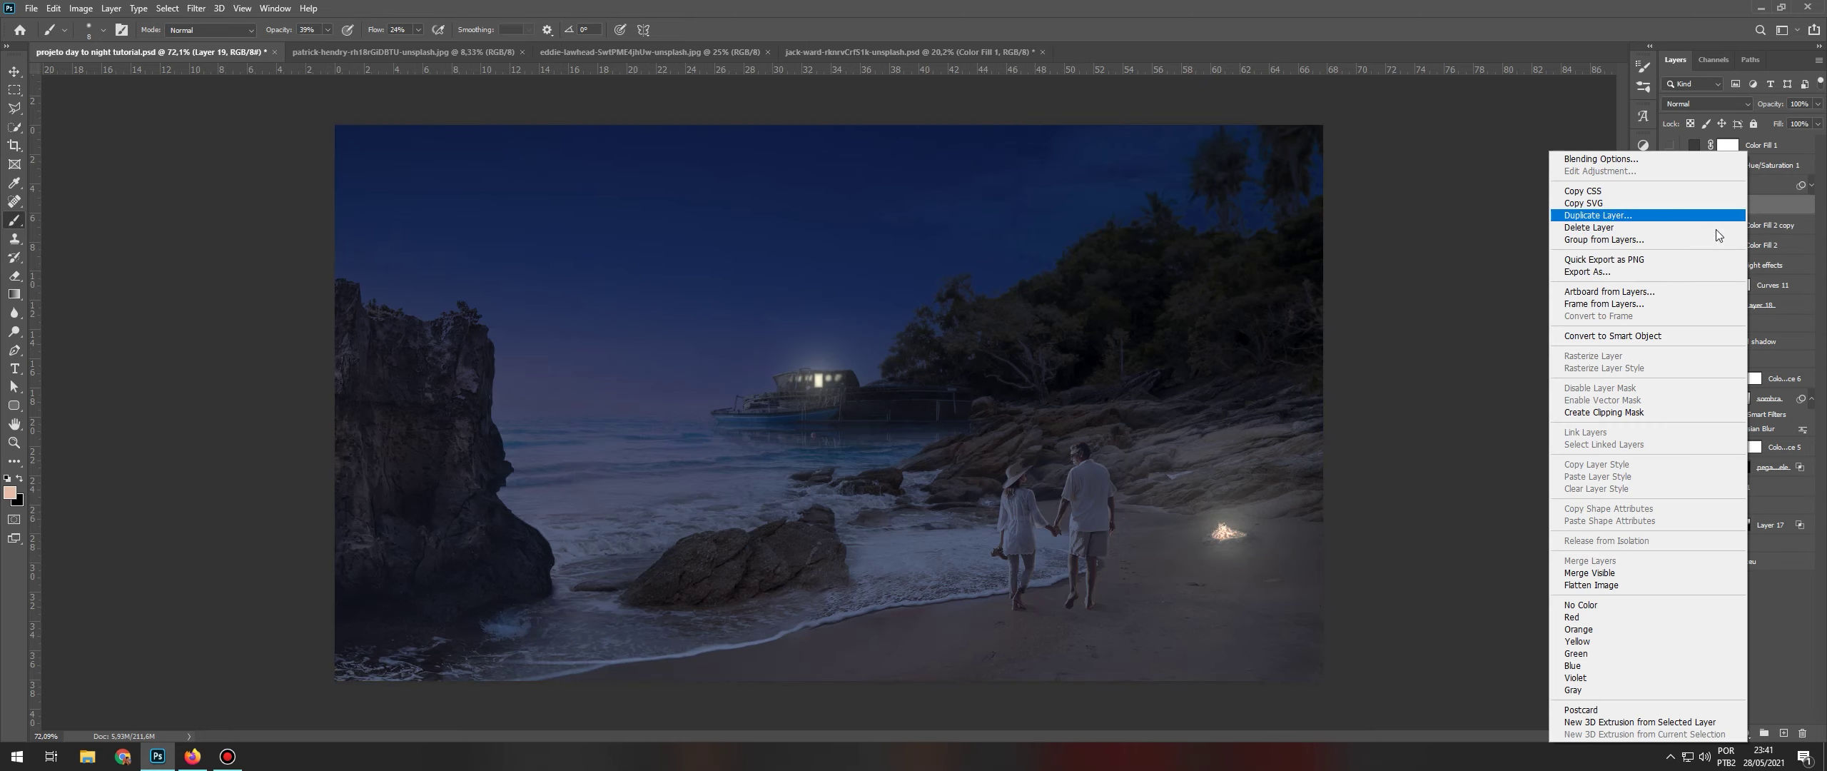
pyautogui.click(1647, 344)
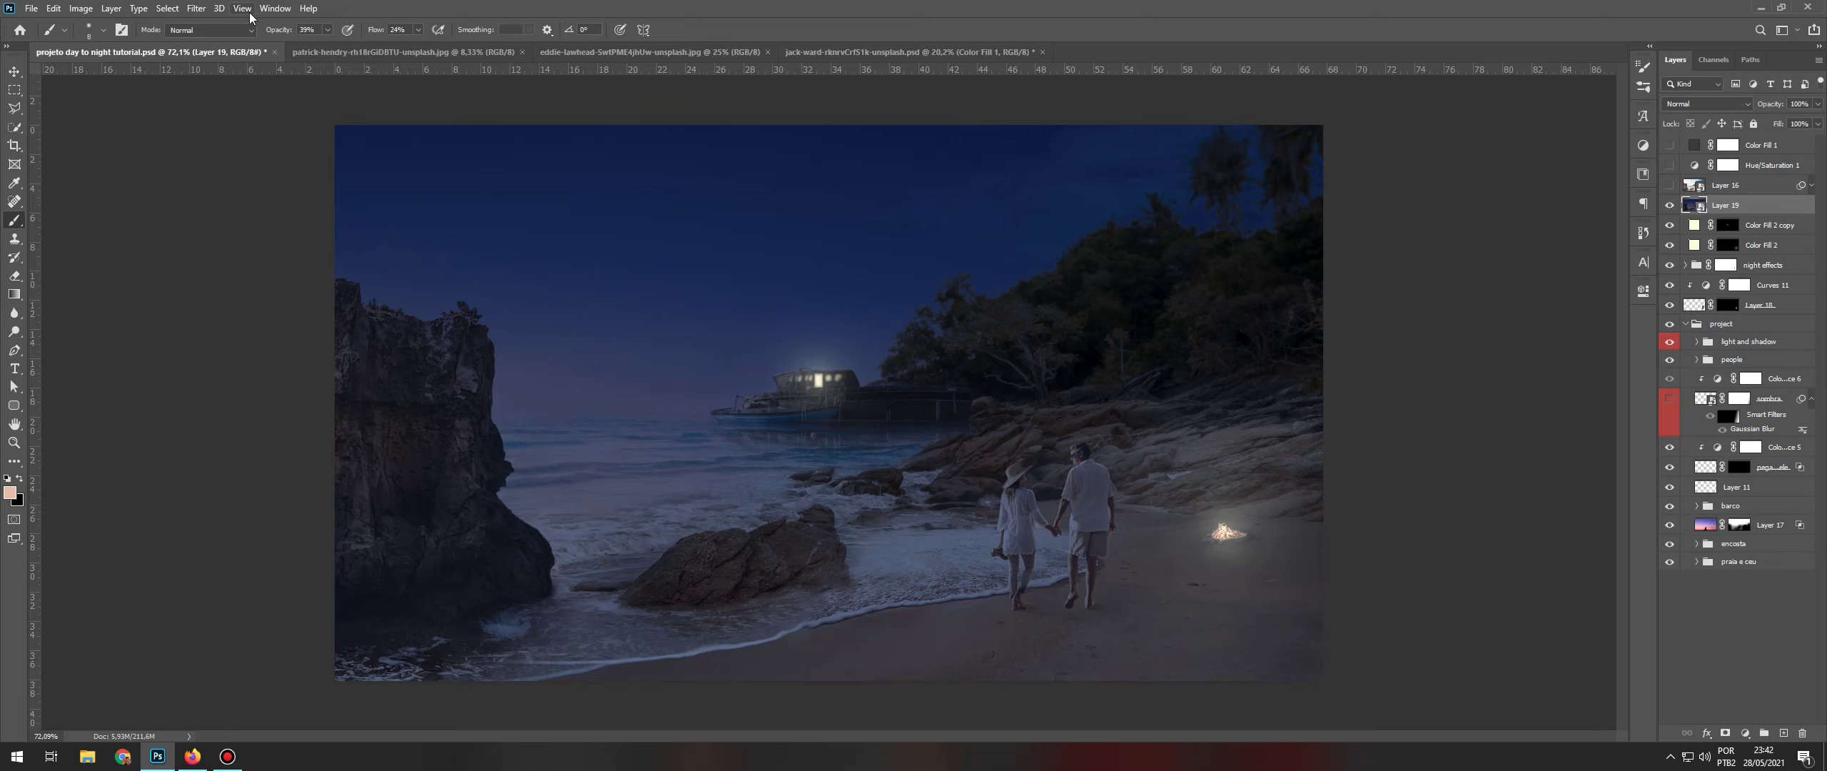
# - Open the Camera Raw Filter on the merged smart object and apply the Warm Contrast creative preset
pyautogui.click(190, 10)
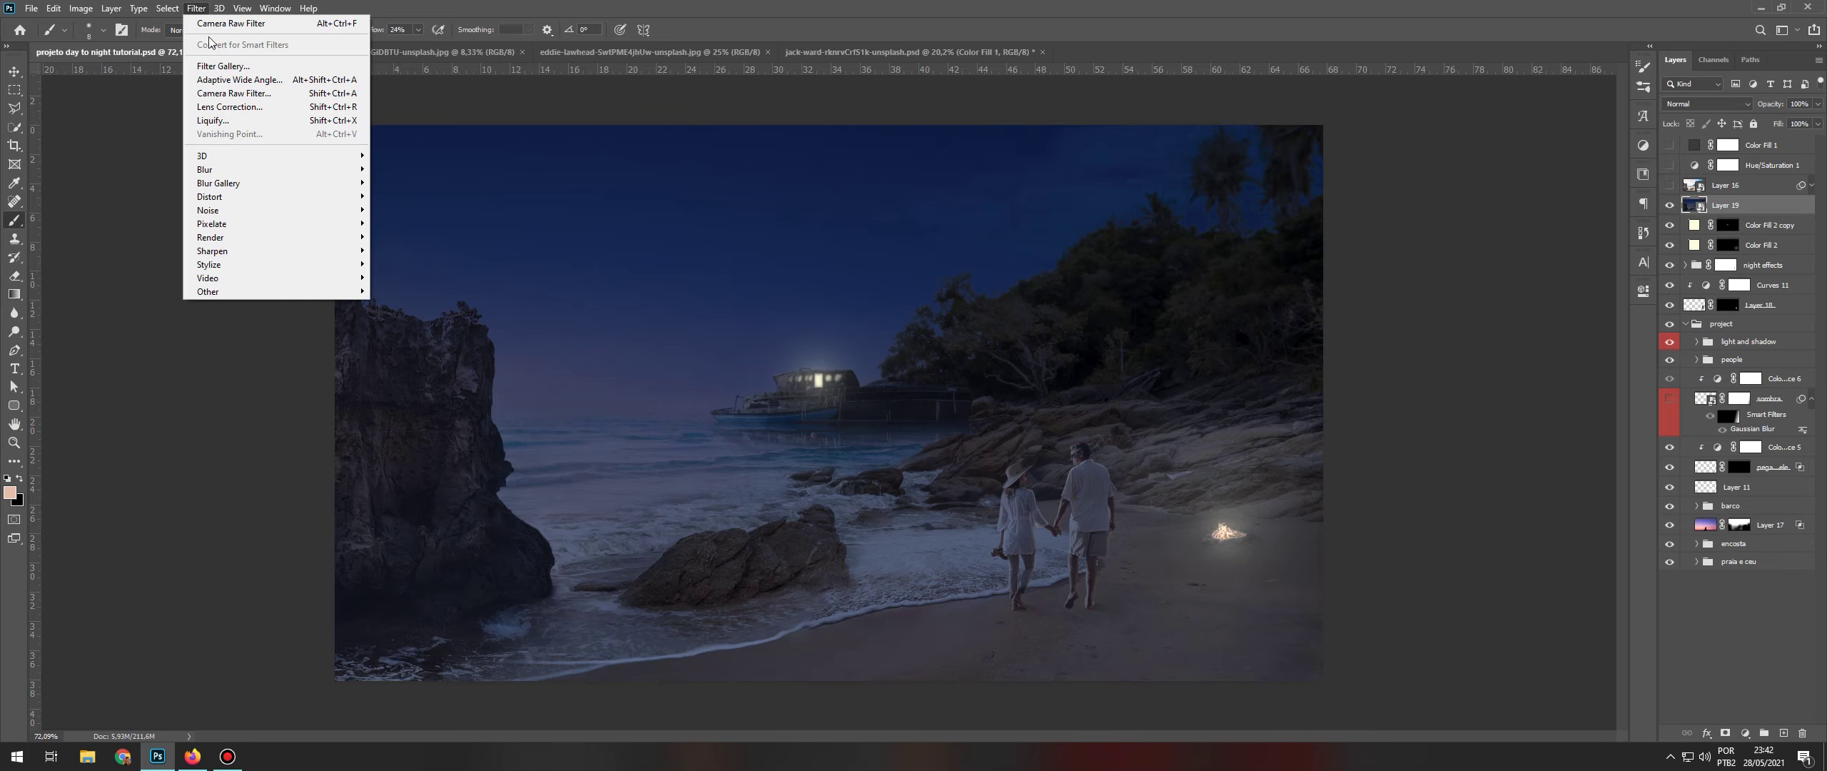
pyautogui.click(236, 93)
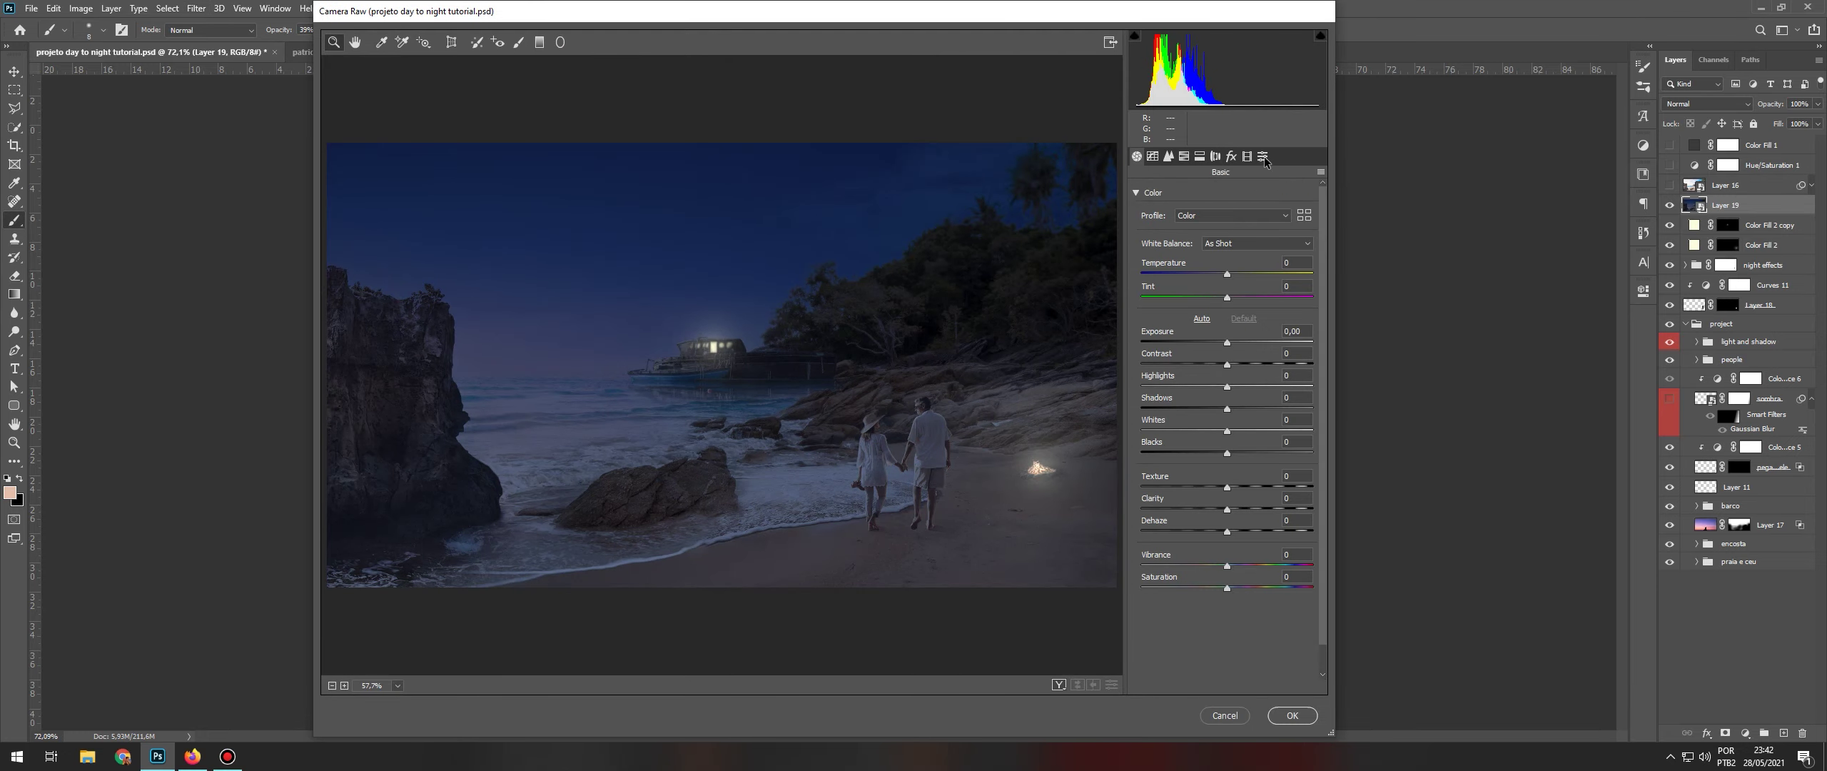
pyautogui.click(1263, 156)
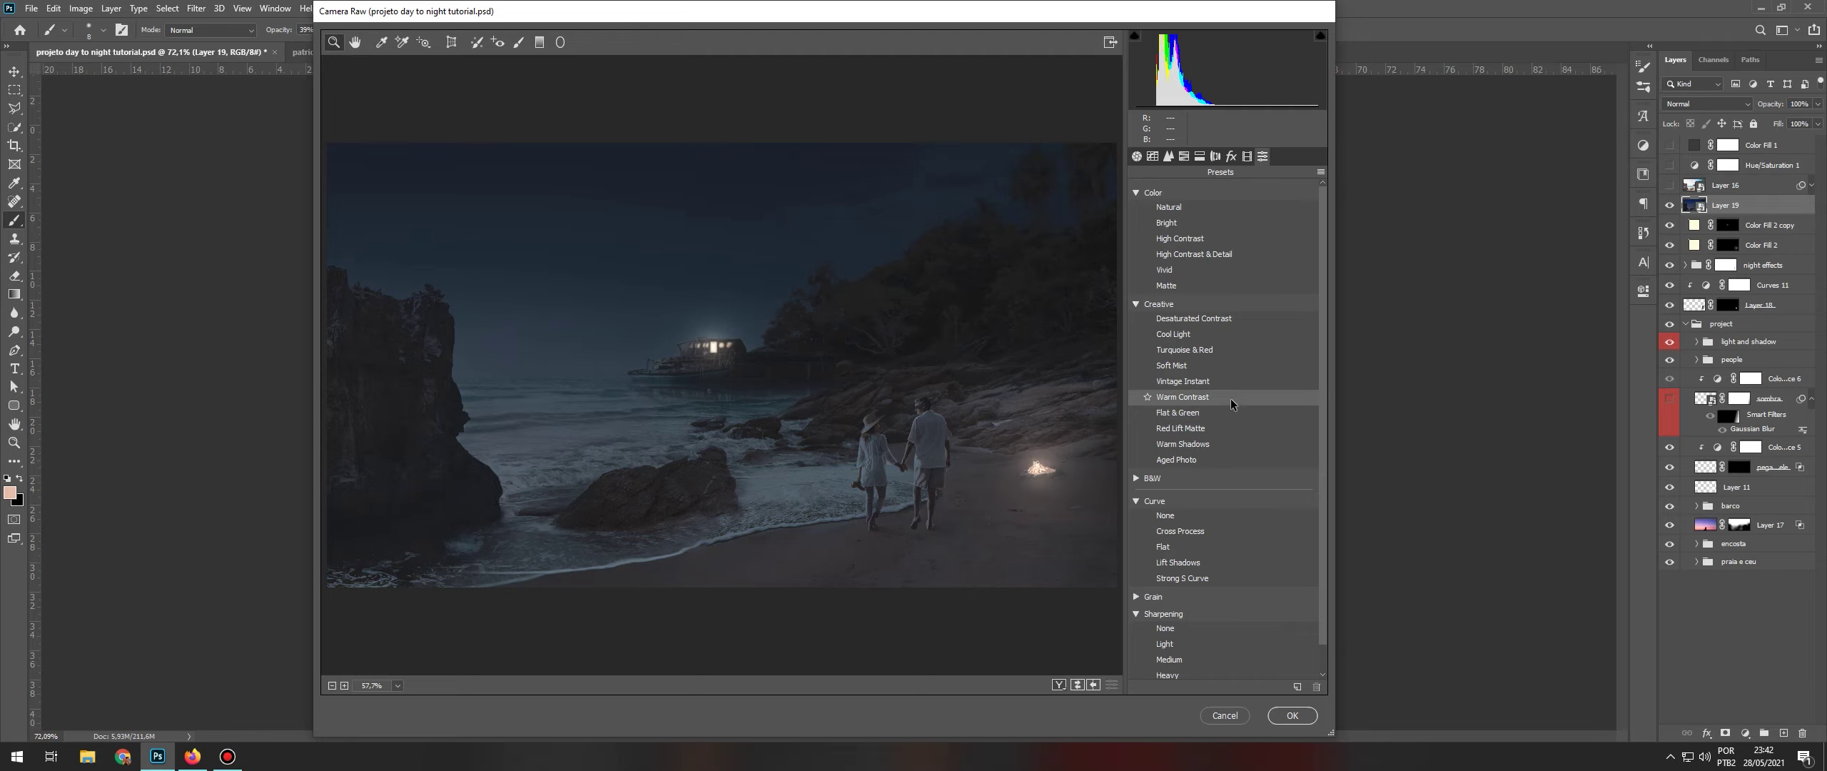
pyautogui.click(1231, 402)
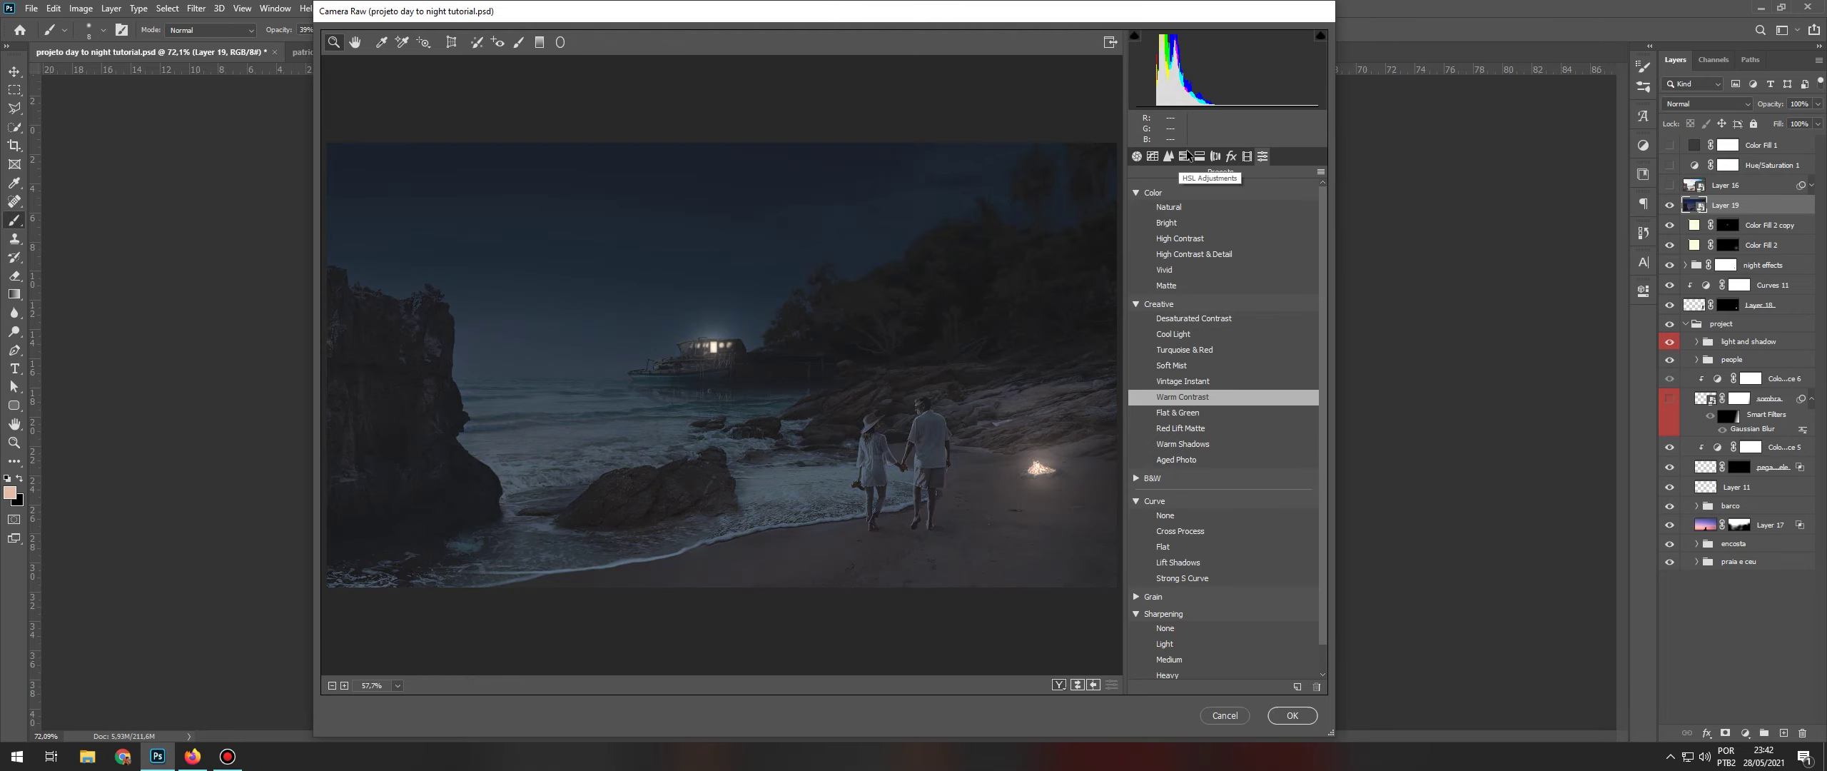
# - Add split toning with shadow saturation 5 and a slight warm tint in the highlights, and apply the filter
pyautogui.click(1204, 164)
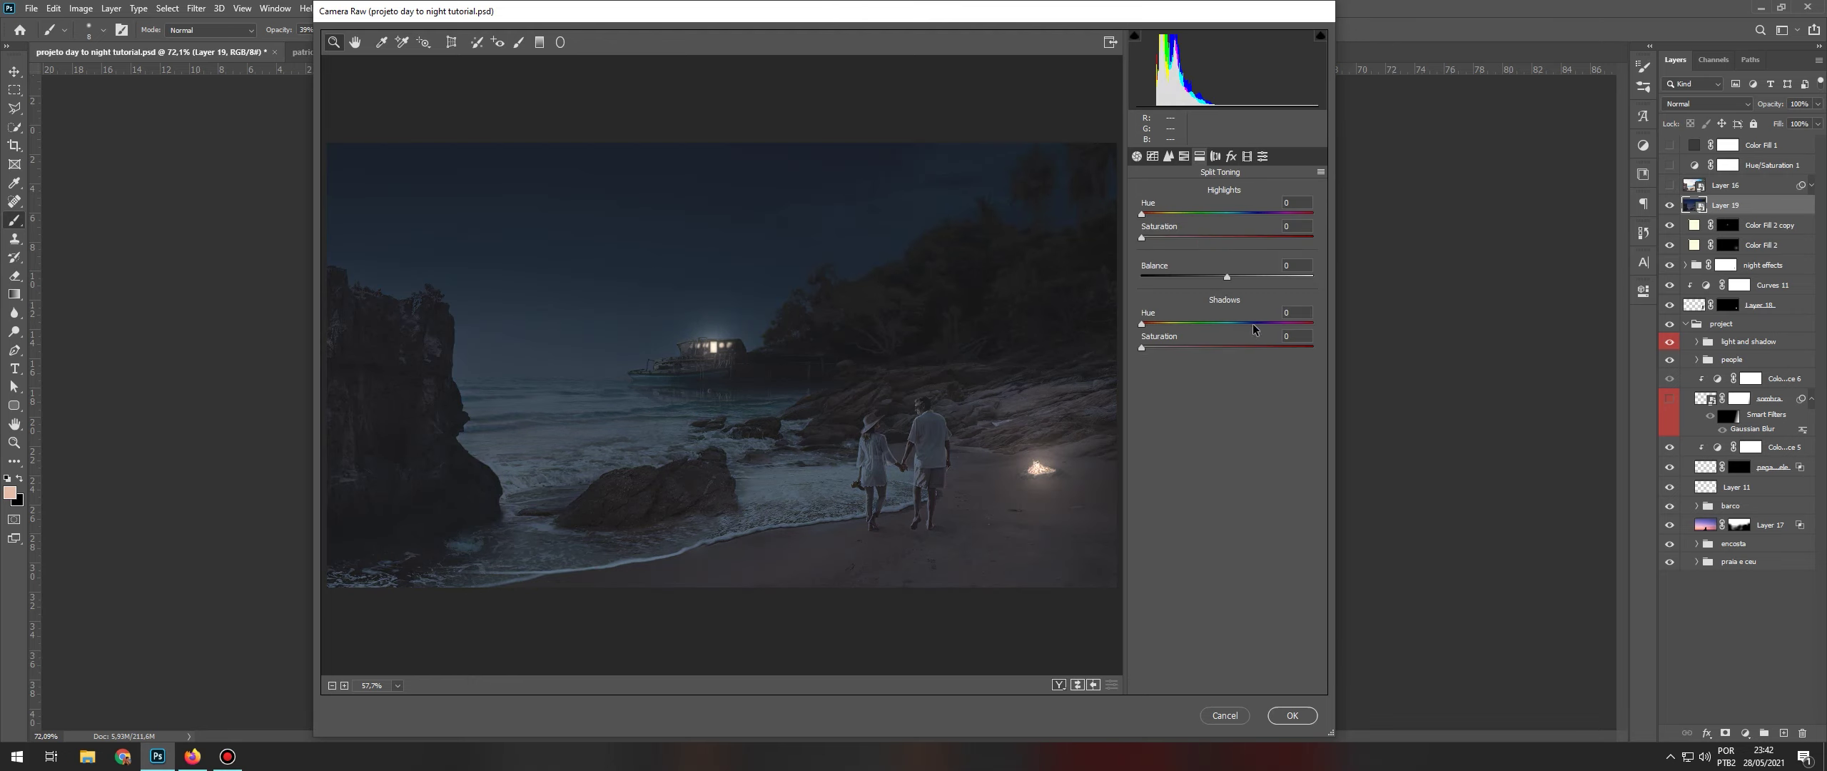
pyautogui.click(1294, 335)
pyautogui.write('5')
pyautogui.click(1167, 213)
pyautogui.press('Tab')
pyautogui.moveTo(1149, 237); pyautogui.dragTo(1156, 238)
pyautogui.click(1292, 715)
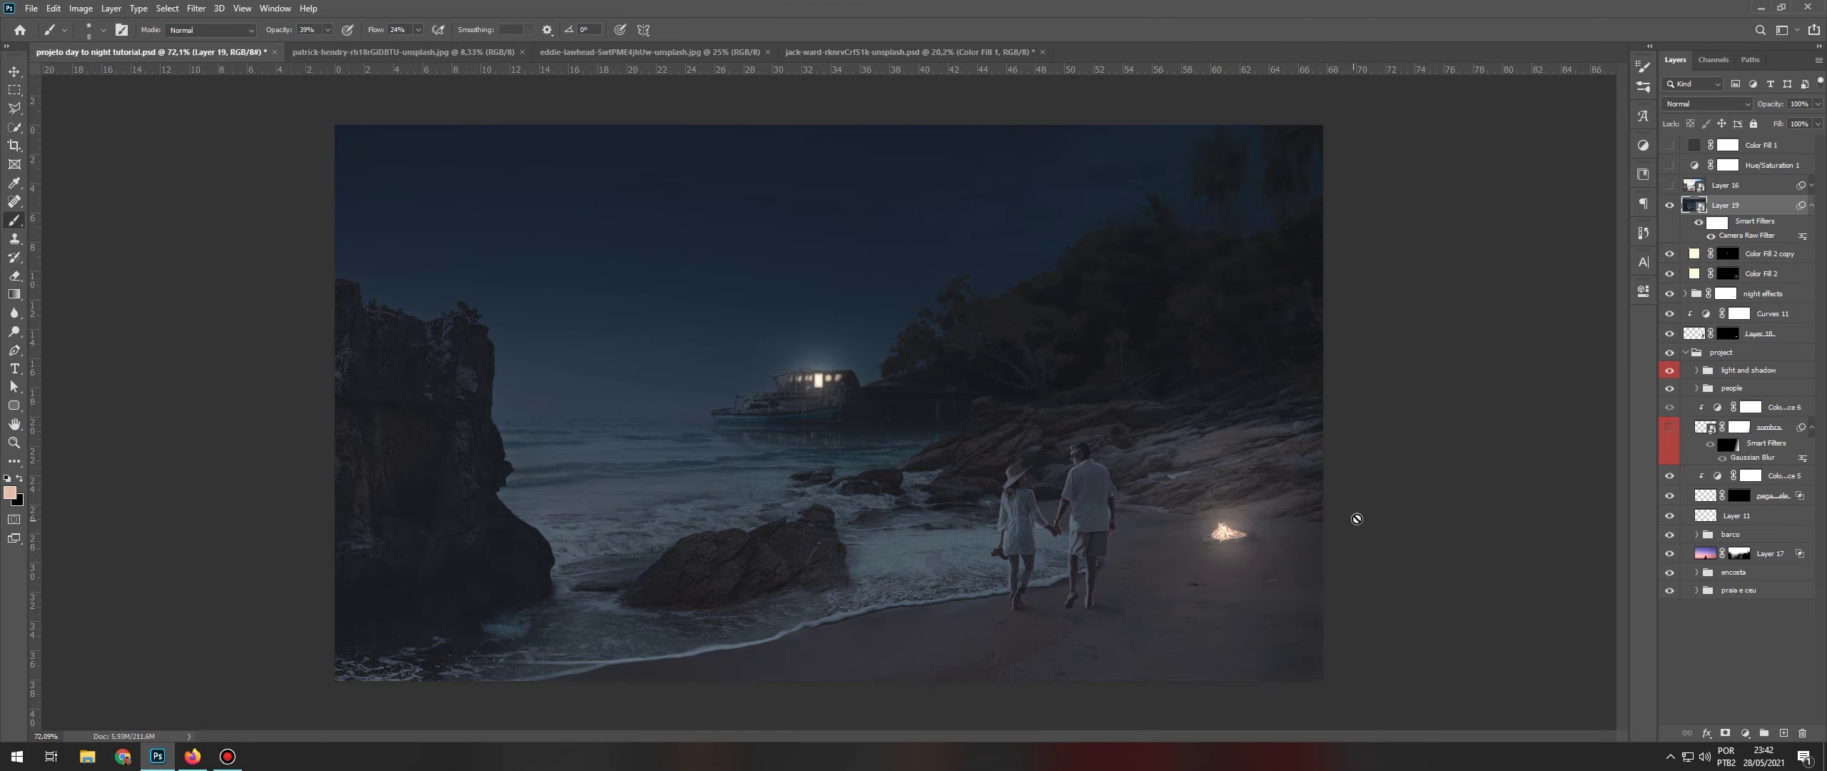
# - Fit more of the finished night scene in view and save the document
pyautogui.hotkey('ctrl', '-')
pyautogui.press('v')
pyautogui.hotkey('ctrl', 's')
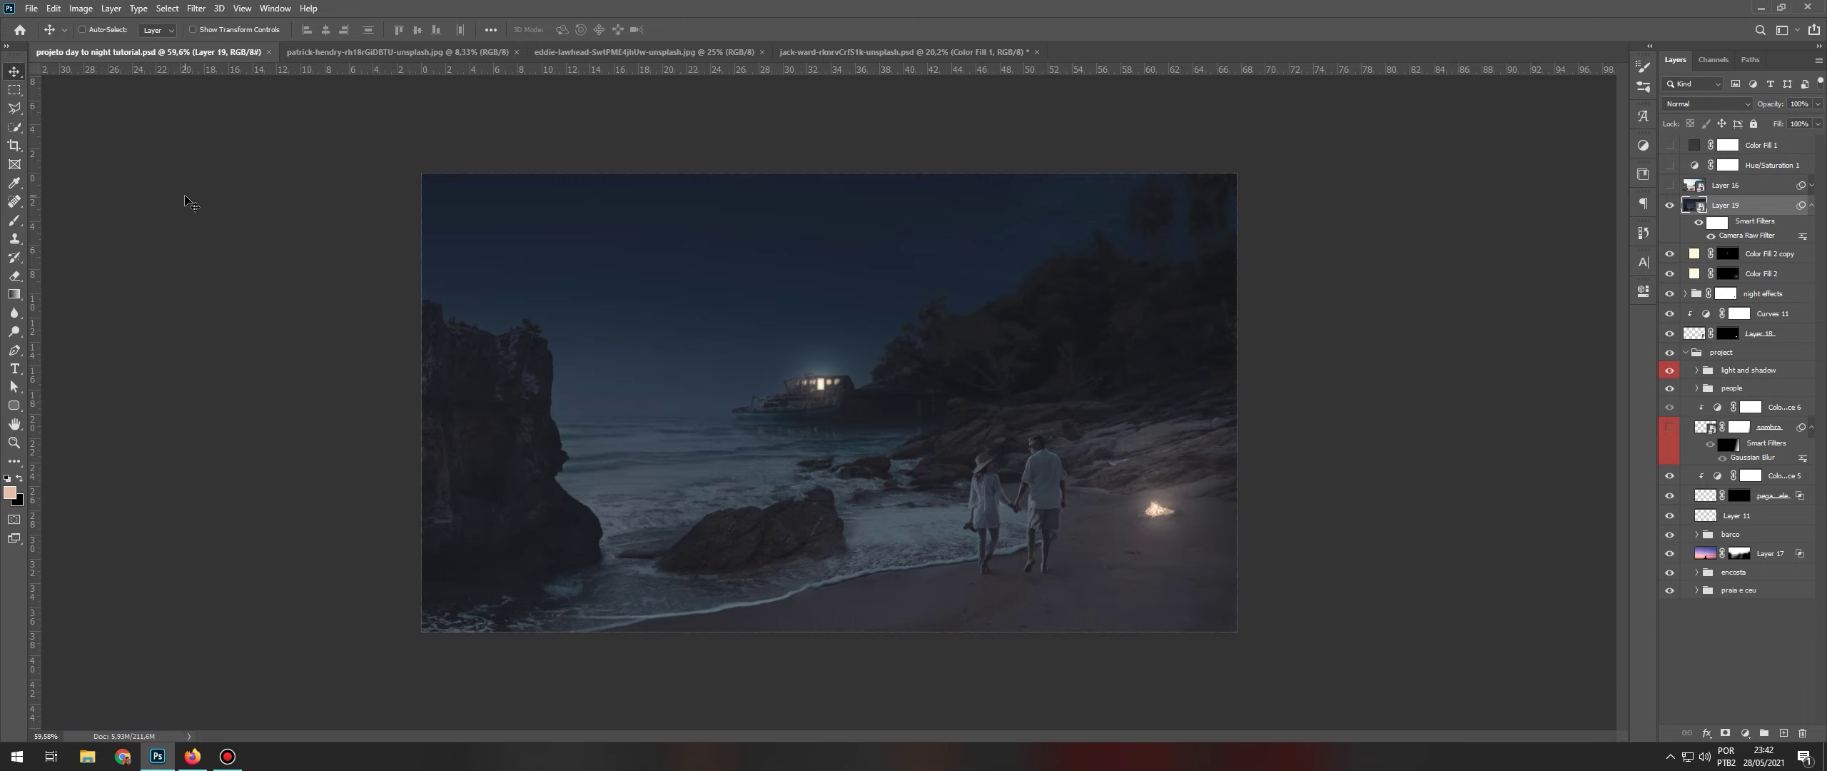
# - Switch to the jack-ward cliff village document, isolate Layer 0 and show the night layers again one by one up to Layer 5
pyautogui.click(835, 53)
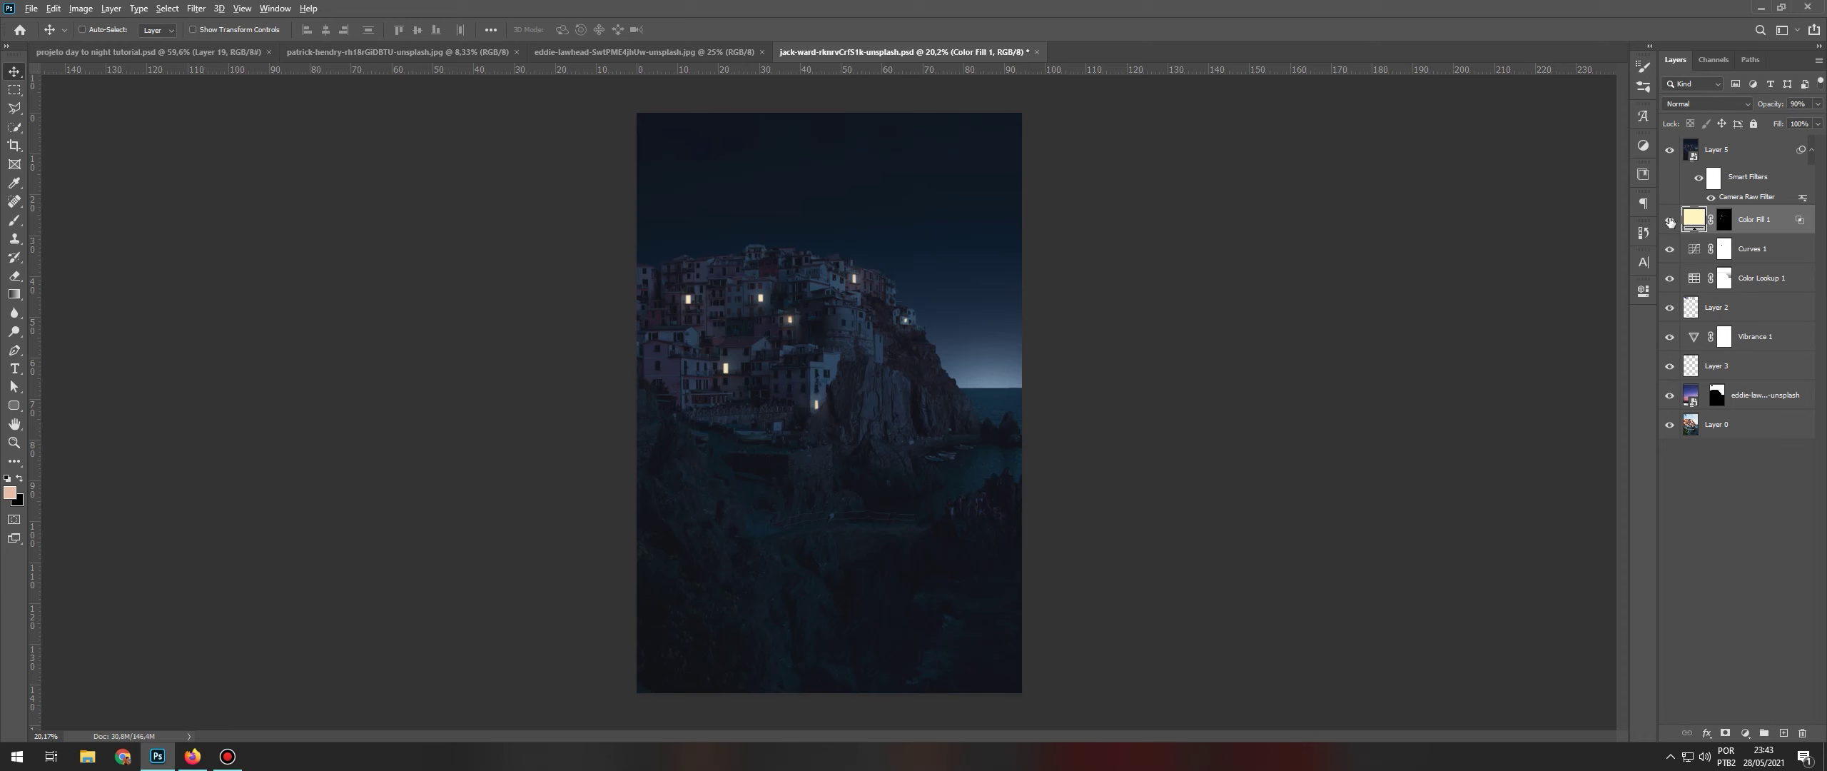
pyautogui.keyDown('alt'); pyautogui.click(1670, 425); pyautogui.keyUp('alt')
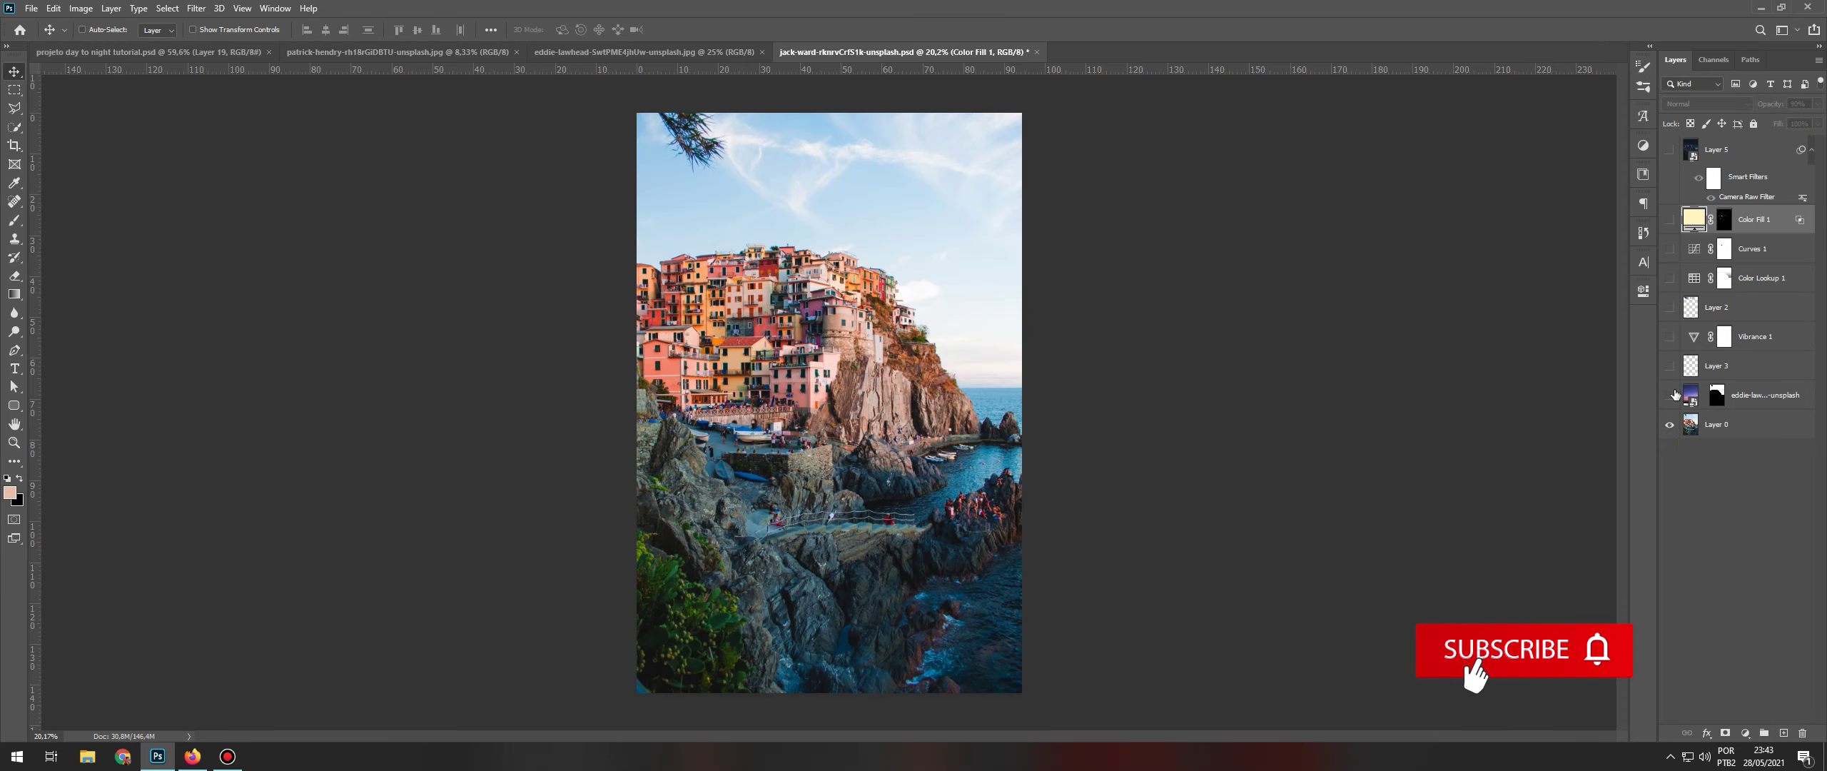
pyautogui.click(1670, 396)
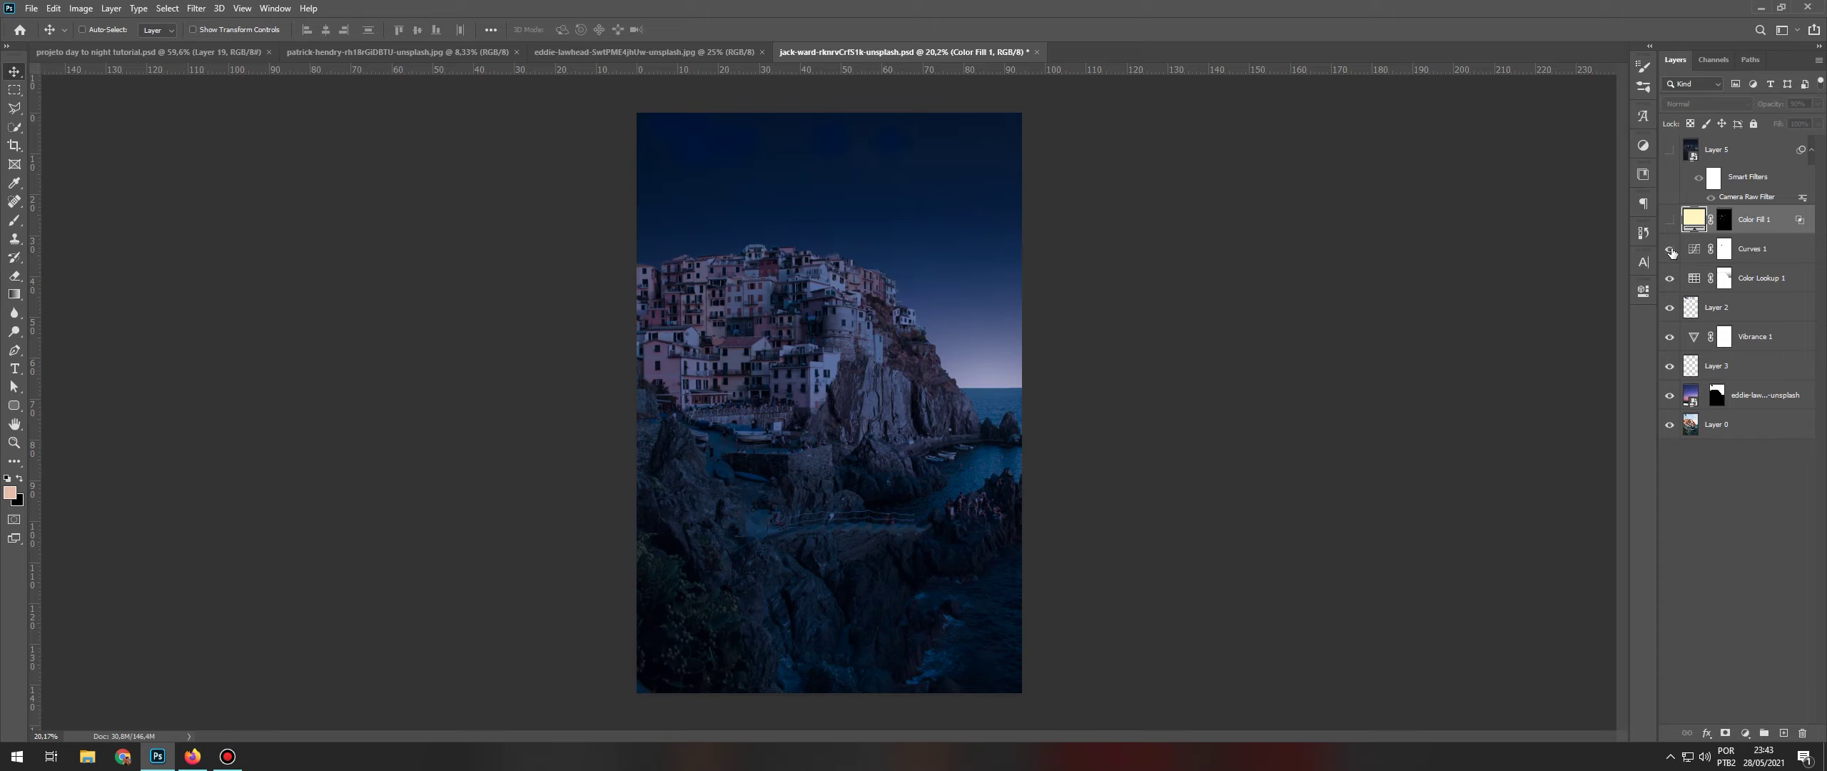
pyautogui.click(1670, 220)
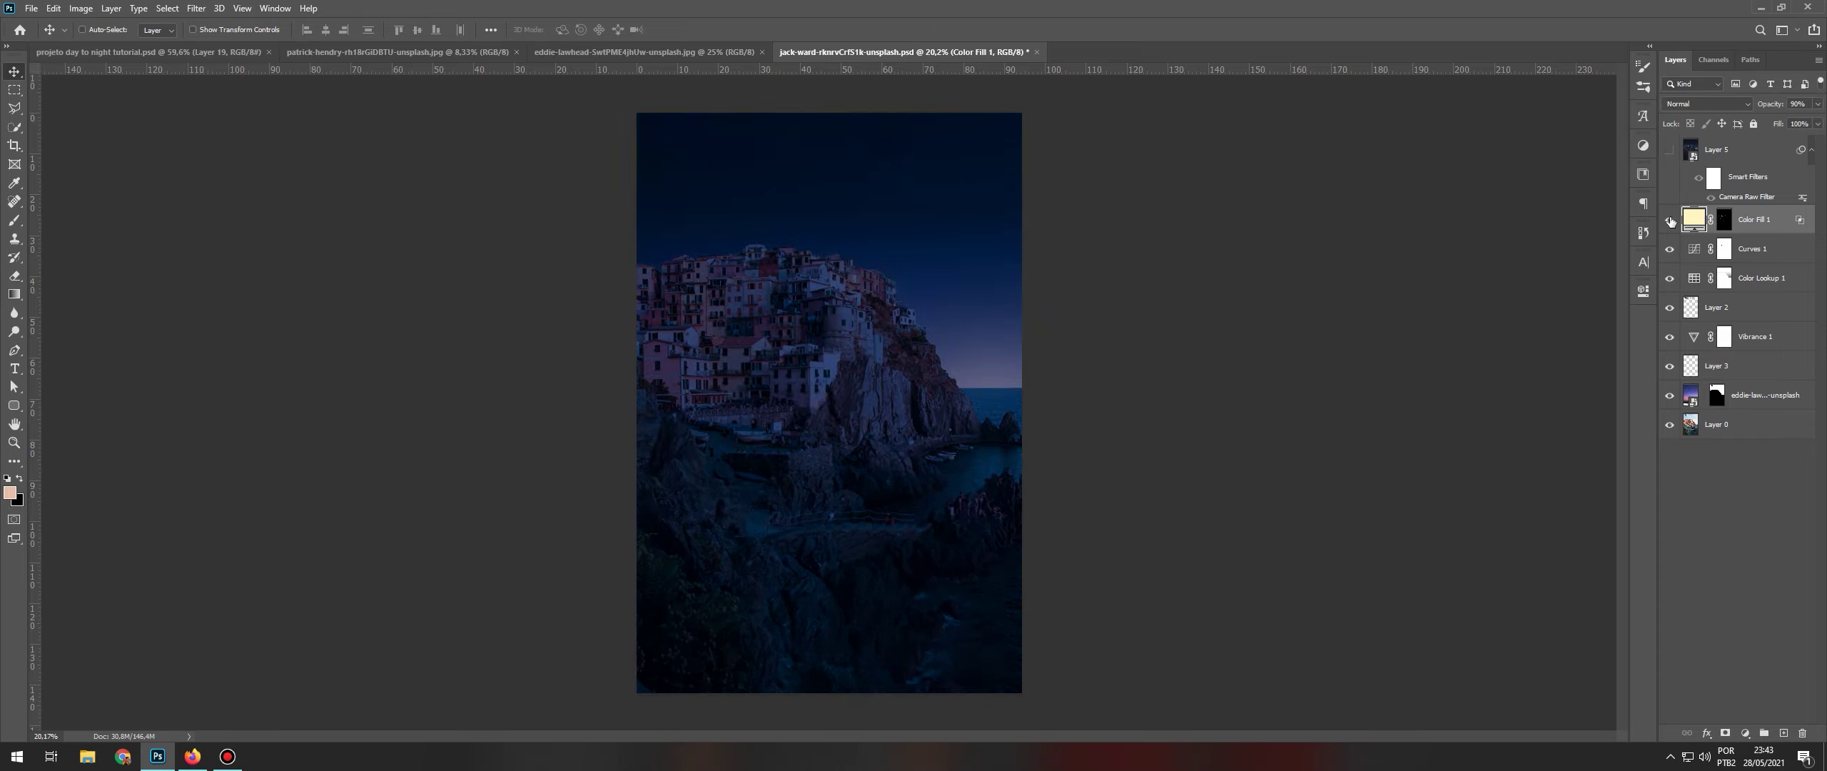
pyautogui.click(1670, 151)
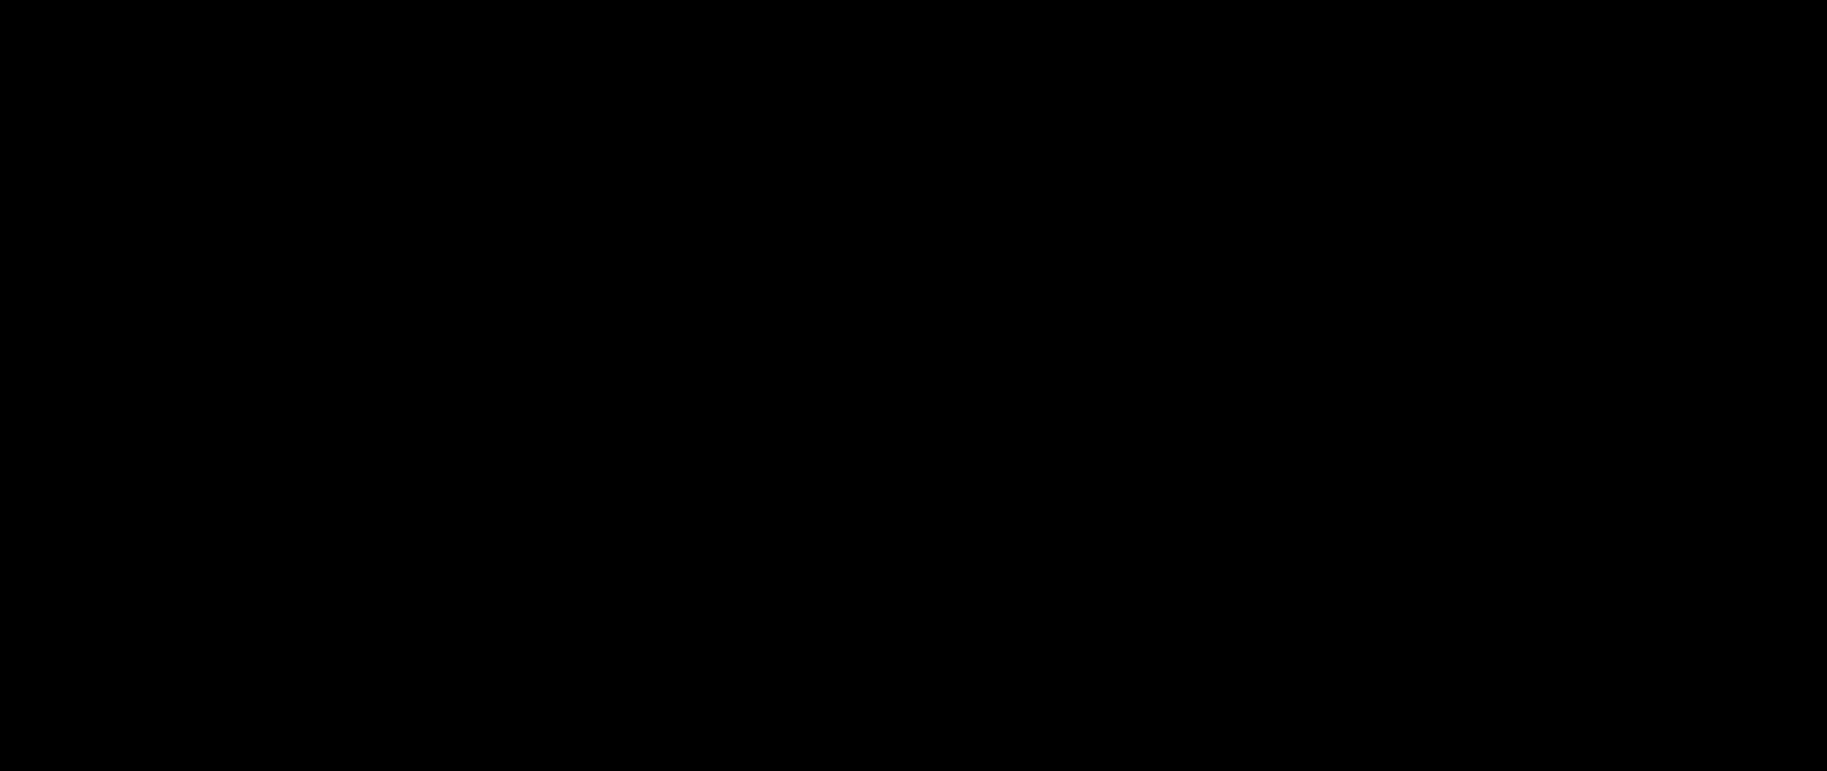